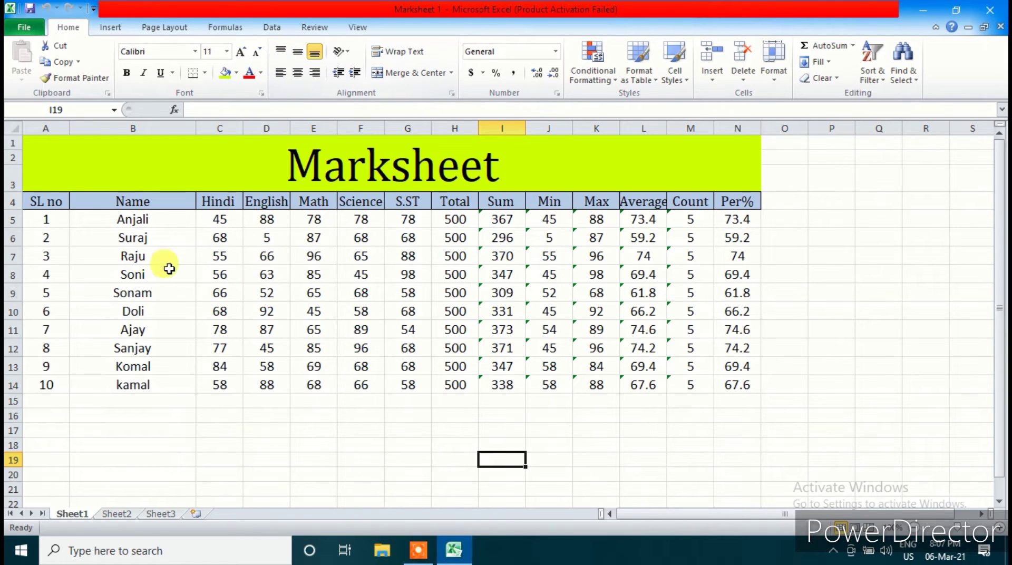
- Make header row 4 taller and vertically centre the headings from Name to Per%, trying top and bottom alignment as well
left_click(11, 203)
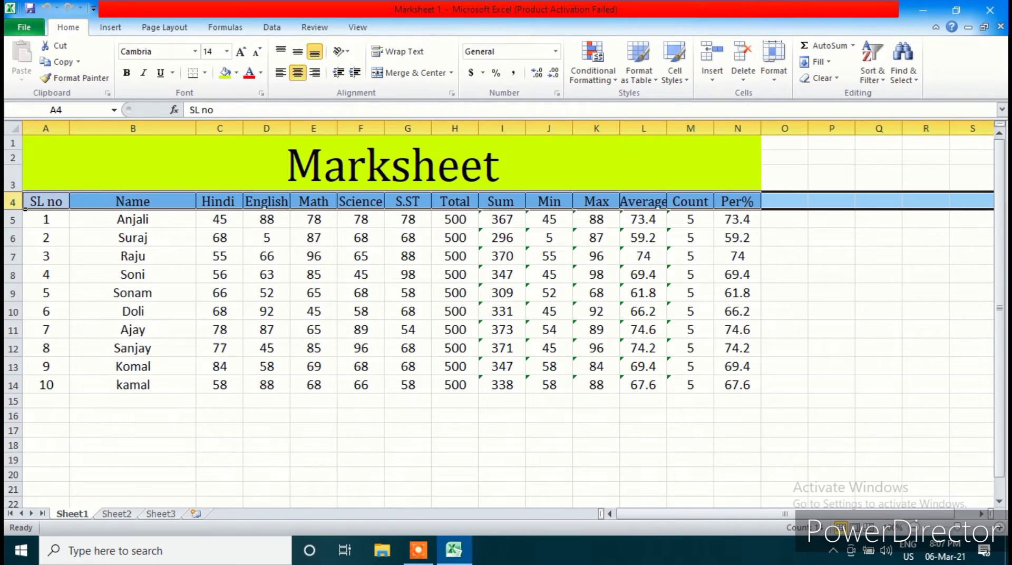
left_click_drag(12, 207, 12, 222)
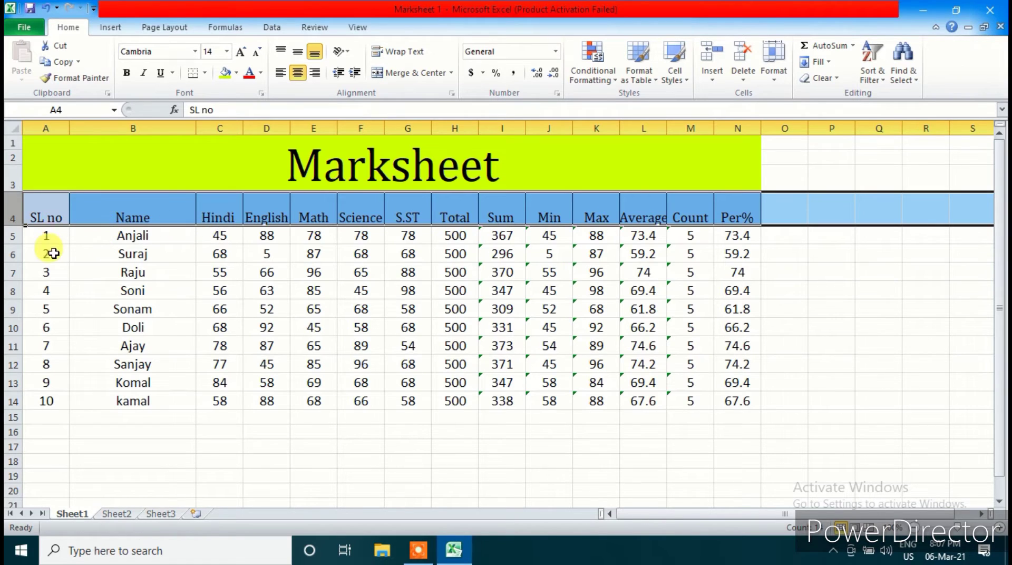
left_click(41, 219)
left_click(191, 217)
left_click_drag(202, 217, 725, 203)
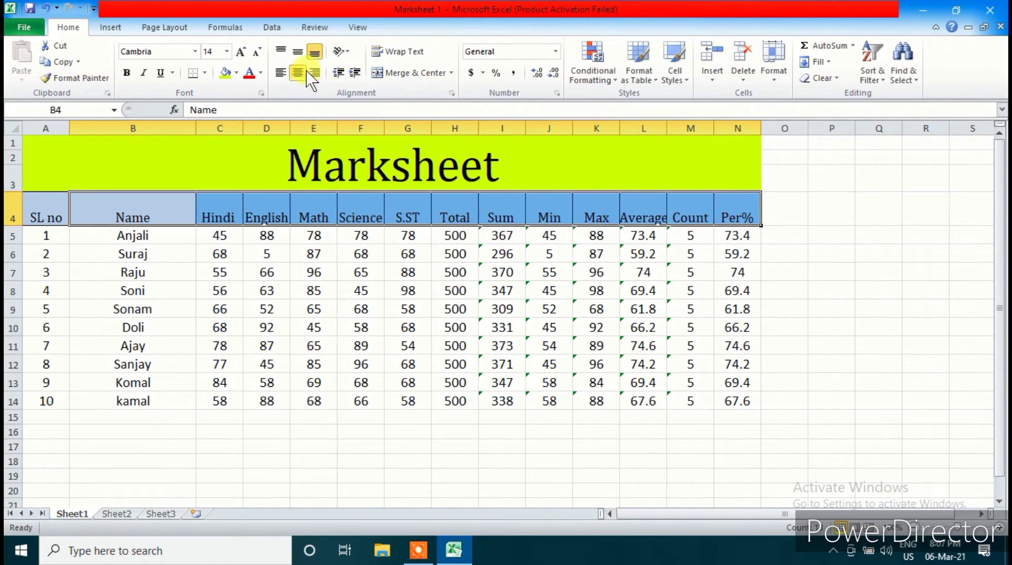
left_click(298, 52)
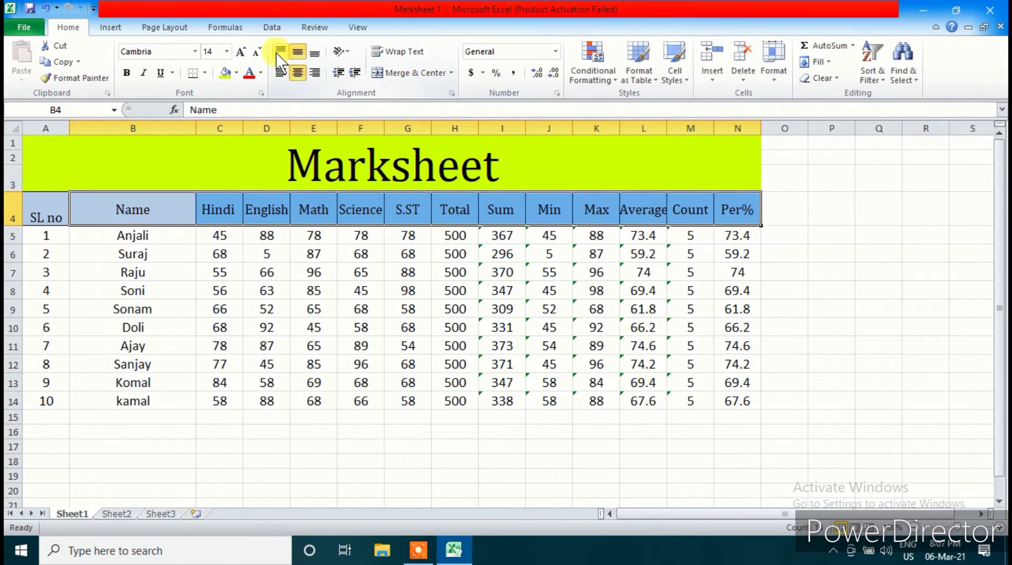
left_click(281, 53)
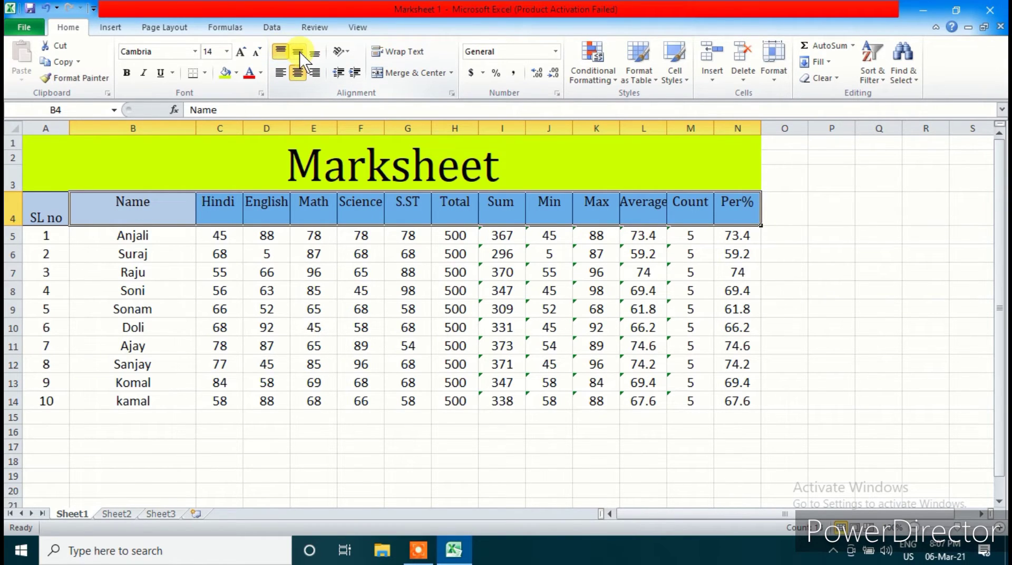
left_click(299, 52)
left_click(315, 53)
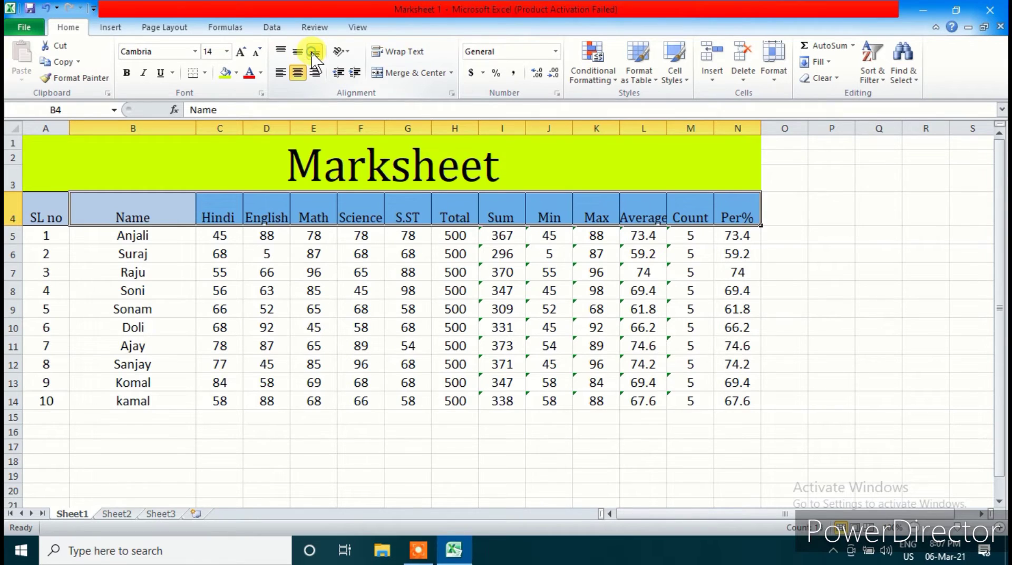
left_click(297, 53)
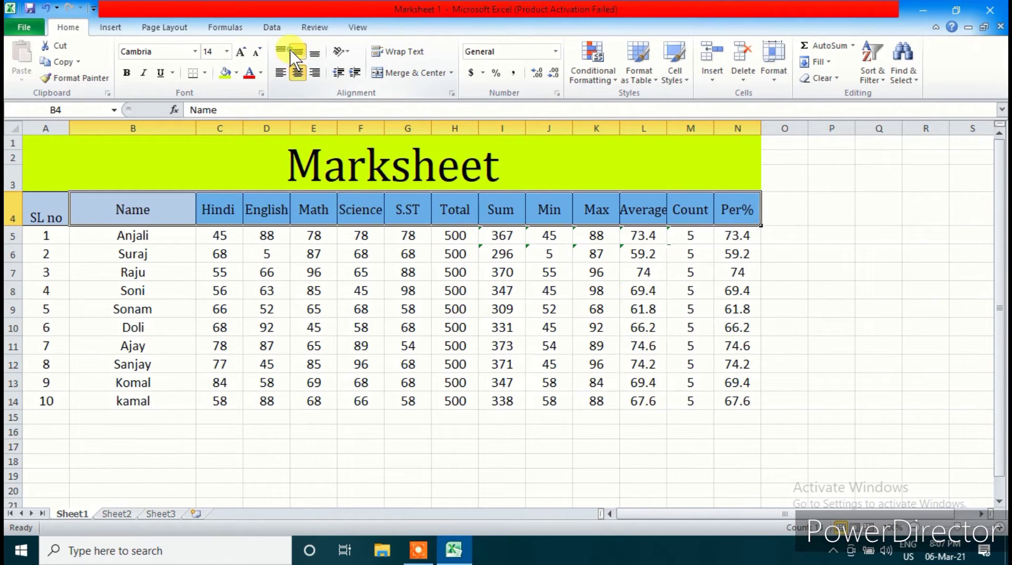
- Align the whole header row A4:N4, including SL no, to the vertical middle
left_click(249, 289)
left_click(66, 205)
left_click_drag(66, 206, 728, 204)
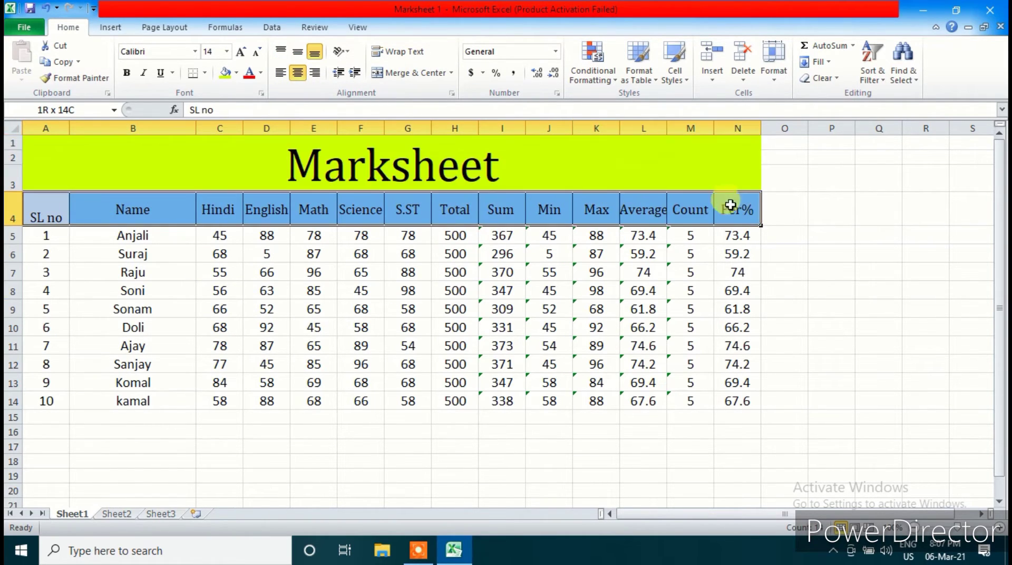
left_click(297, 52)
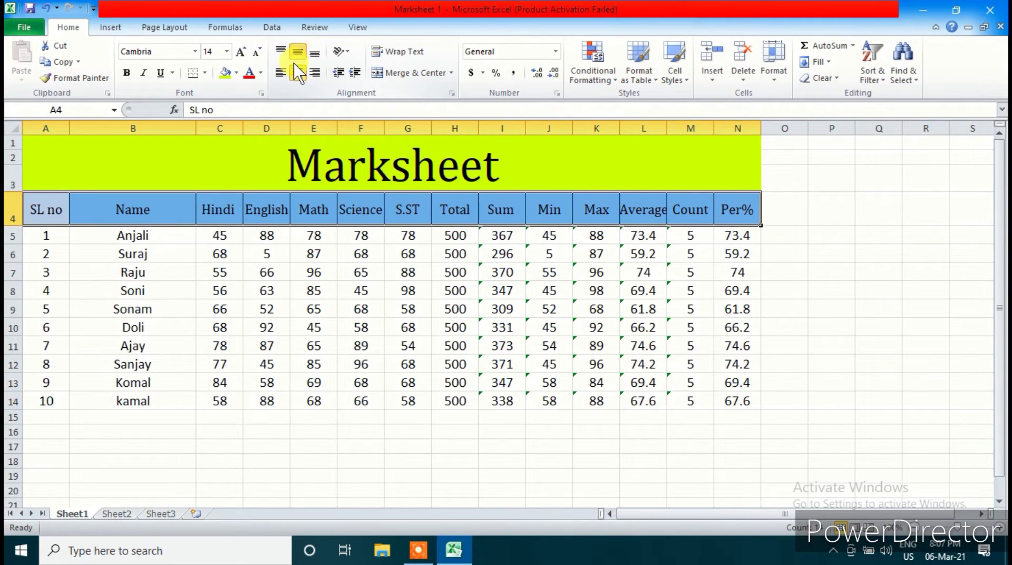
- Try left and right horizontal alignment on the header row A4:N4 and return it to centred text
left_click(278, 74)
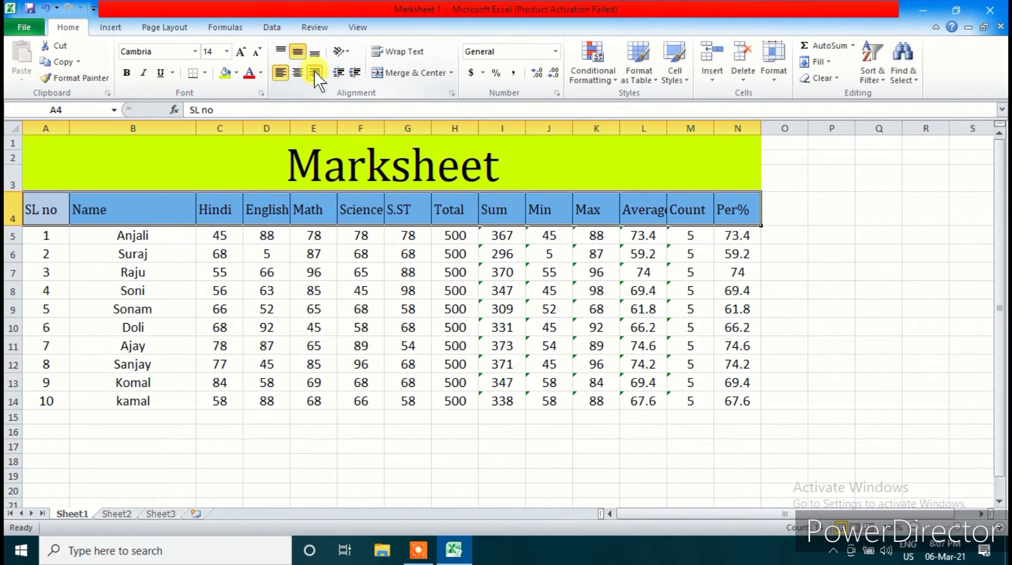
left_click(315, 72)
left_click(287, 75)
left_click(297, 74)
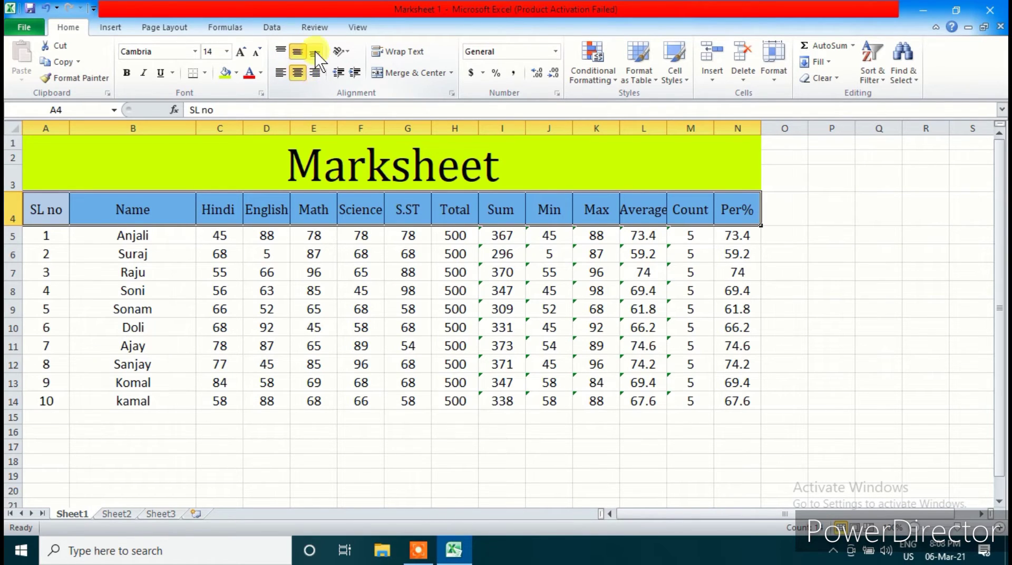
- Try the counterclockwise text angle on the student names in B5:B14 and return them to horizontal text
left_click(163, 309)
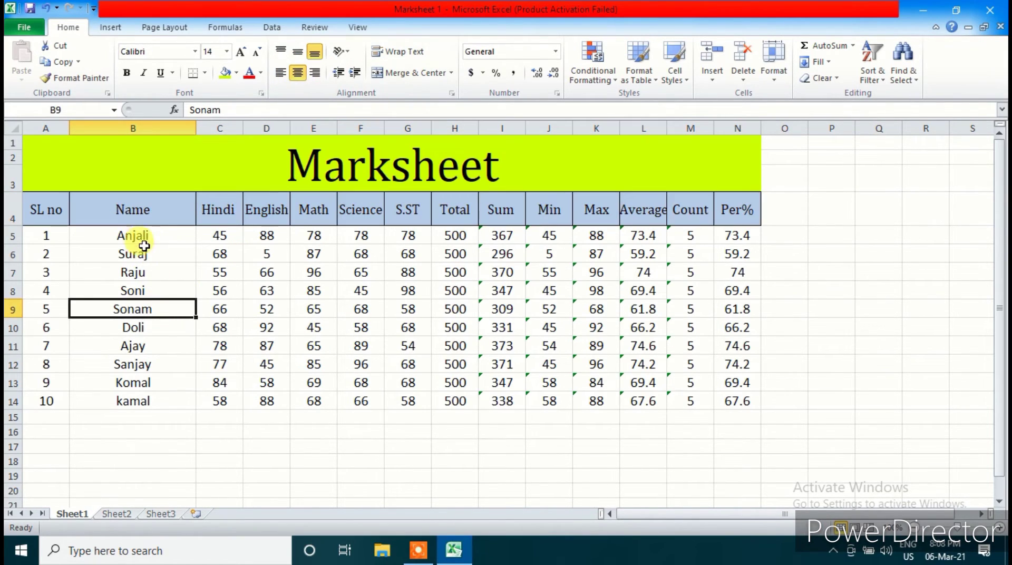
left_click_drag(140, 239, 149, 402)
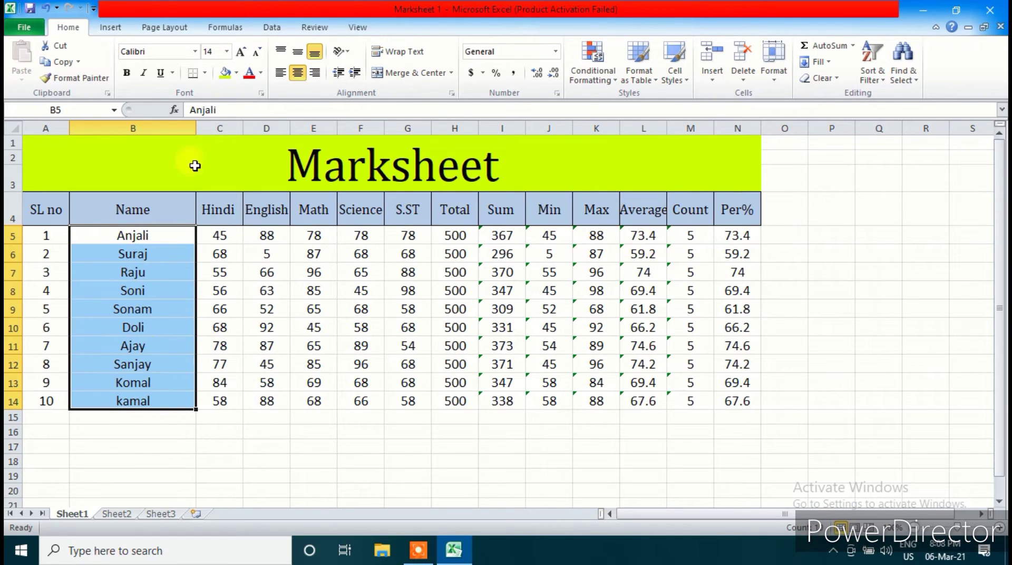
left_click(337, 50)
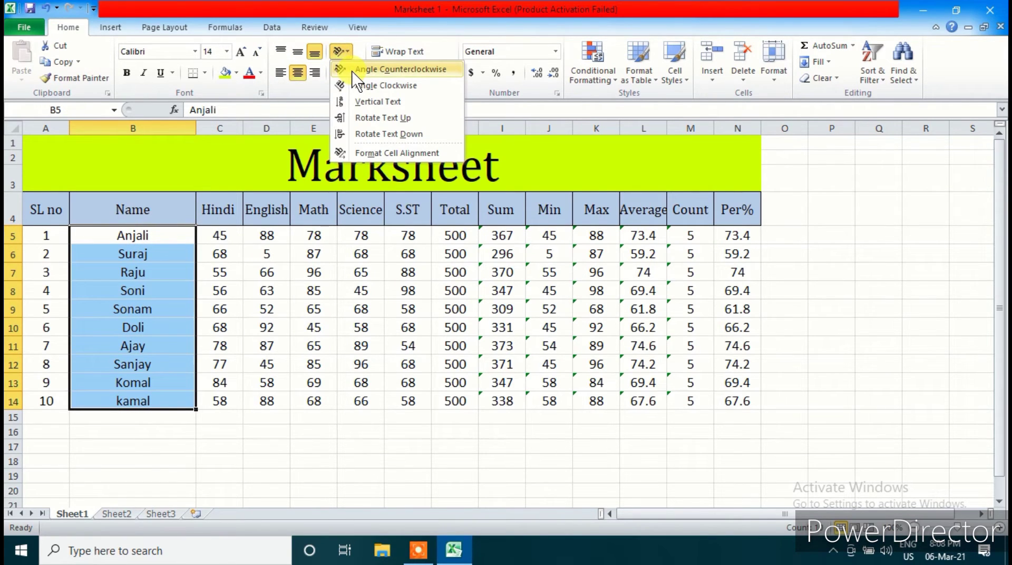
left_click(369, 69)
scroll(106, 378, "down", 5)
scroll(108, 379, "up", 4)
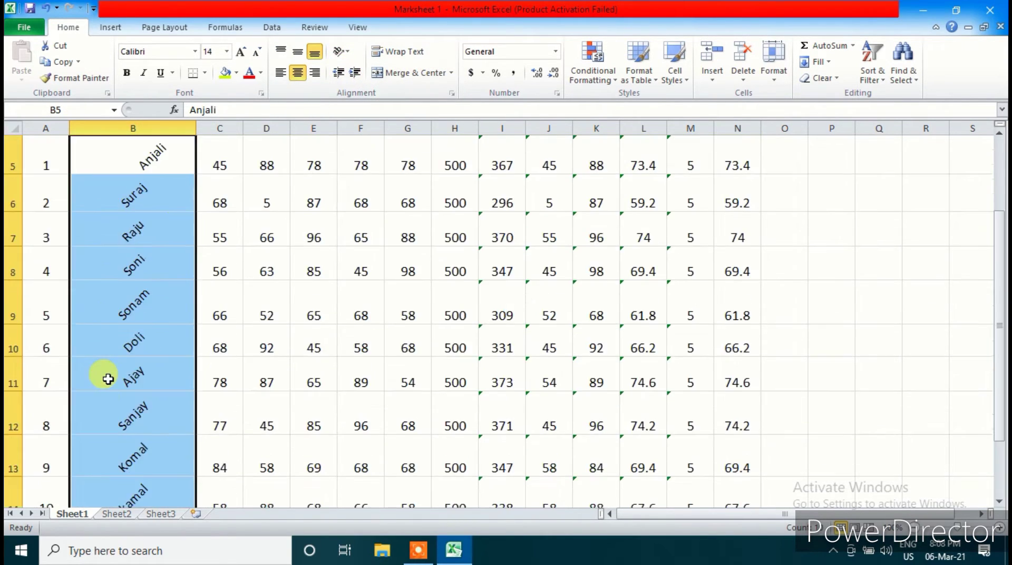
left_click(340, 51)
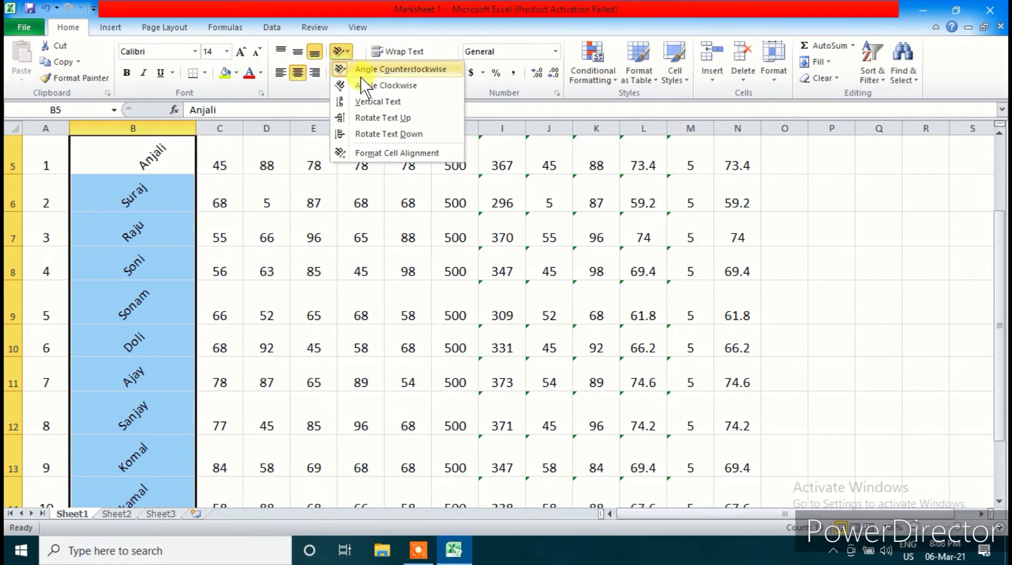
left_click(366, 70)
- Review the Format Cells alignment settings for the student names and cancel the dialog
left_click(340, 51)
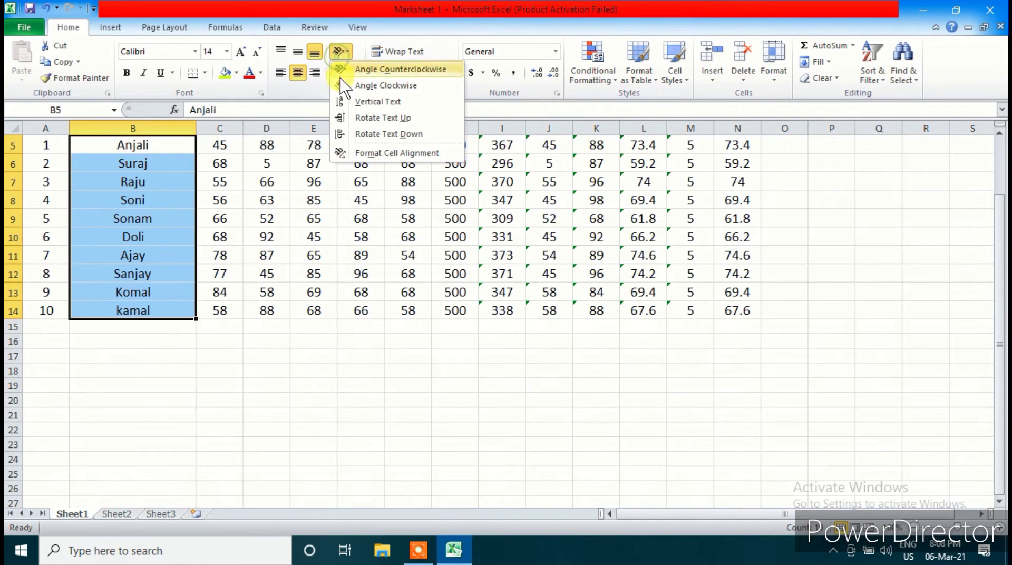
left_click(346, 156)
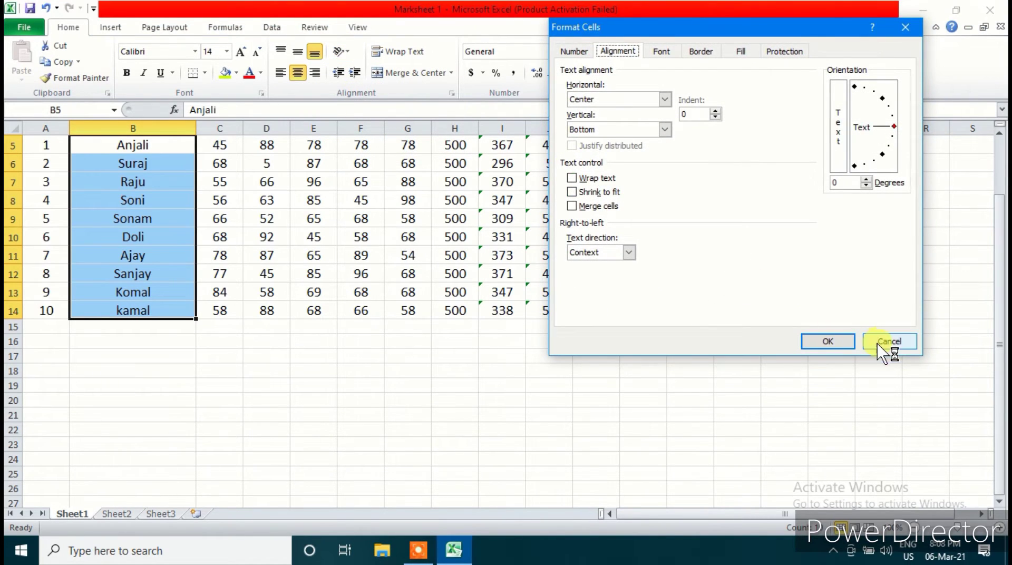
left_click(878, 342)
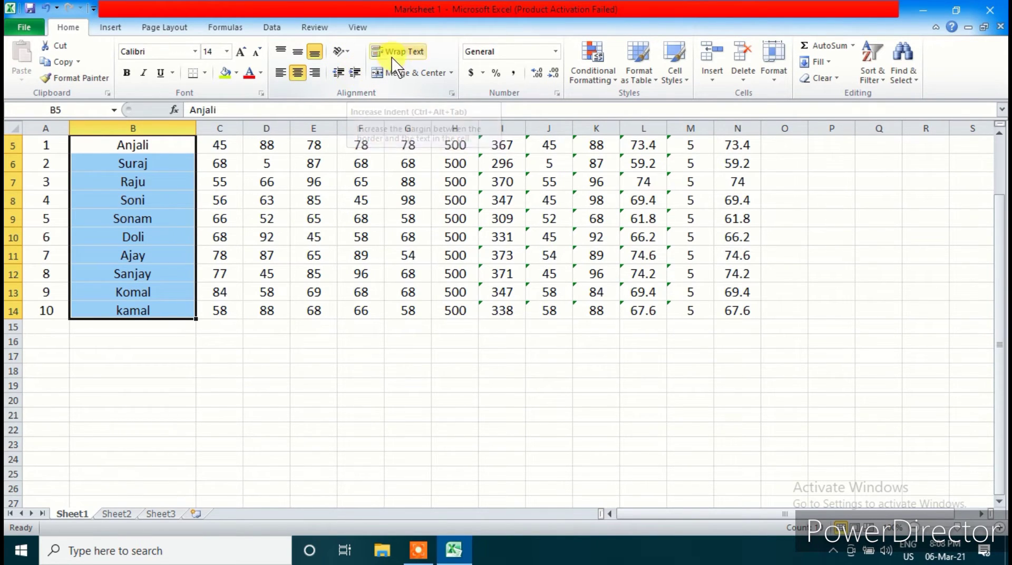
scroll(386, 332, "up", 2)
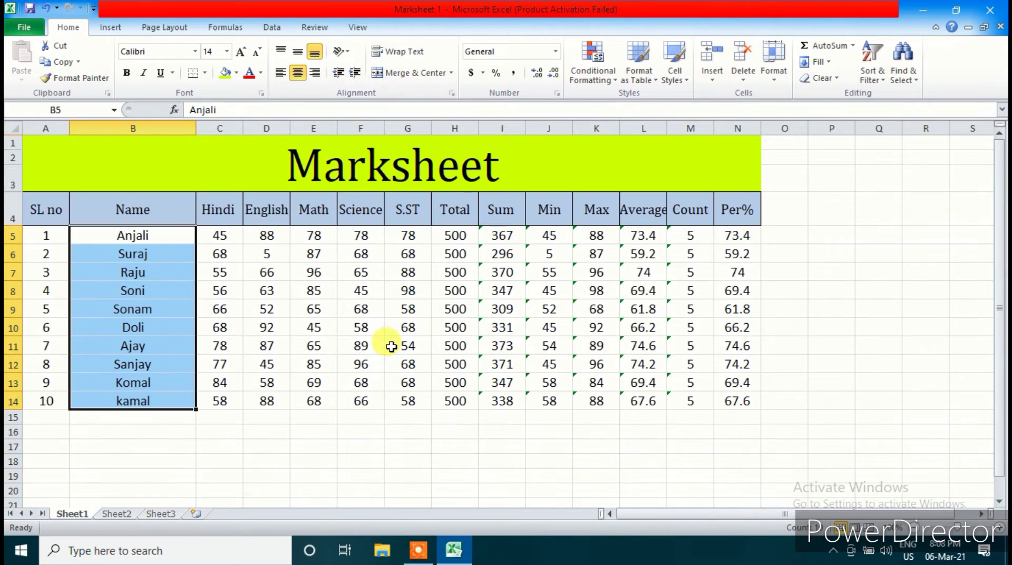
- Enter the text "Purchase price" in cell E18 below the marksheet
left_click(293, 462)
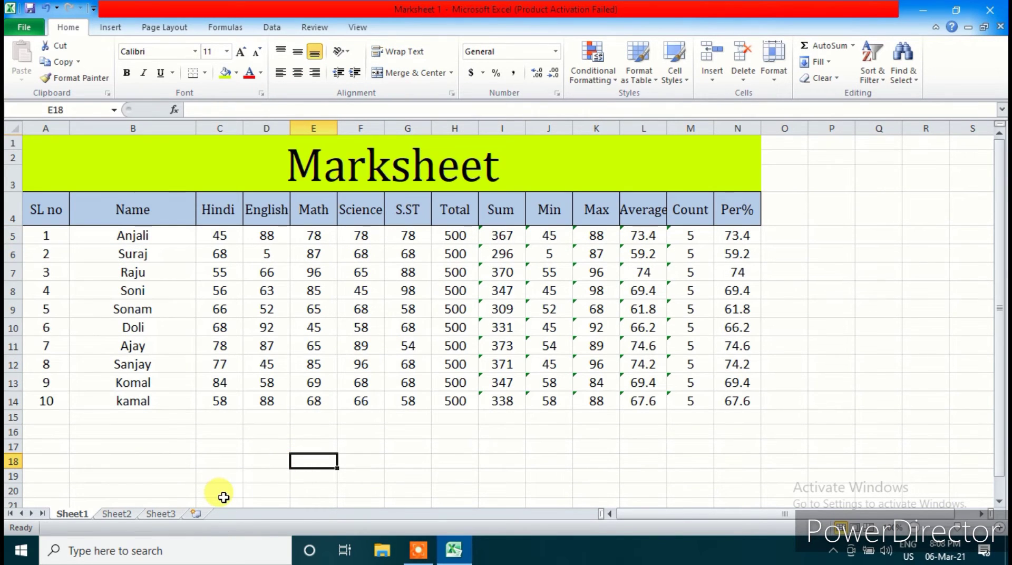
type("Purchase price")
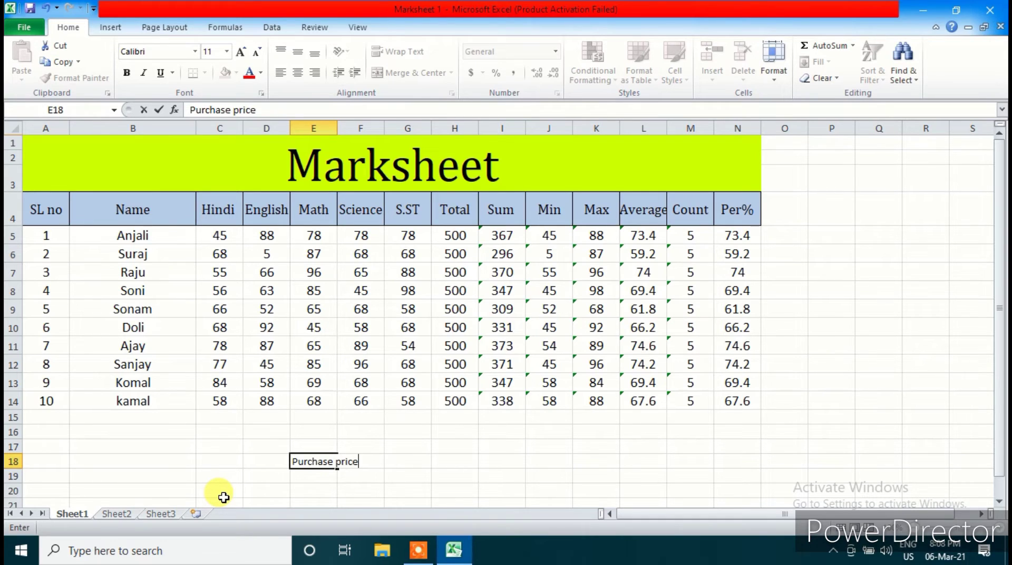
left_click(343, 487)
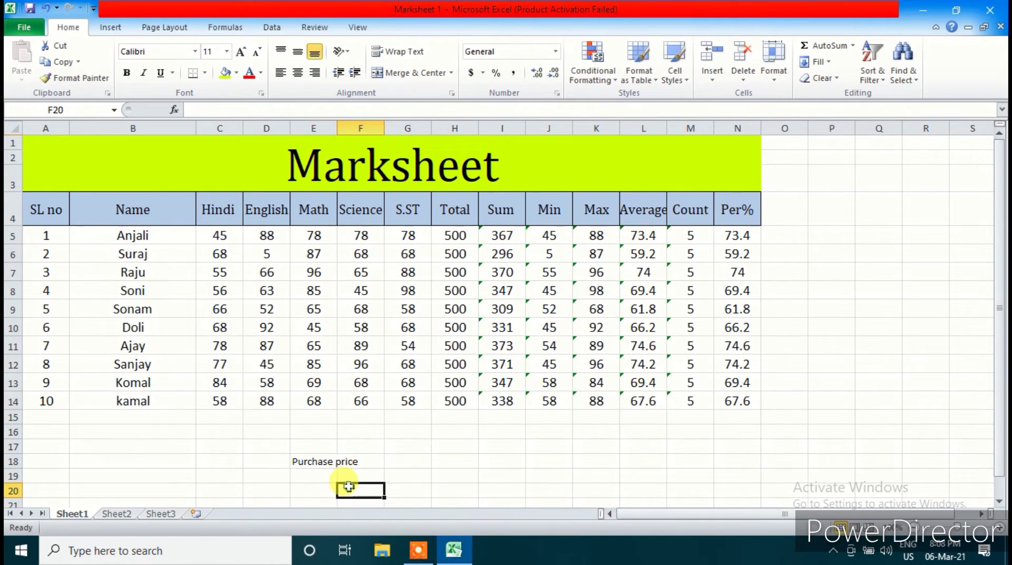
- Wrap the "Purchase price" text within cell E18
left_click(306, 459)
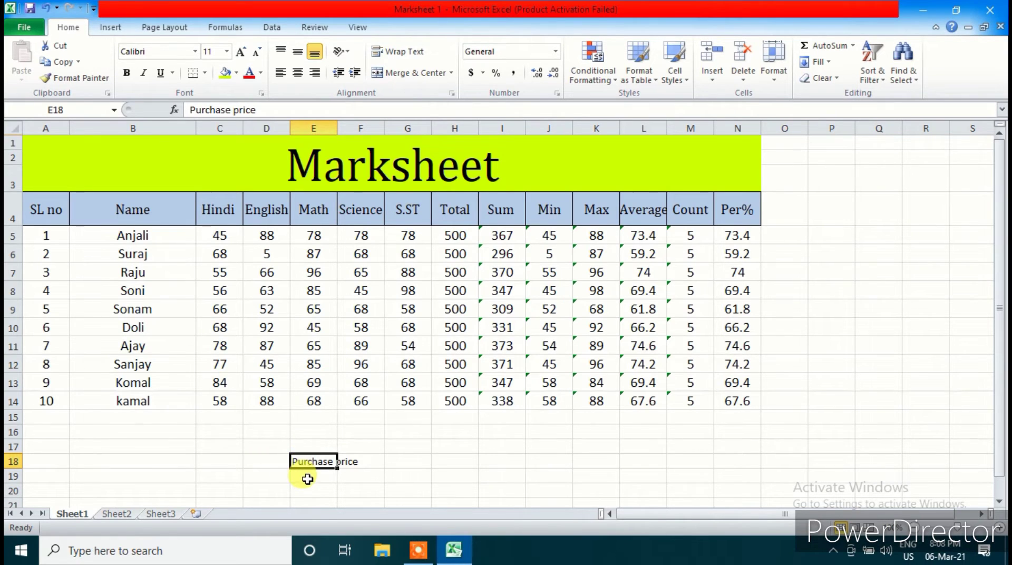
scroll(305, 475, "down", 4)
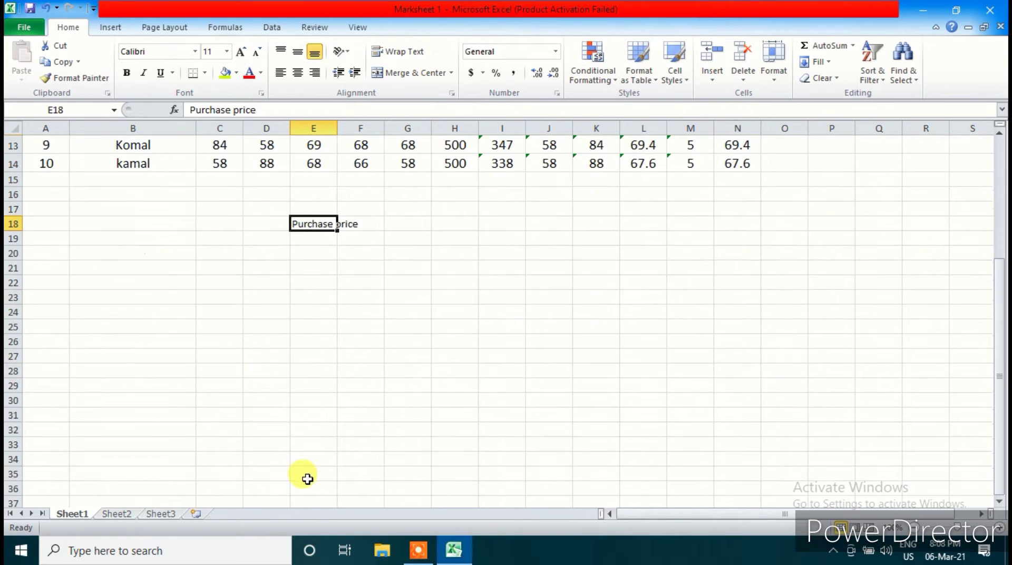
left_click(301, 295)
left_click(314, 228)
left_click(393, 52)
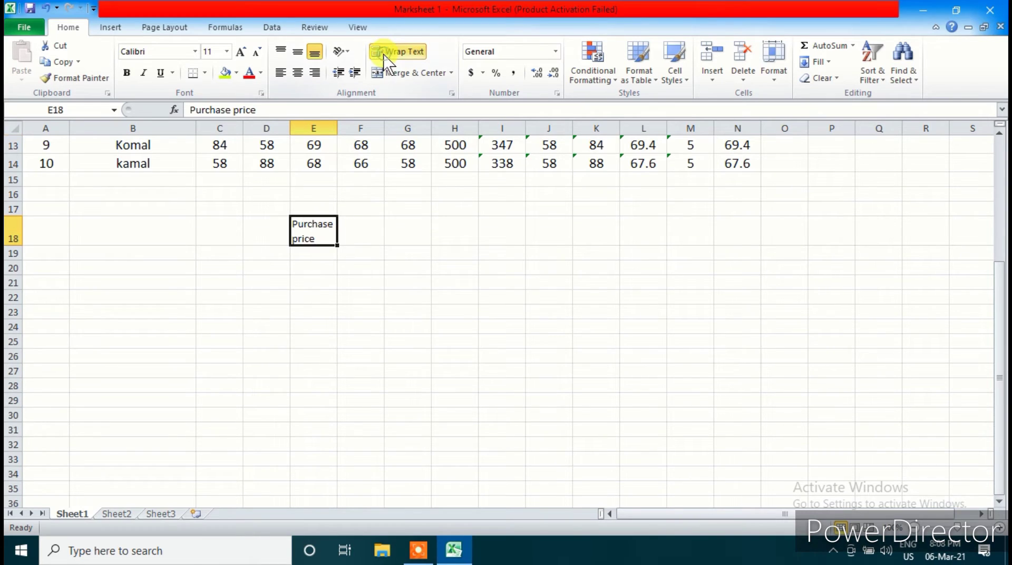
left_click(316, 282)
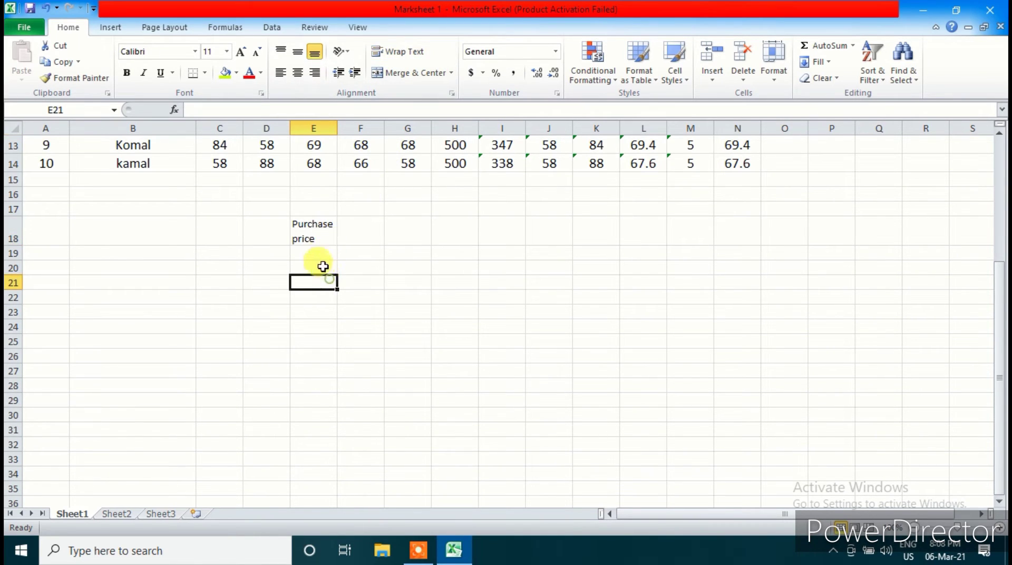
left_click(316, 233)
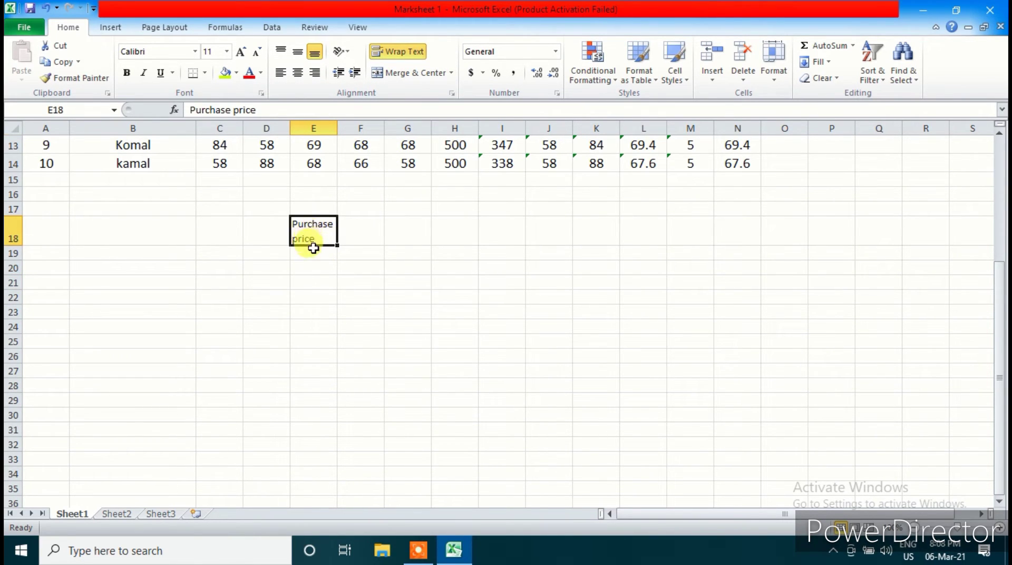
scroll(313, 249, "up", 4)
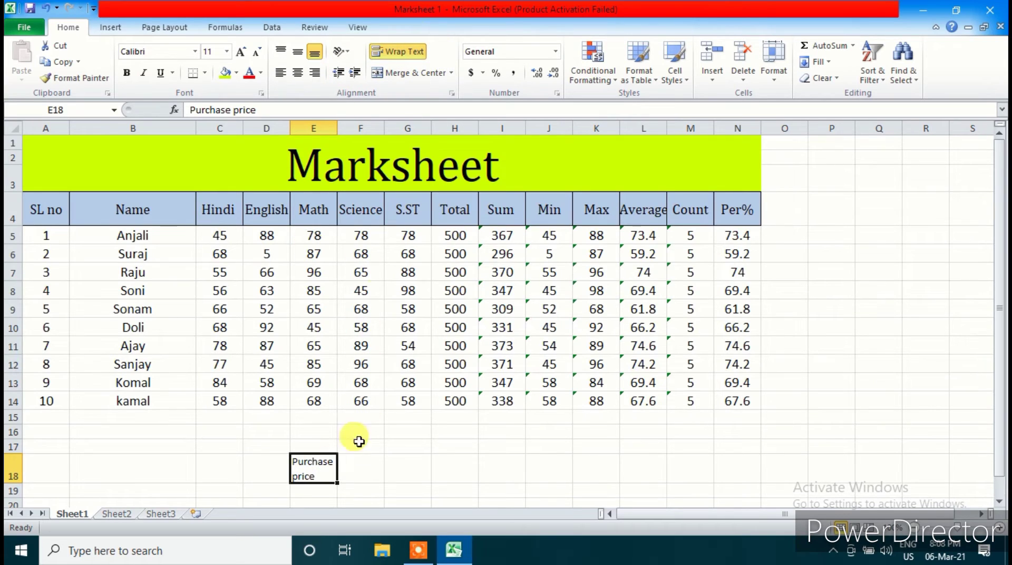
left_click(393, 469)
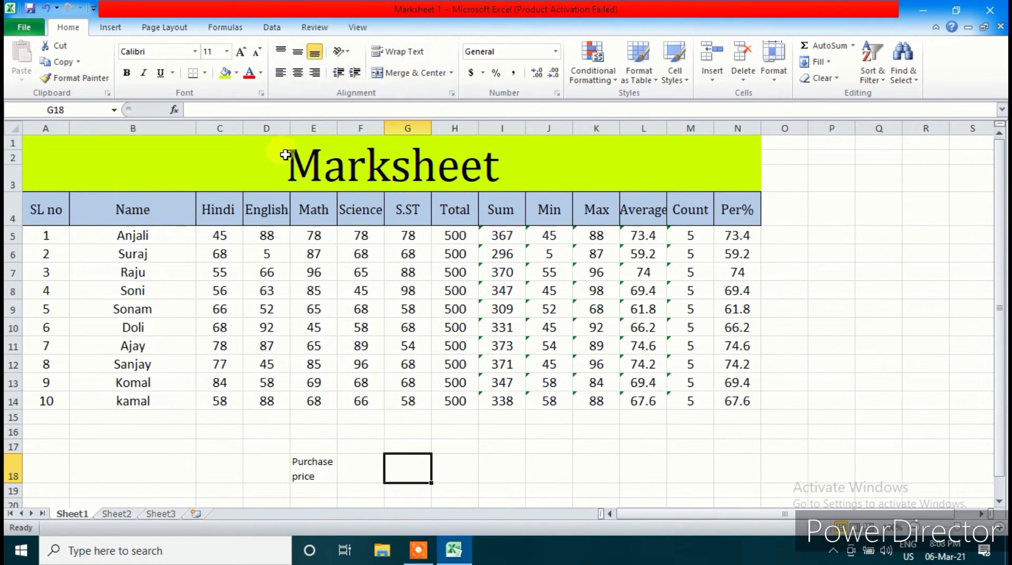
- Merge and center the empty cell range B26:M28 below the table
left_click(223, 162)
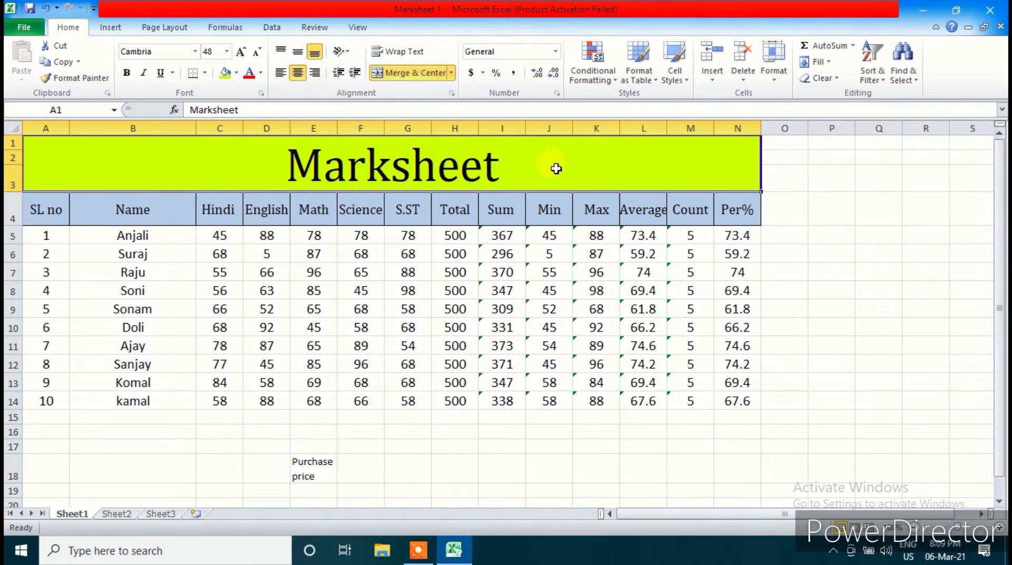
scroll(313, 365, "down", 7)
left_click(312, 365)
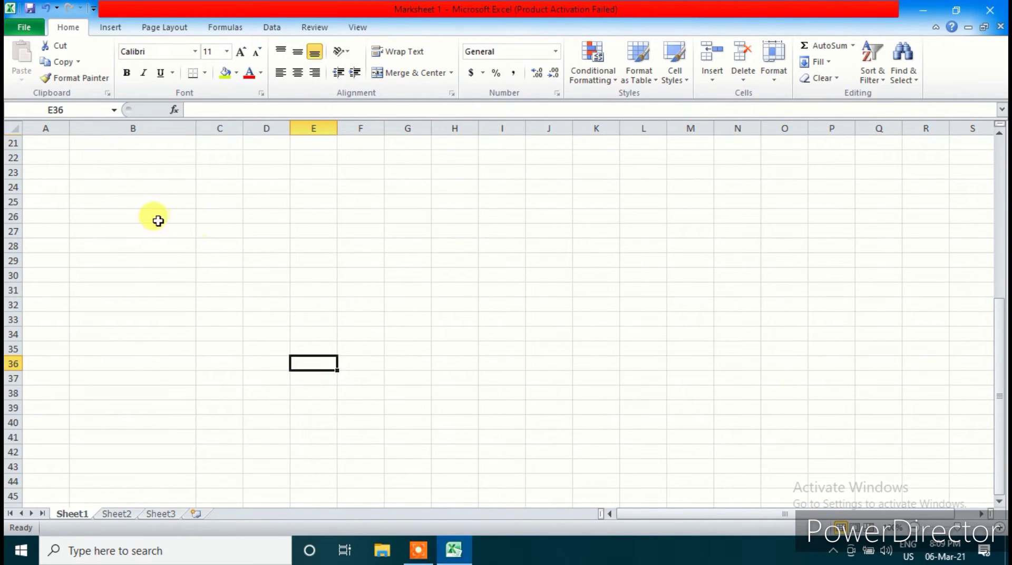
left_click_drag(153, 219, 695, 248)
left_click(407, 74)
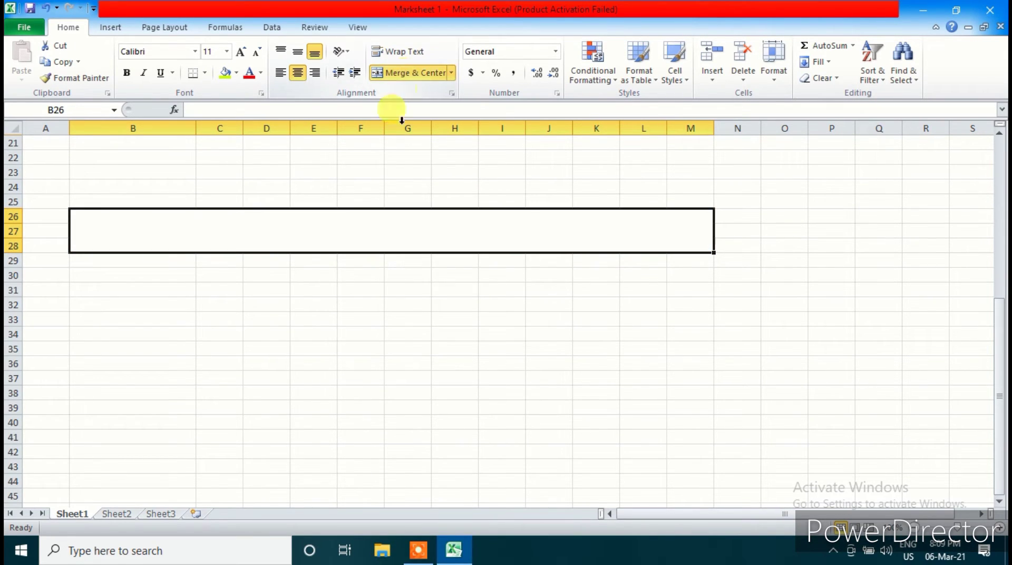
left_click(442, 300)
- Unmerge the merged block B26:M28 back into separate cells
left_click(394, 245)
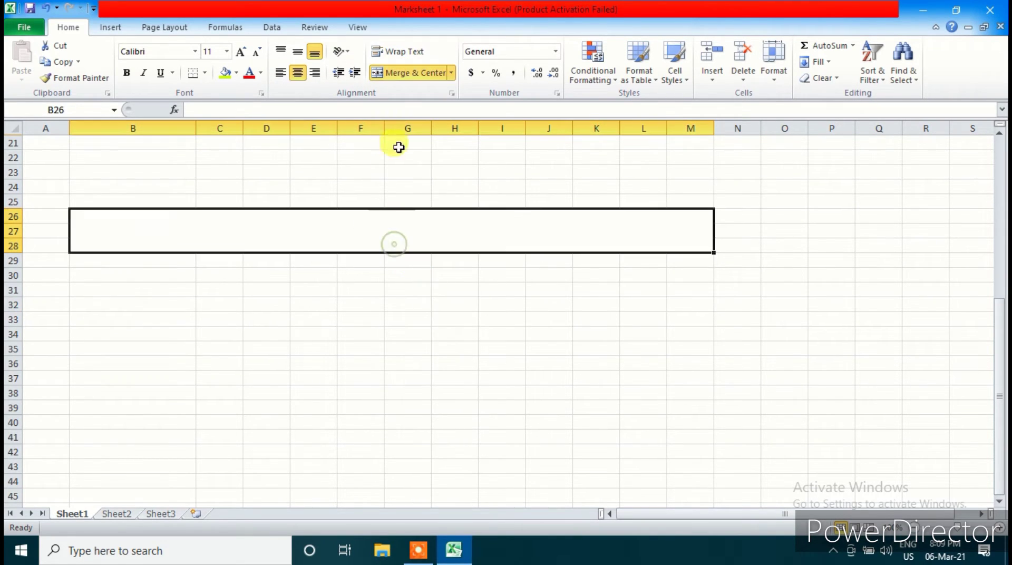
left_click(409, 74)
left_click(360, 286)
scroll(361, 284, "up", 2)
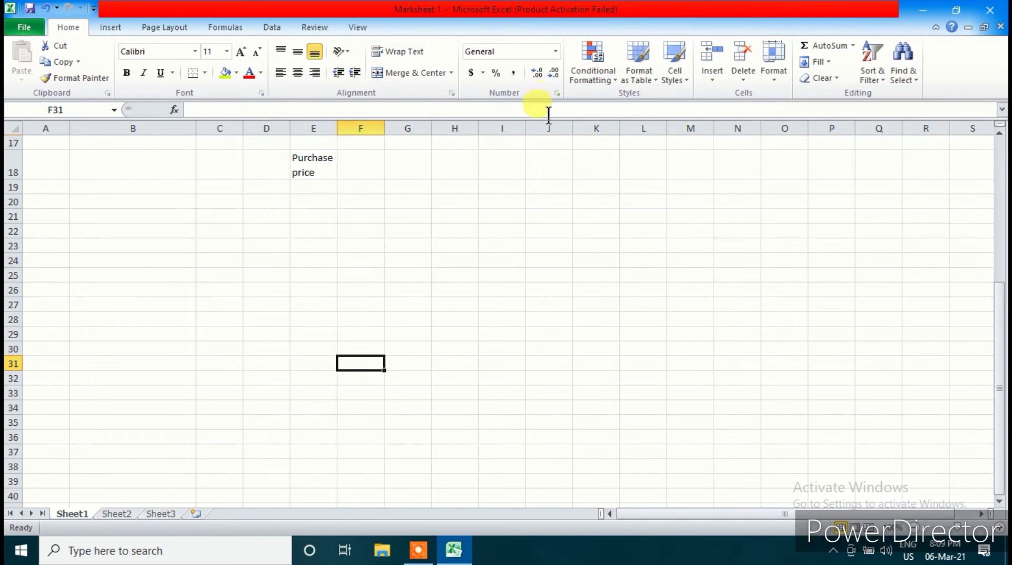
left_click(556, 52)
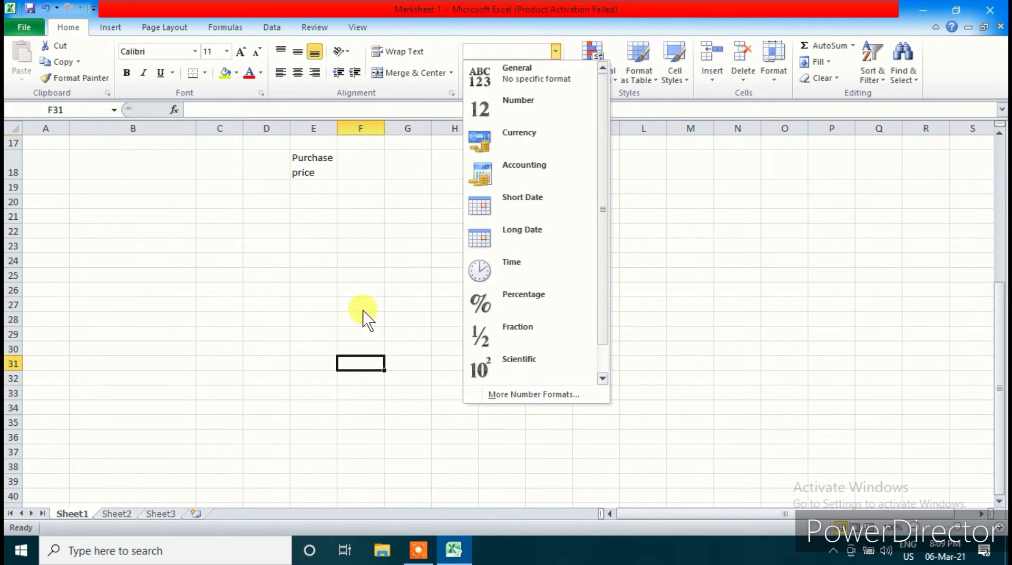
left_click(527, 300)
scroll(591, 299, "up", 5)
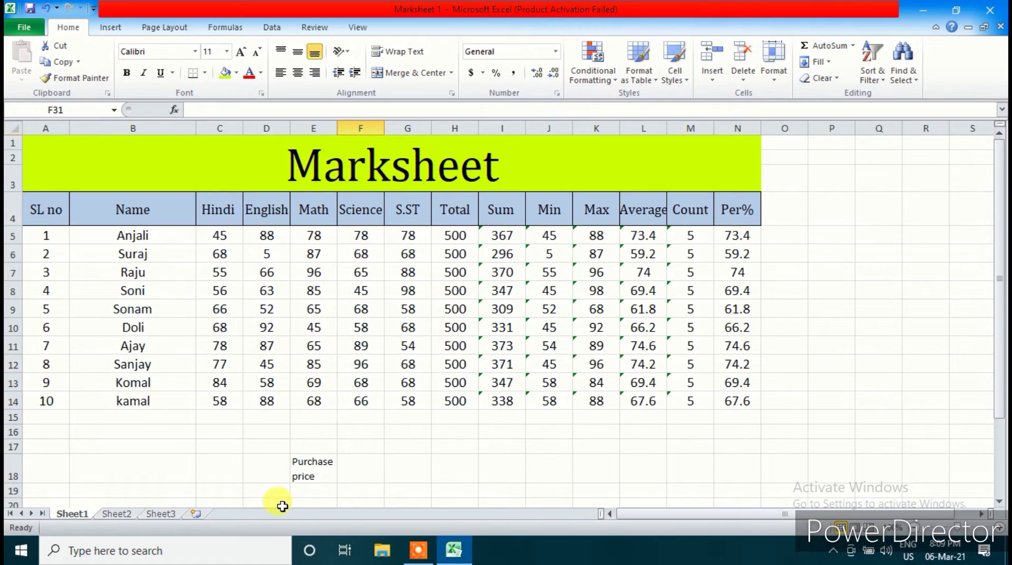
- Switch to Sheet2 and widen column G to several times the standard column width
left_click(107, 516)
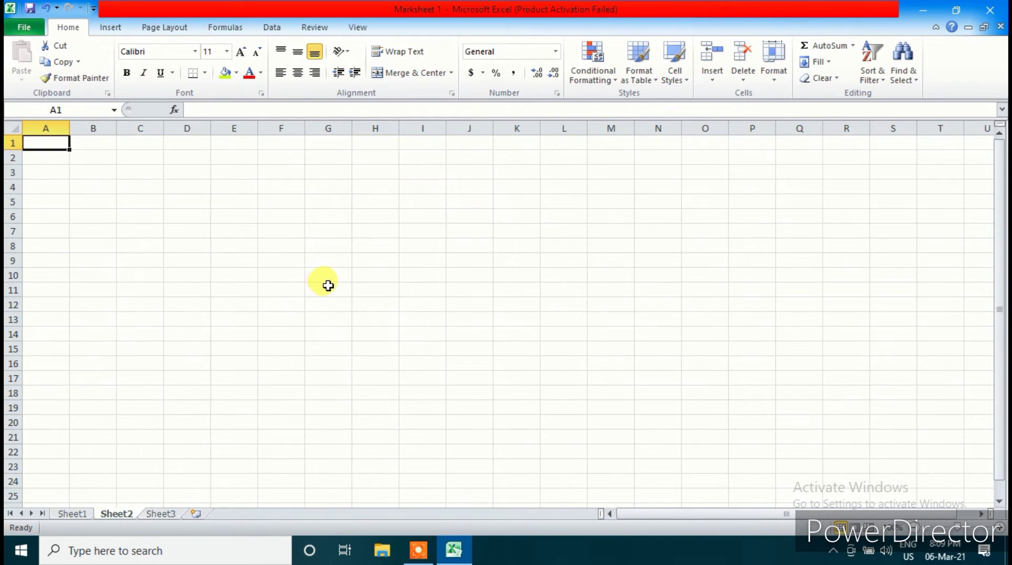
left_click(326, 218)
left_click_drag(351, 129, 523, 142)
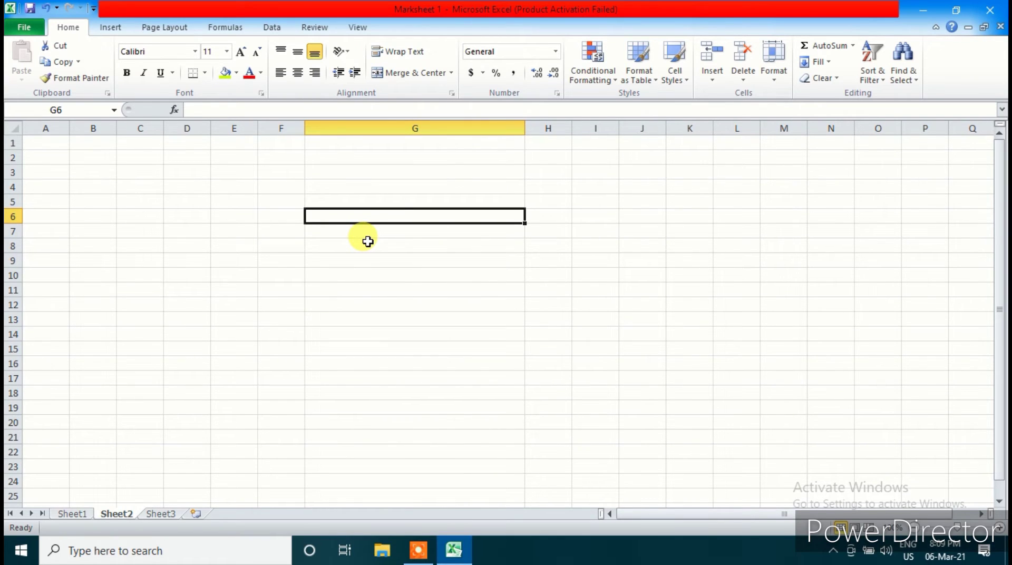
type("14578963214569874512463")
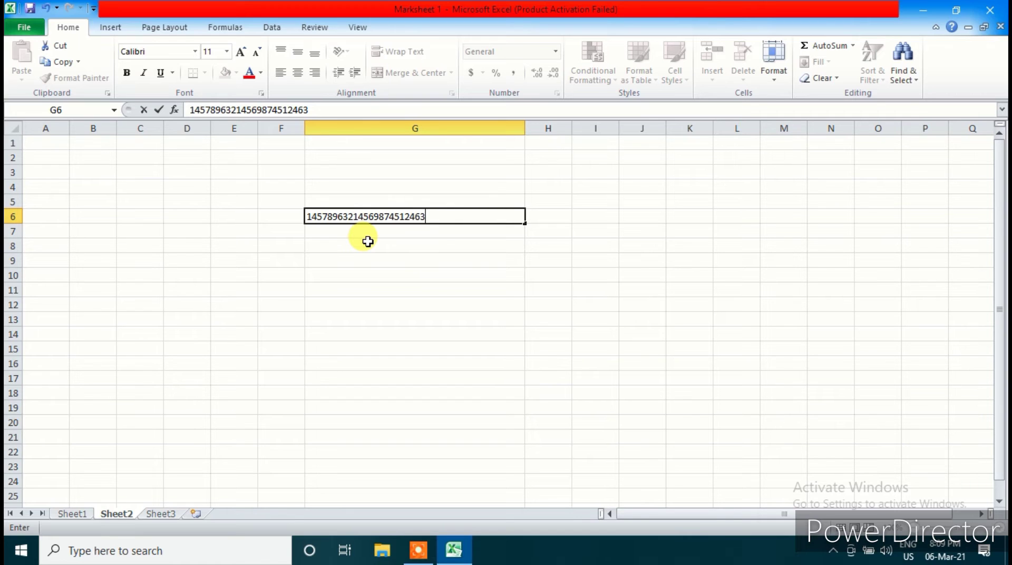
key("Return")
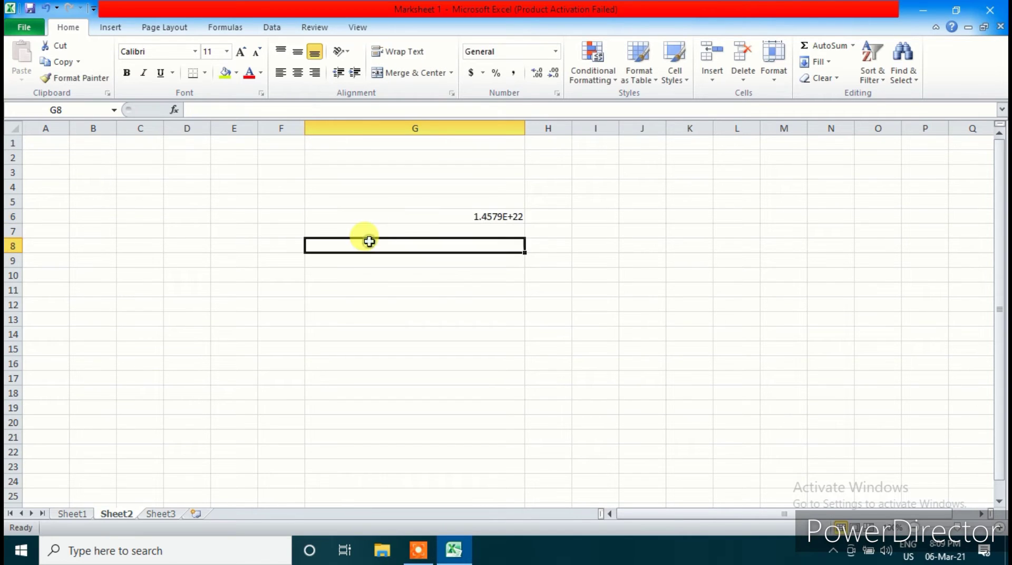
left_click(470, 217)
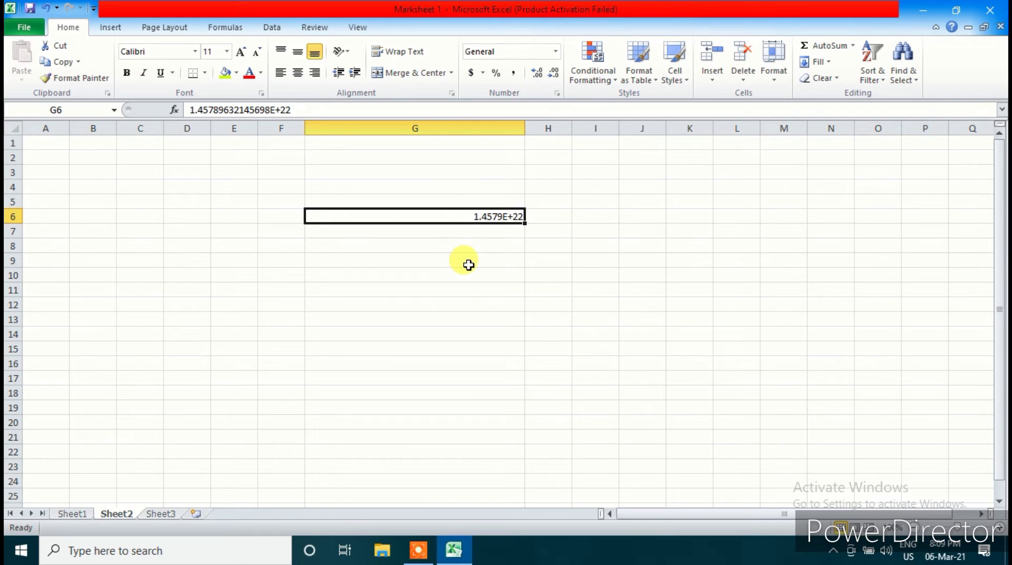
key("Delete")
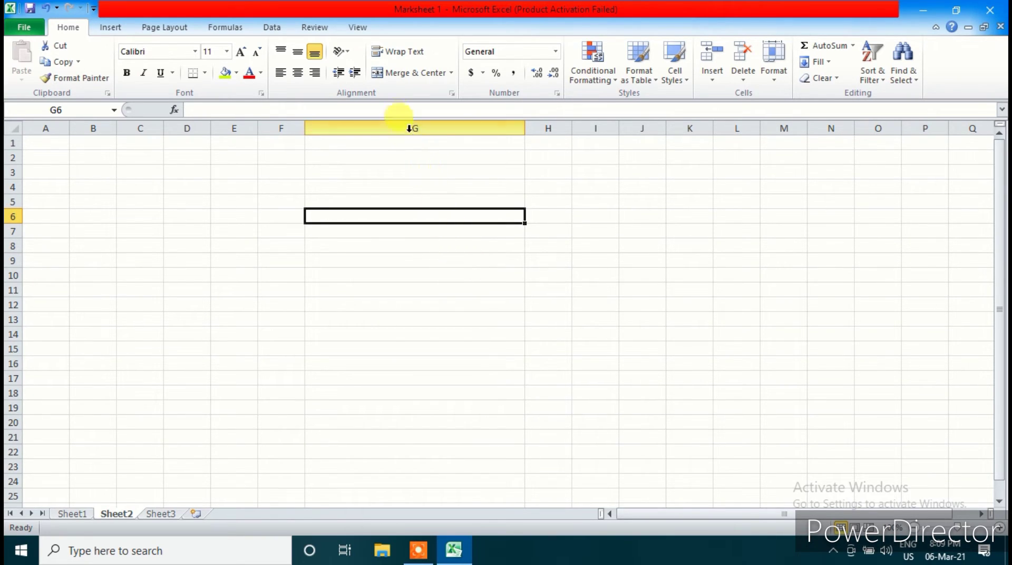
- Apply the Text number format to the whole of column G
left_click_drag(411, 144, 422, 393)
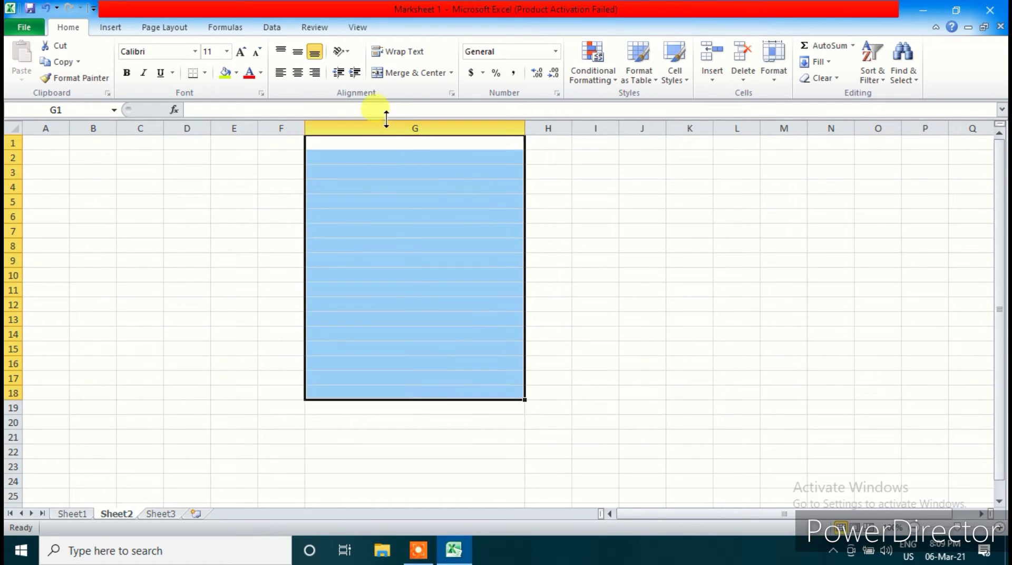
left_click(398, 129)
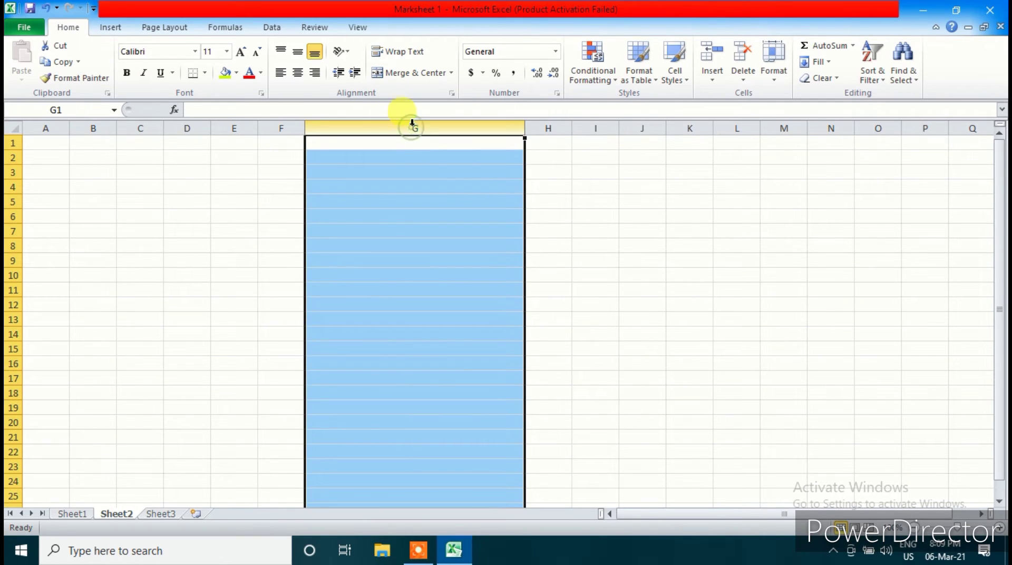
left_click(555, 51)
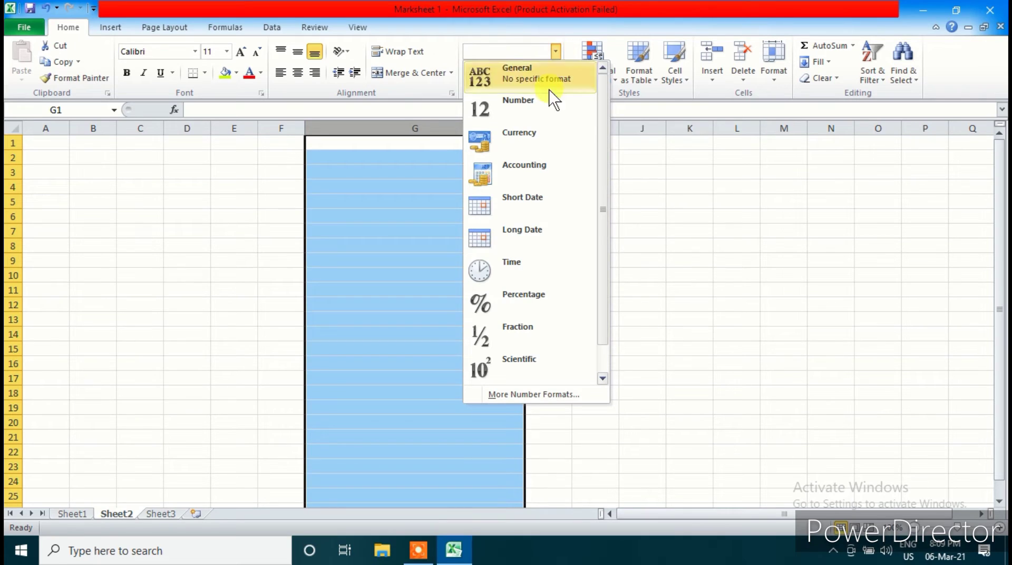
scroll(522, 358, "down", 1)
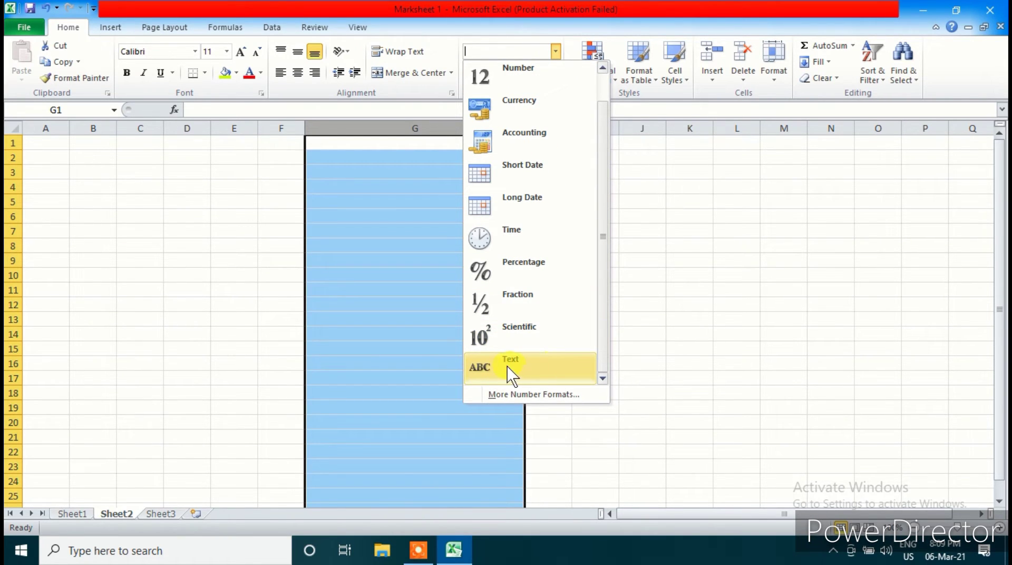
left_click(507, 367)
left_click(325, 247)
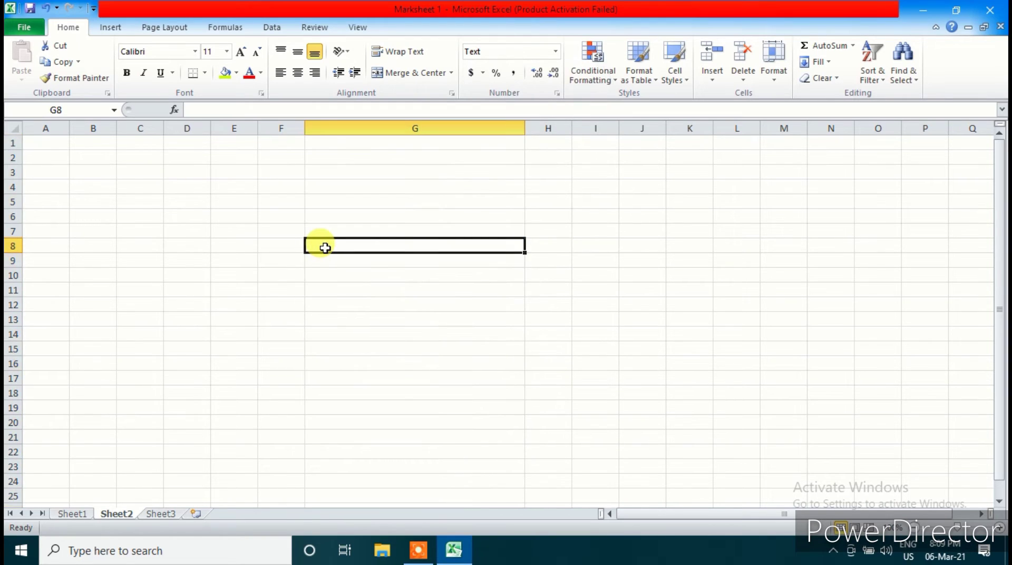
type("854123697854125369854")
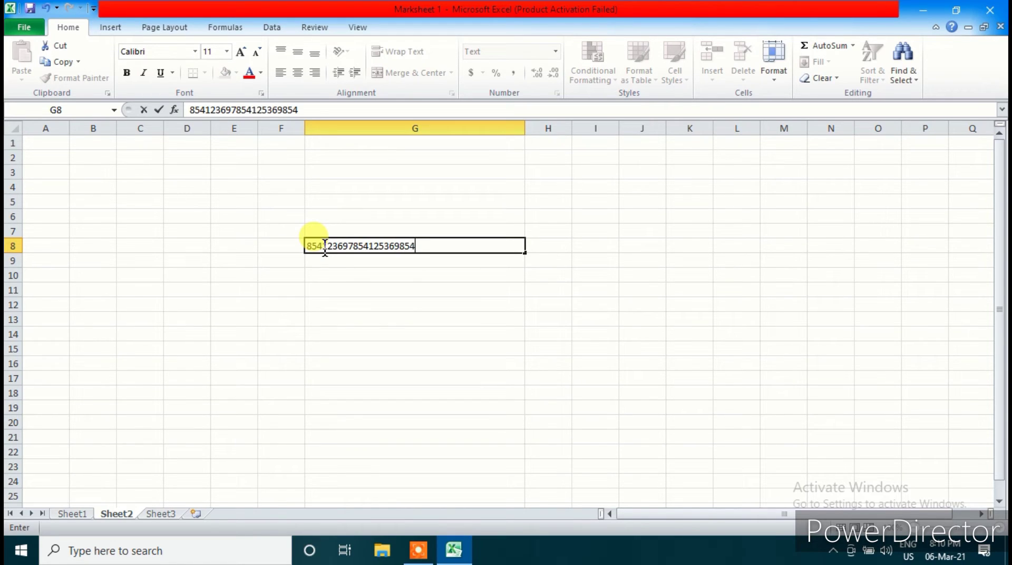
key("Return")
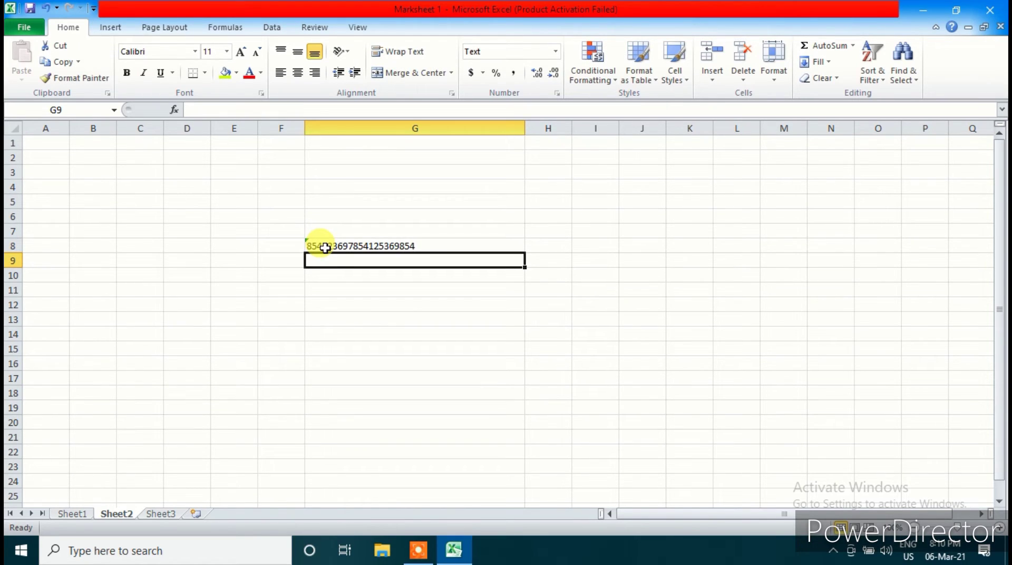
left_click(347, 278)
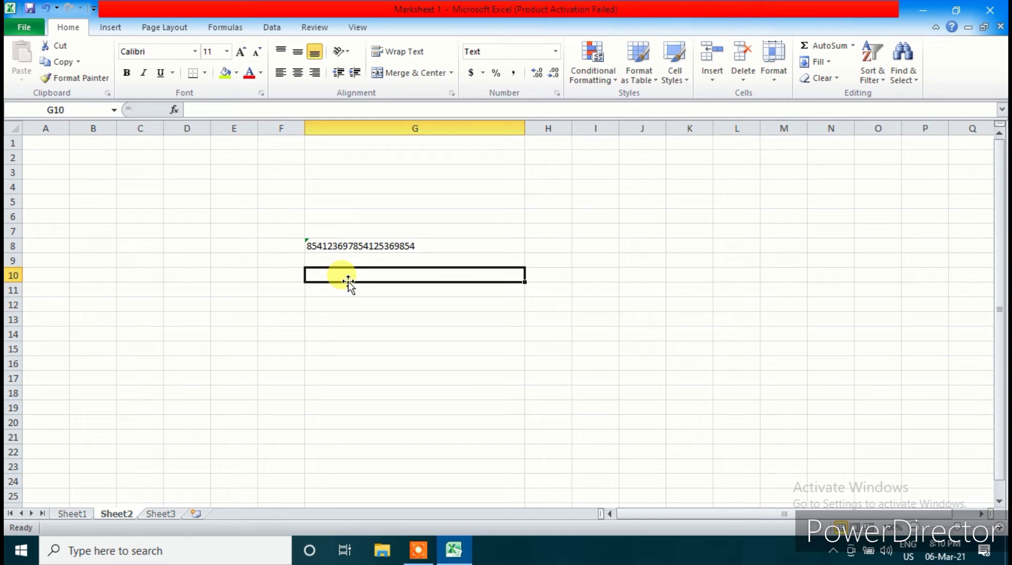
left_click(388, 303)
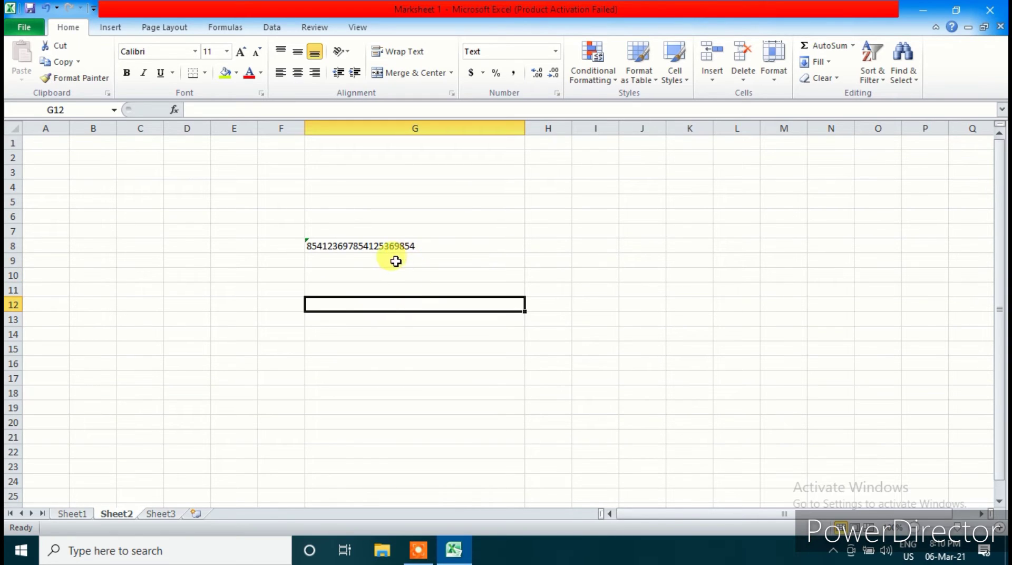
- Return to the marksheet on Sheet1
left_click(253, 259)
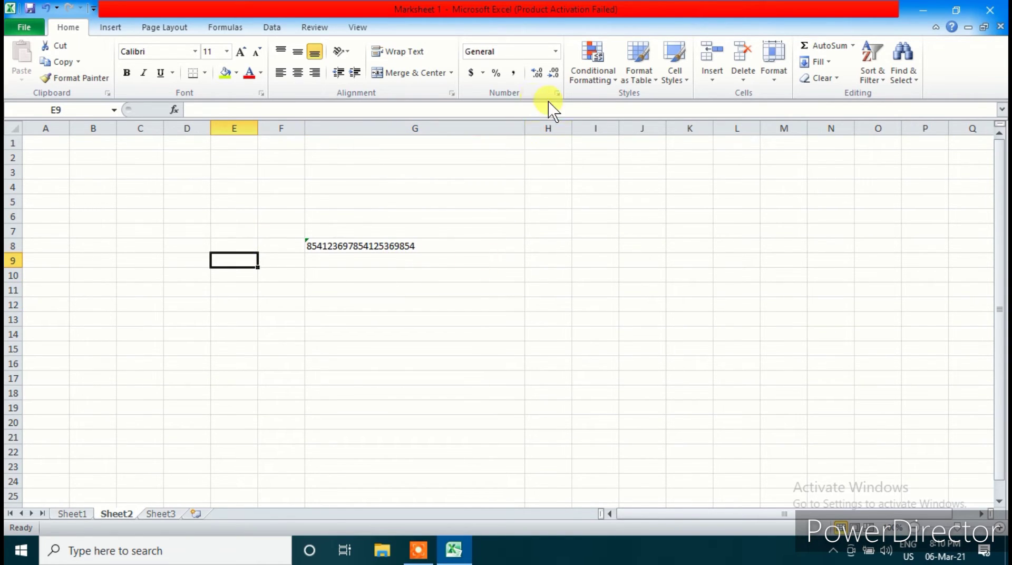
left_click(593, 79)
left_click(539, 207)
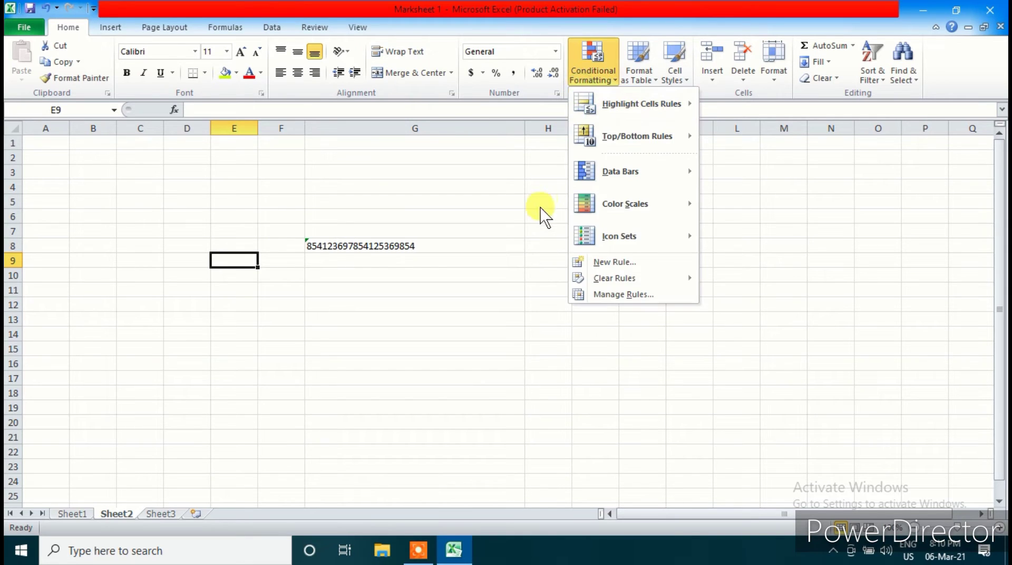
left_click(73, 514)
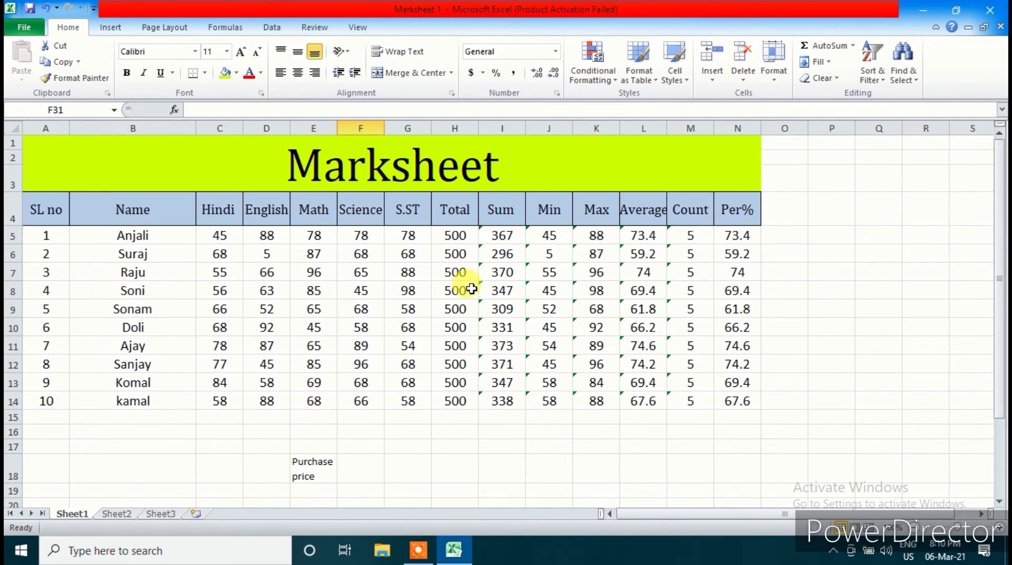
- Highlight Sum values in I5:I14 greater than 350 using Light Red Fill with Dark Red Text conditional formatting
left_click_drag(495, 238, 501, 401)
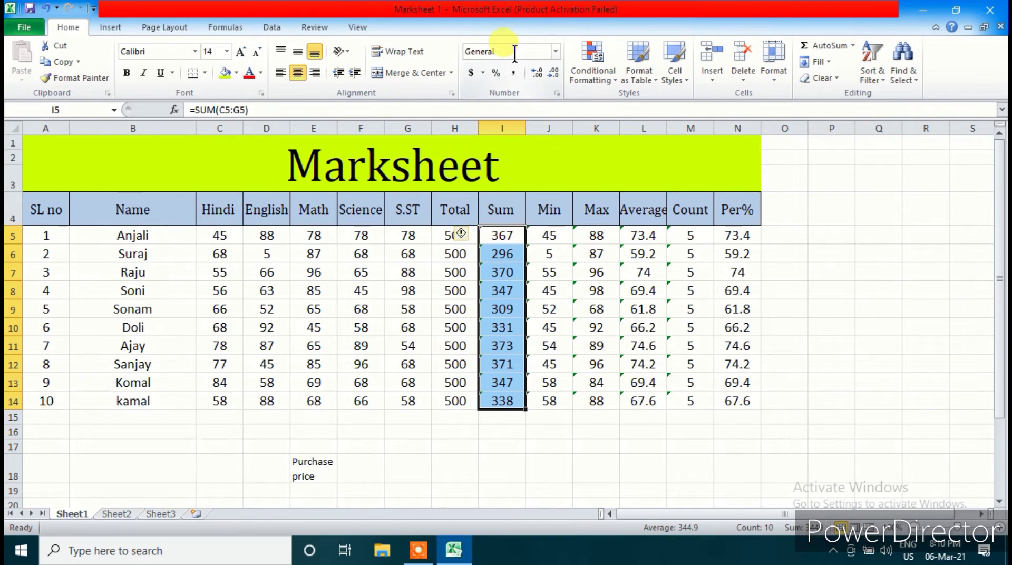
left_click(580, 76)
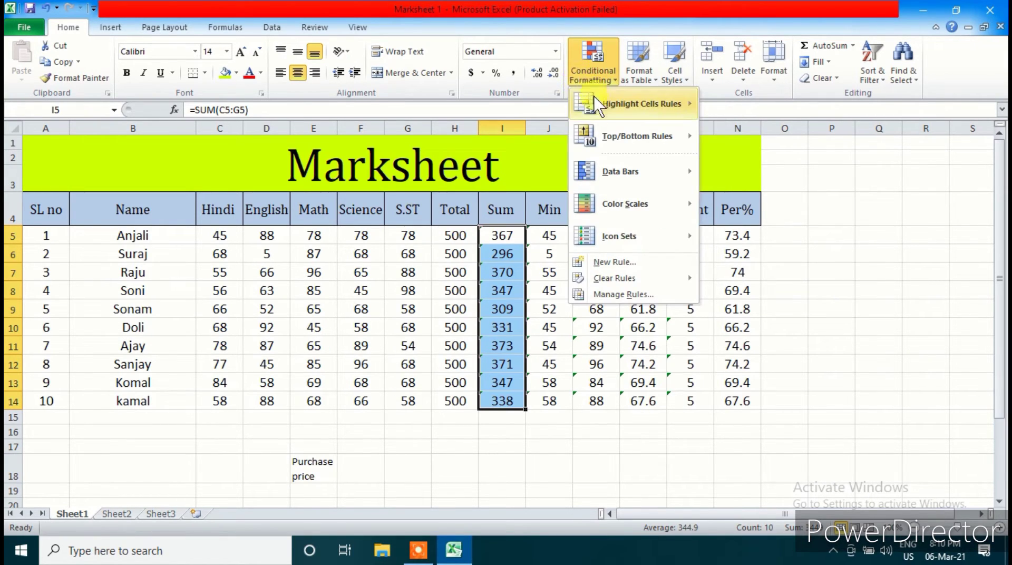
mouse_move(606, 108)
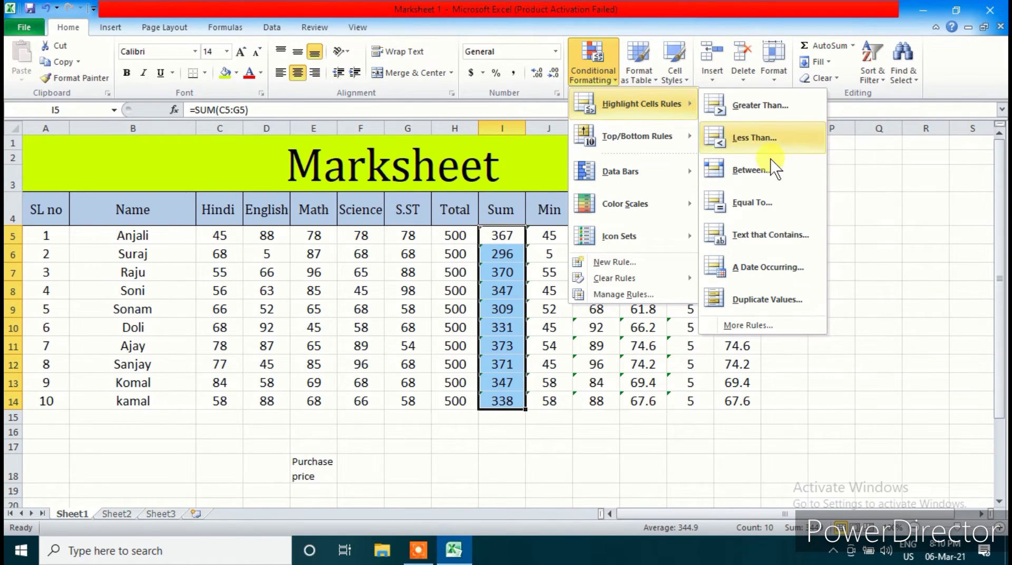
left_click(738, 114)
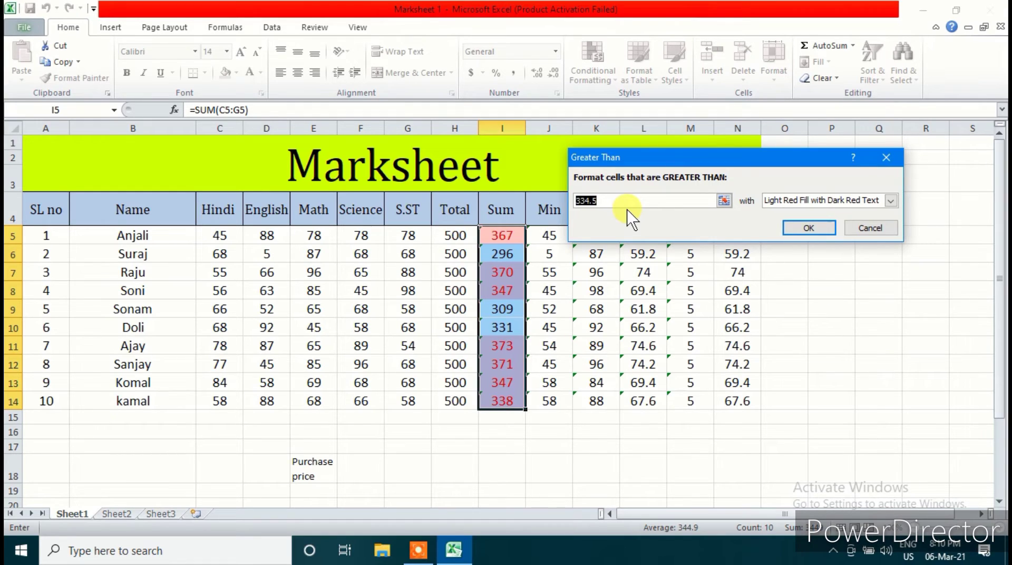
type("350")
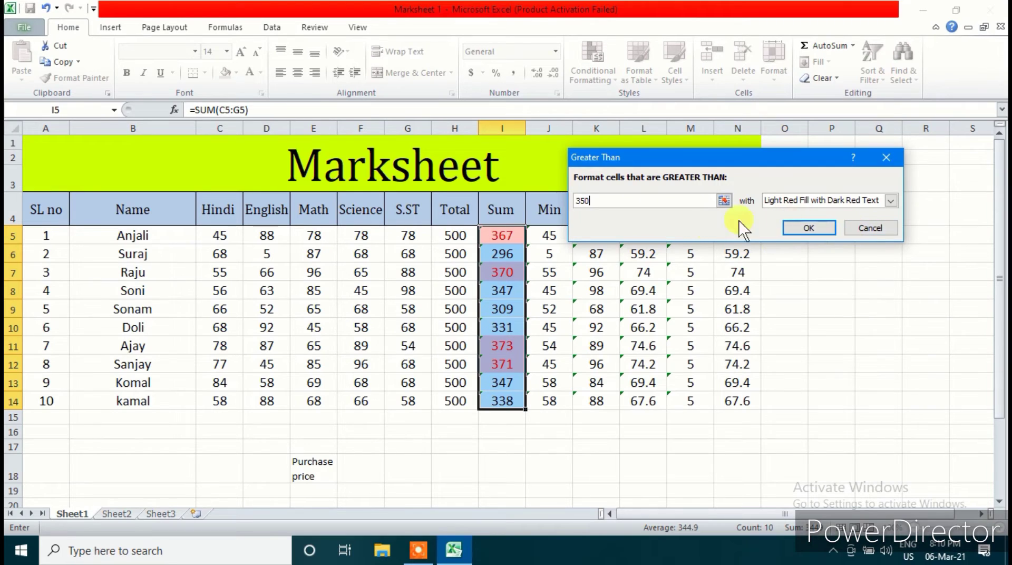
left_click(807, 233)
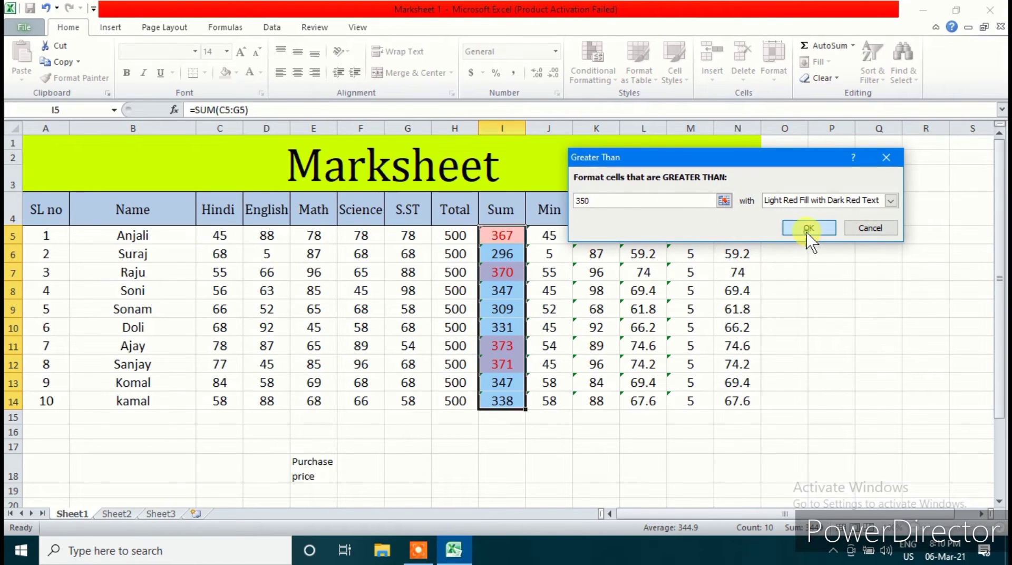
left_click(794, 359)
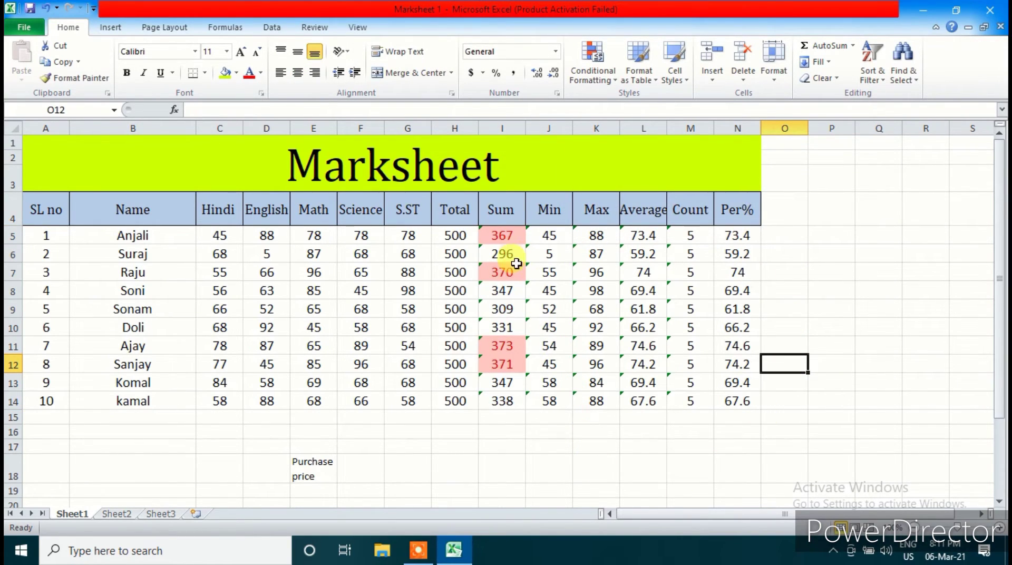
- Clear the conditional formatting rules from the Sum cells I5:I14
left_click_drag(501, 234, 509, 396)
left_click(594, 63)
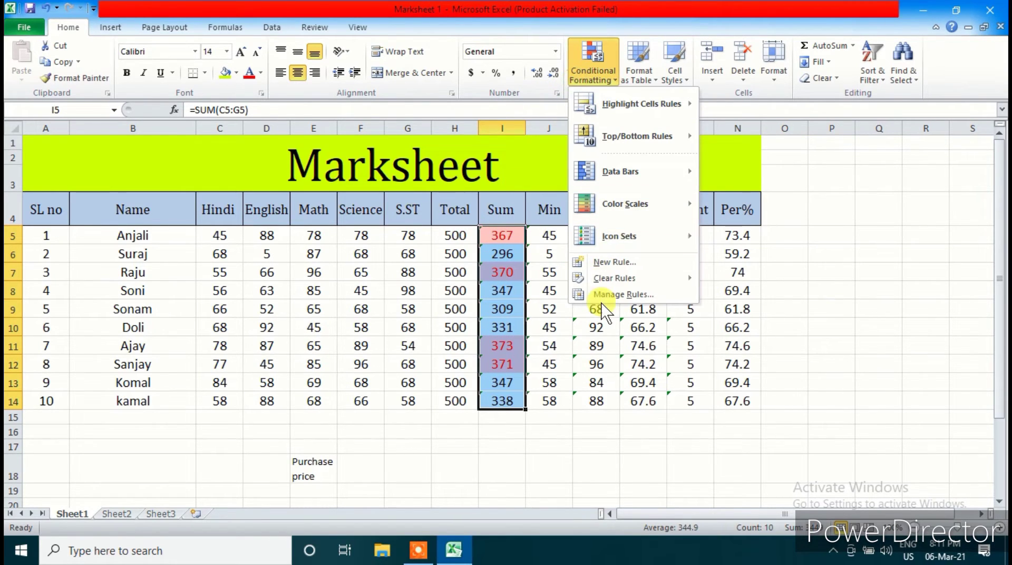
mouse_move(597, 280)
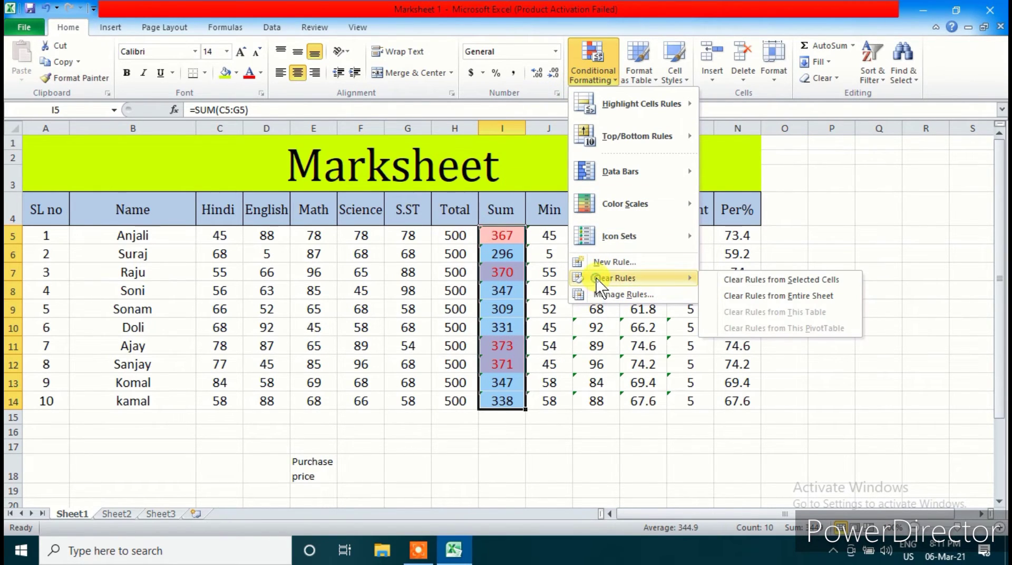
left_click(747, 280)
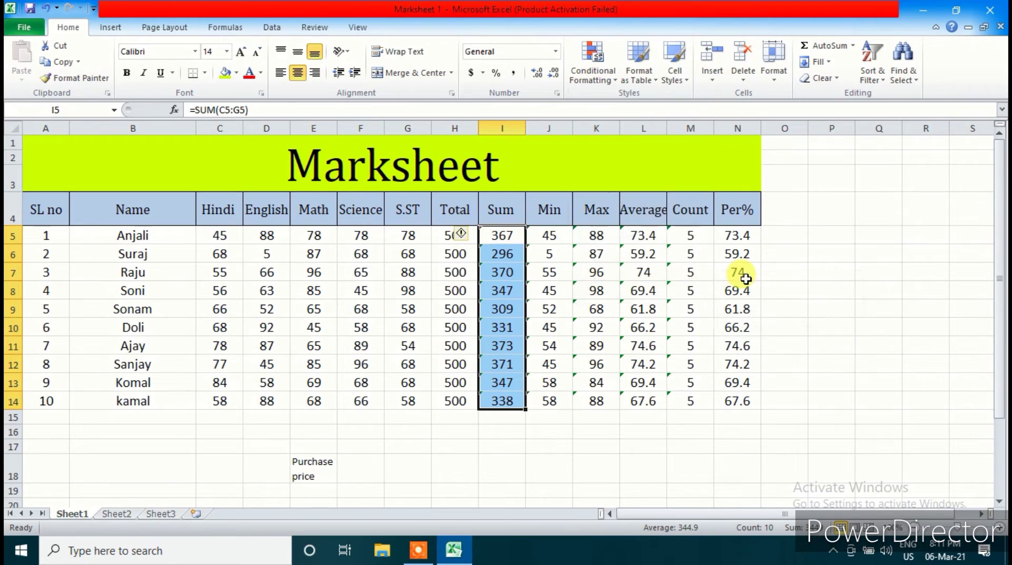
- Preview the Duplicate Values highlight rule on the Sum cells with Light Red Fill with Dark Red Text, without applying it
left_click(597, 86)
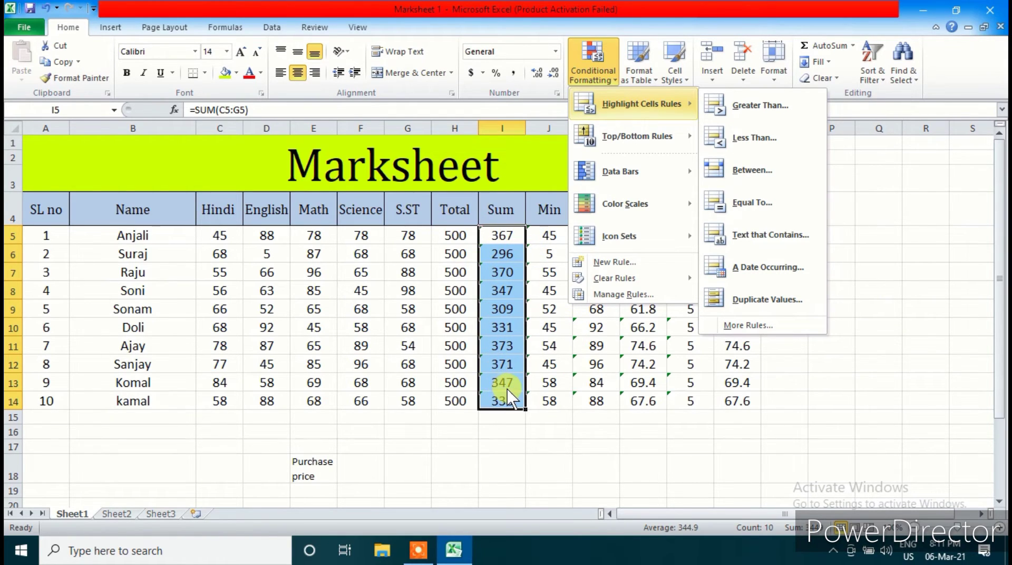
left_click(725, 300)
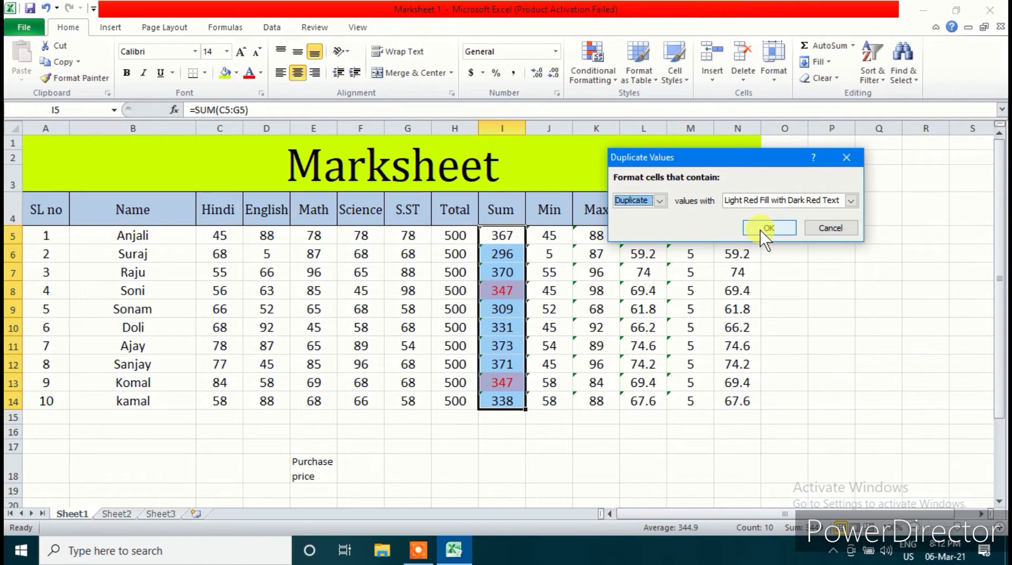
left_click(817, 227)
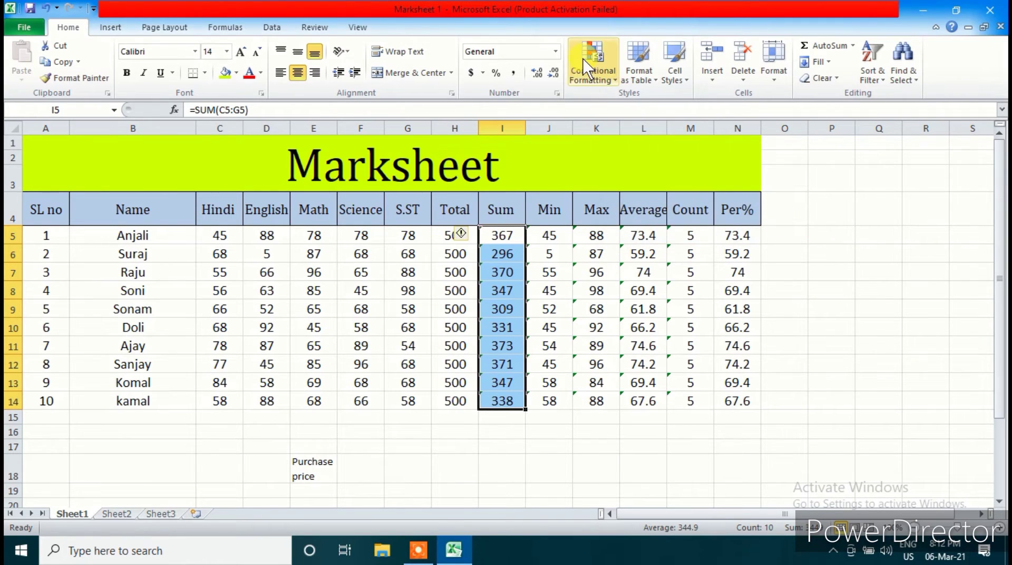
- Preview the Top 10 Items rule on the Sum cells with the rank count at 2 and 3, using Light Red Fill with Dark Red Text
left_click(585, 78)
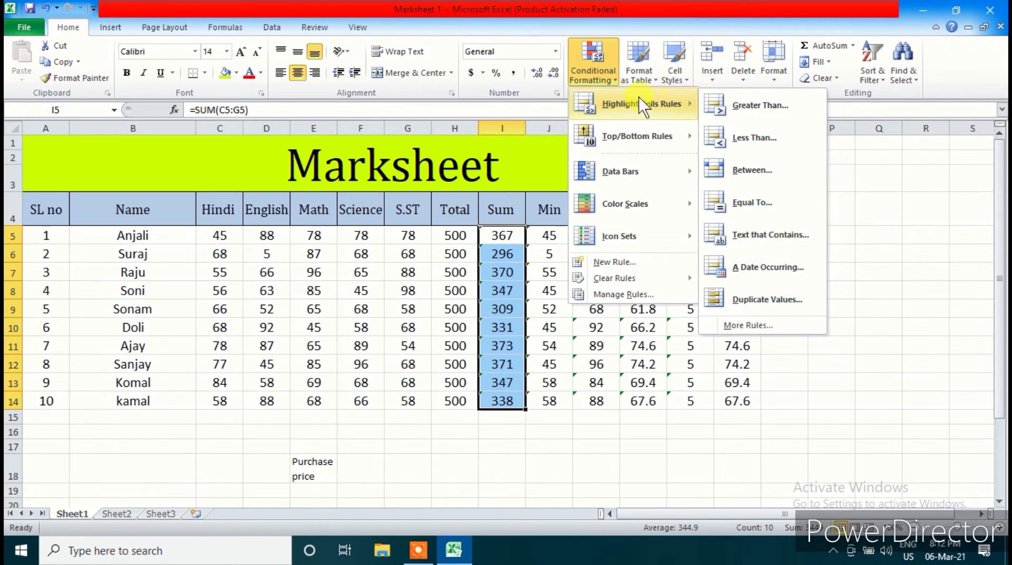
mouse_move(629, 145)
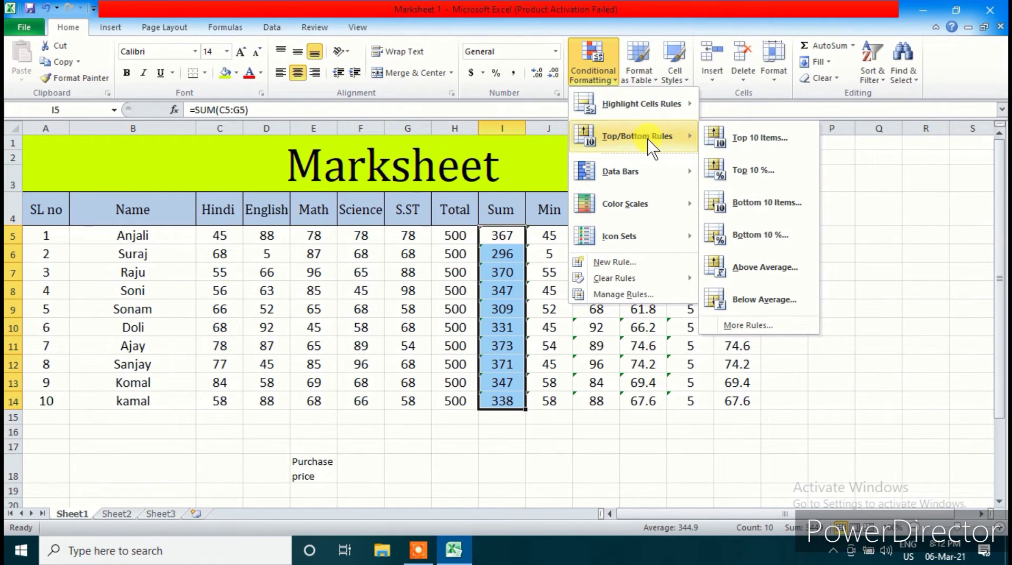
left_click(760, 143)
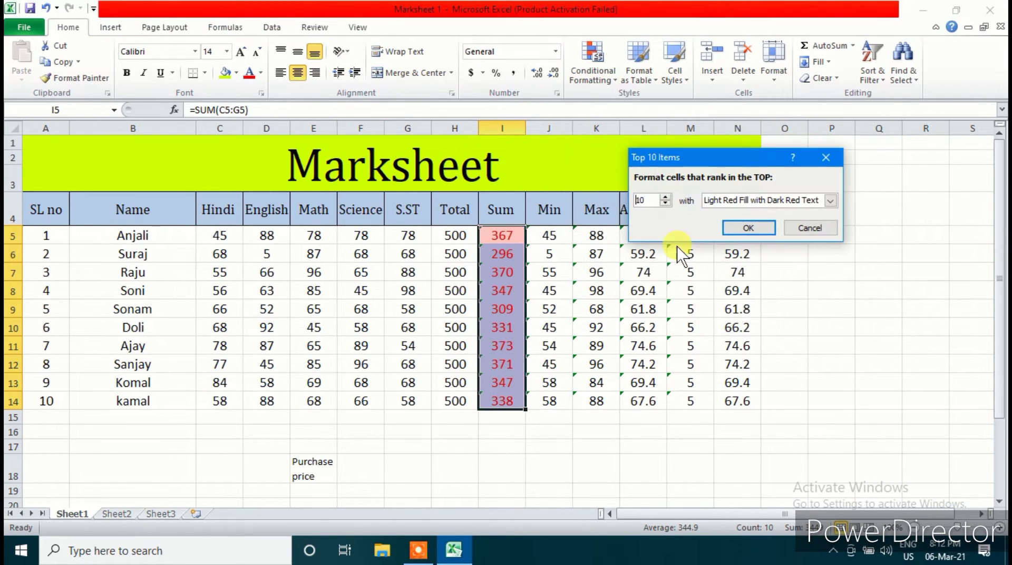
key("BackSpace")
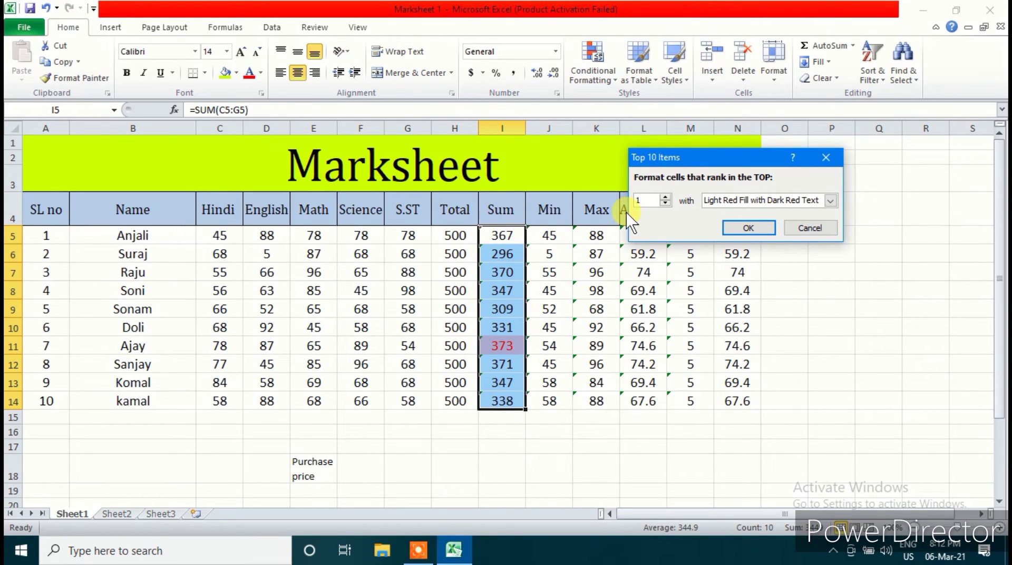
type("2")
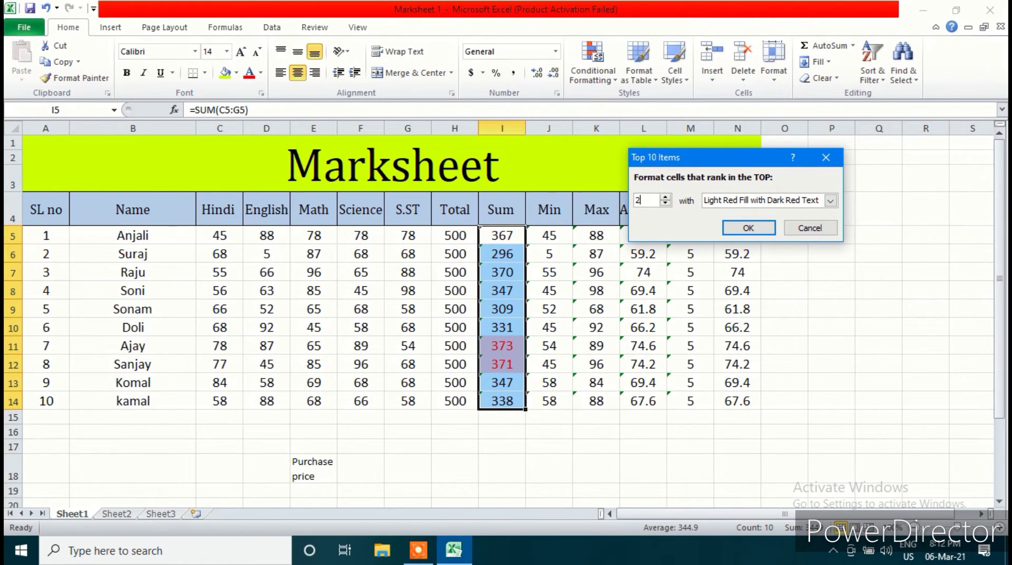
key("BackSpace")
type("3")
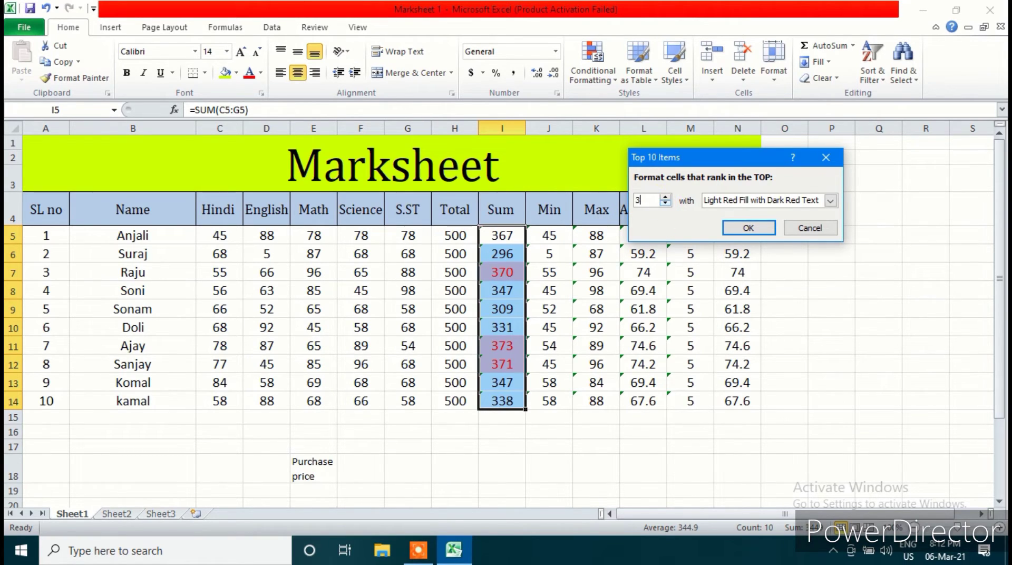
- Raise the previewed top rank count to 7 and close the rule without applying it to the Sum cells
left_click(666, 199)
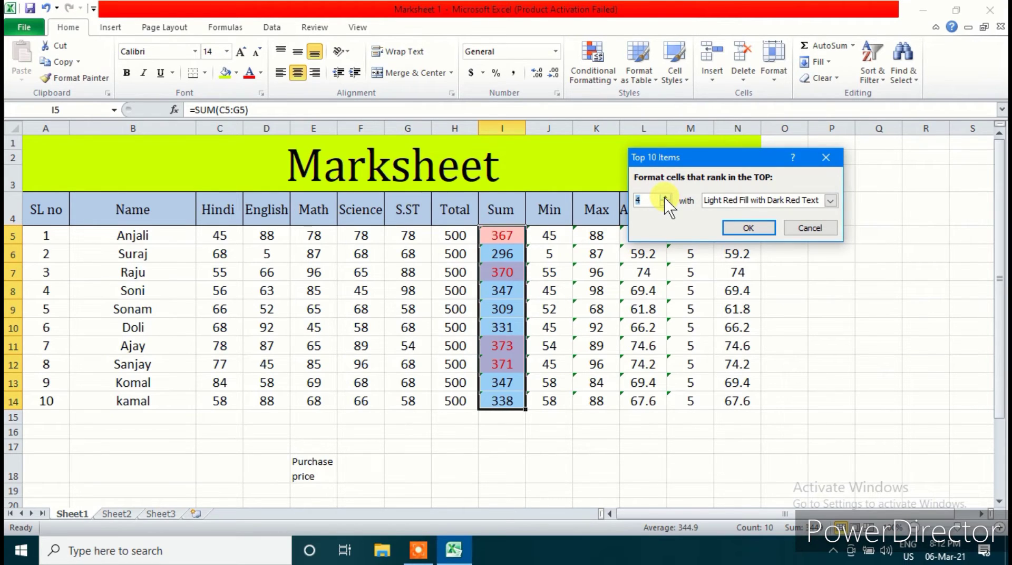
left_click(665, 199)
left_click(666, 198)
left_click(665, 198)
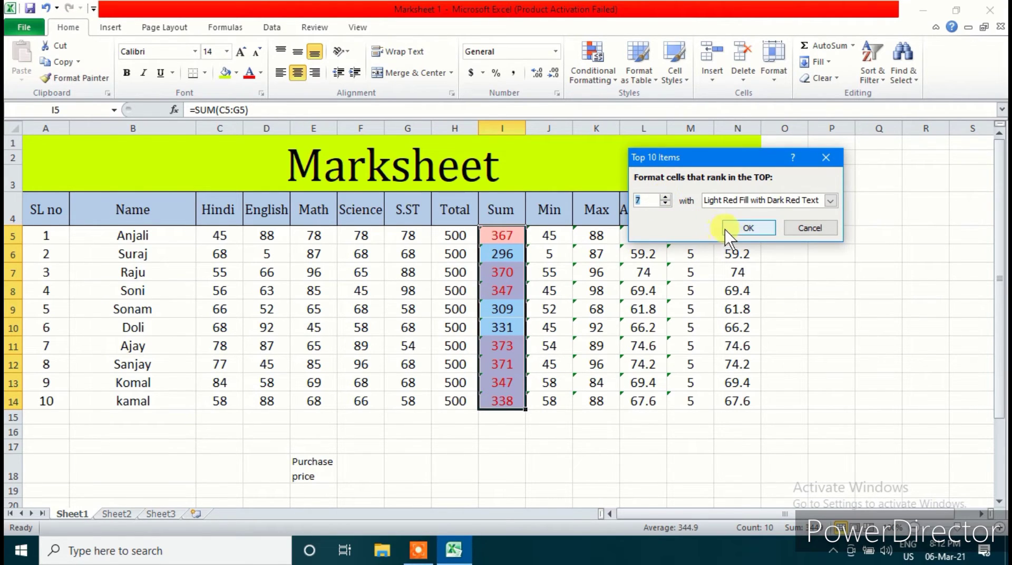
left_click(748, 228)
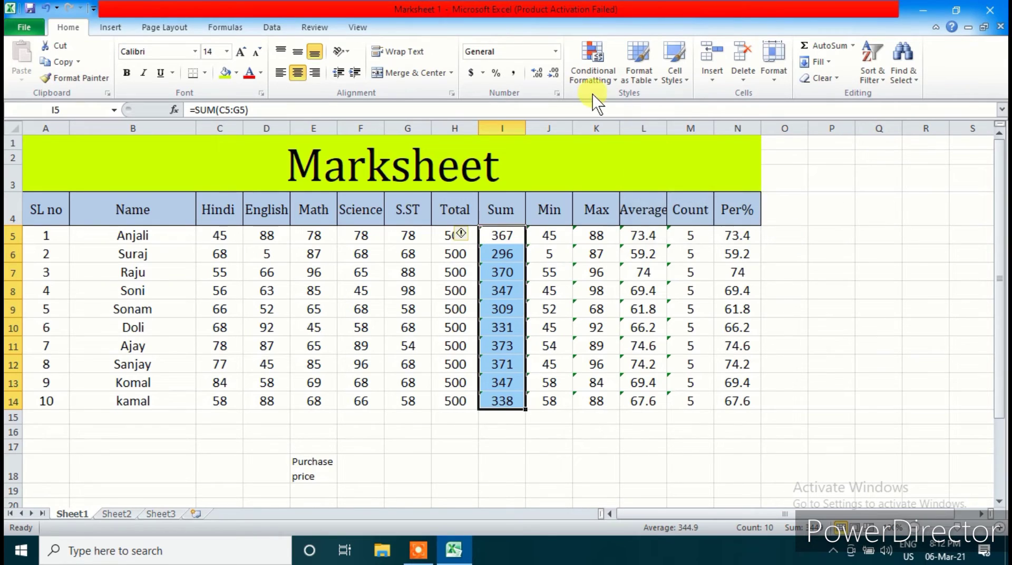
- Preview the Above Average rule on the Sum cells with Light Red Fill with Dark Red Text, without applying it
left_click(591, 72)
mouse_move(667, 137)
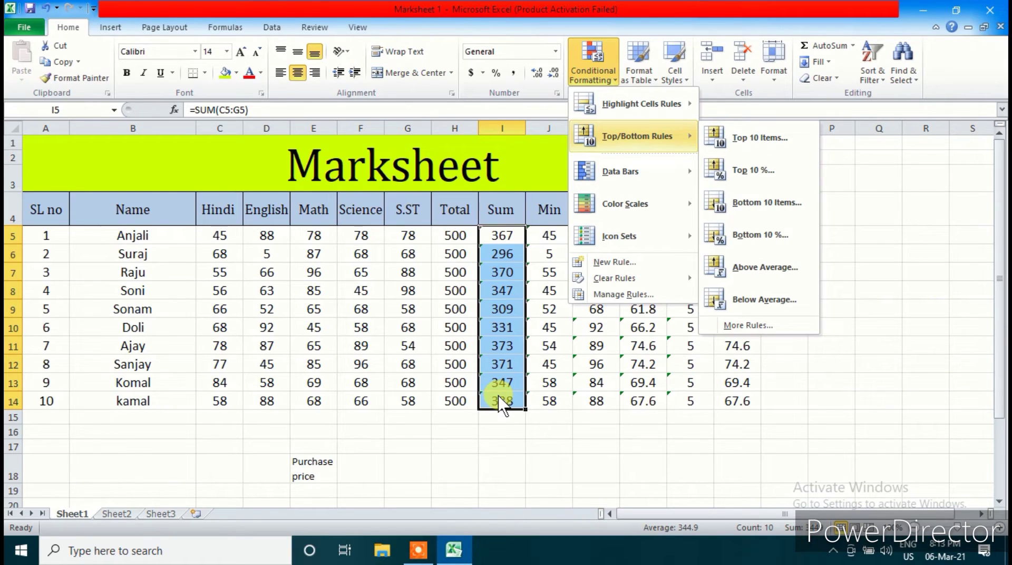
left_click(736, 275)
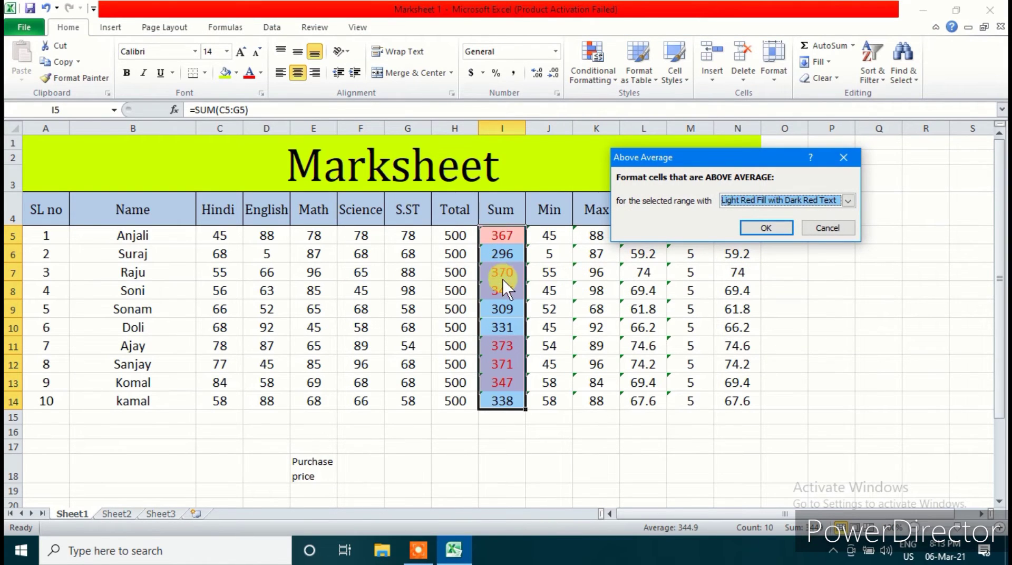
left_click(818, 231)
- Total the Sum column in cell I16 with the formula =sum(I5:I14)
left_click(492, 431)
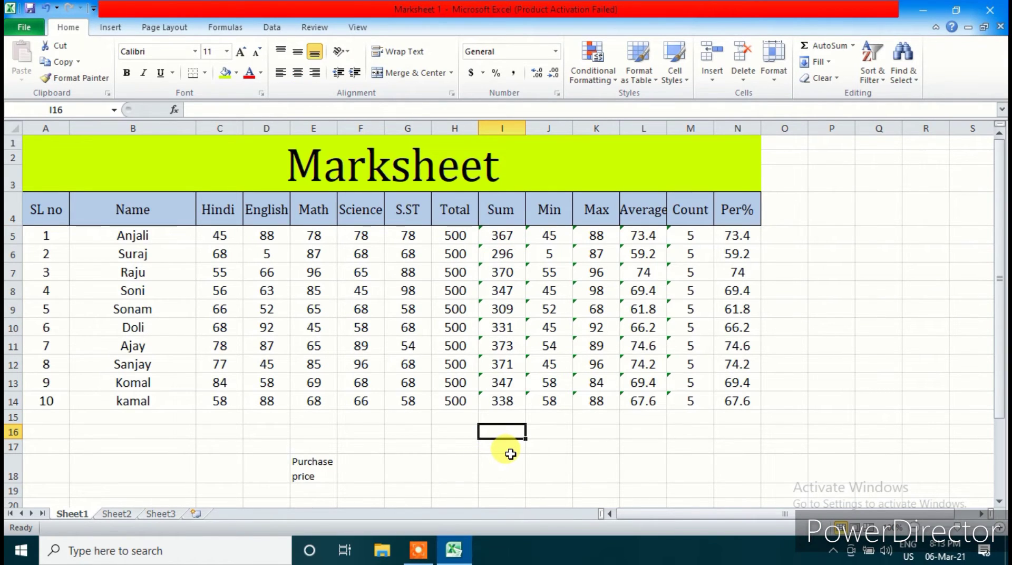
type("=su")
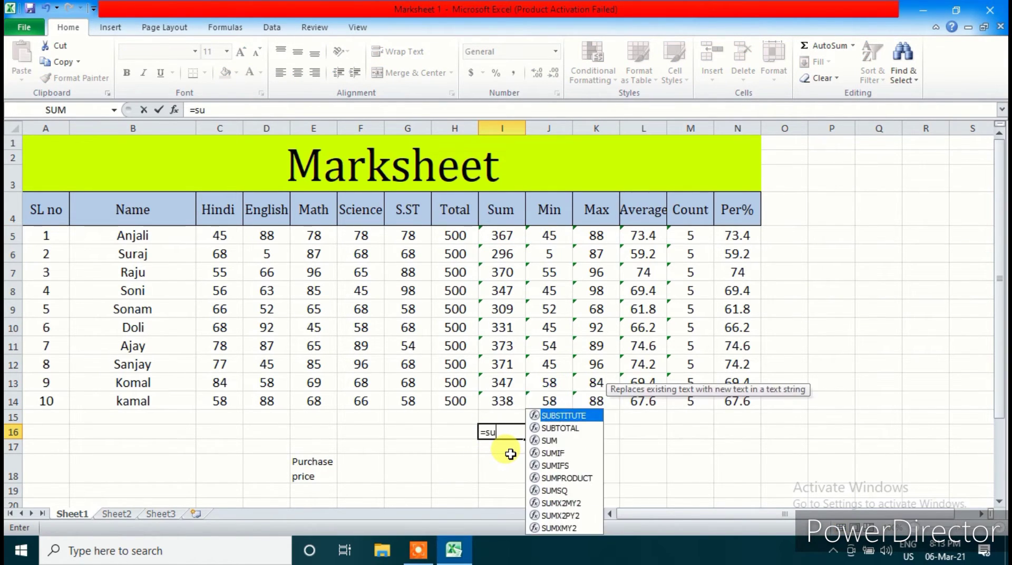
type("m(")
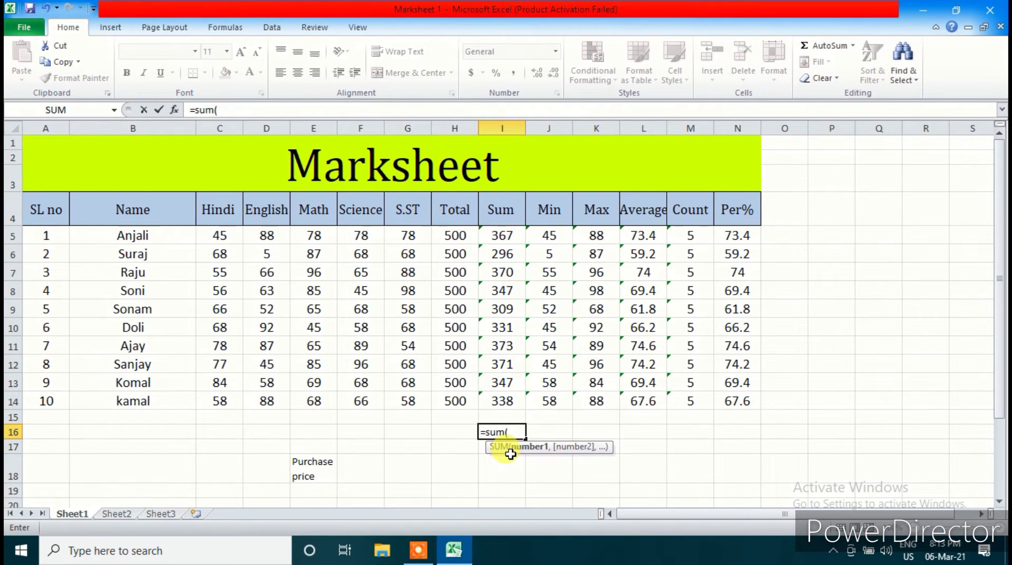
left_click_drag(508, 235, 517, 399)
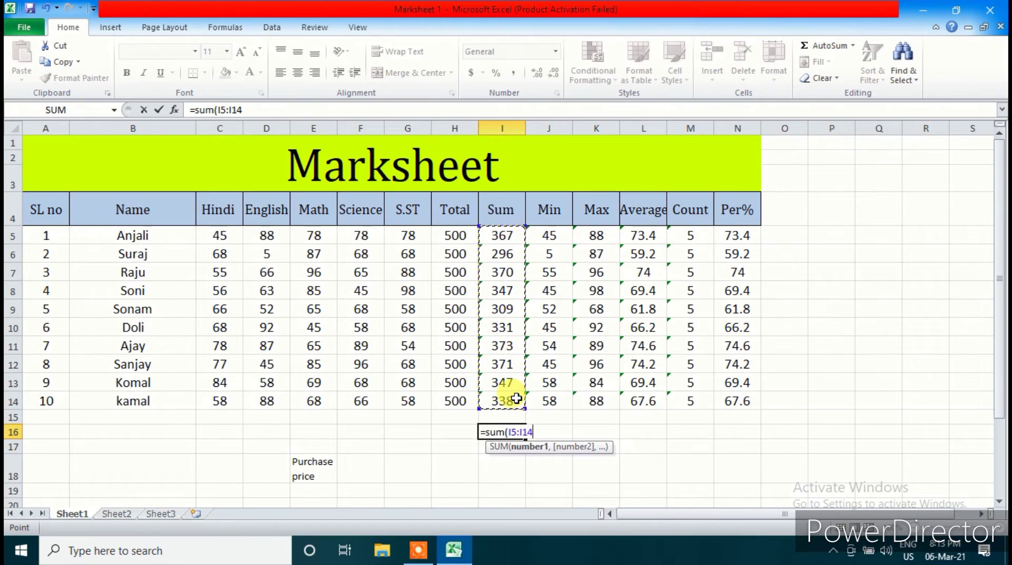
type(")")
key("Return")
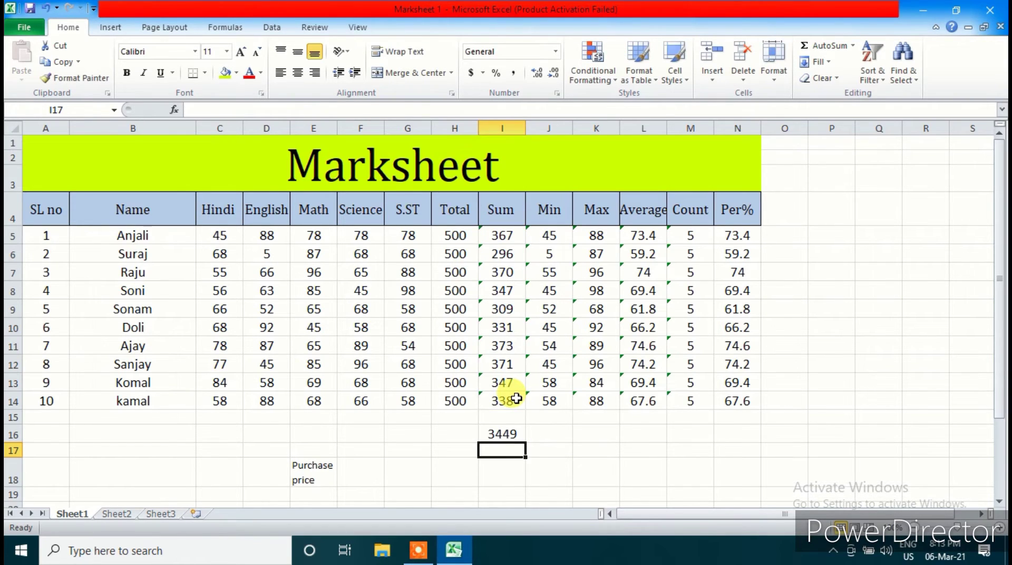
left_click(502, 440)
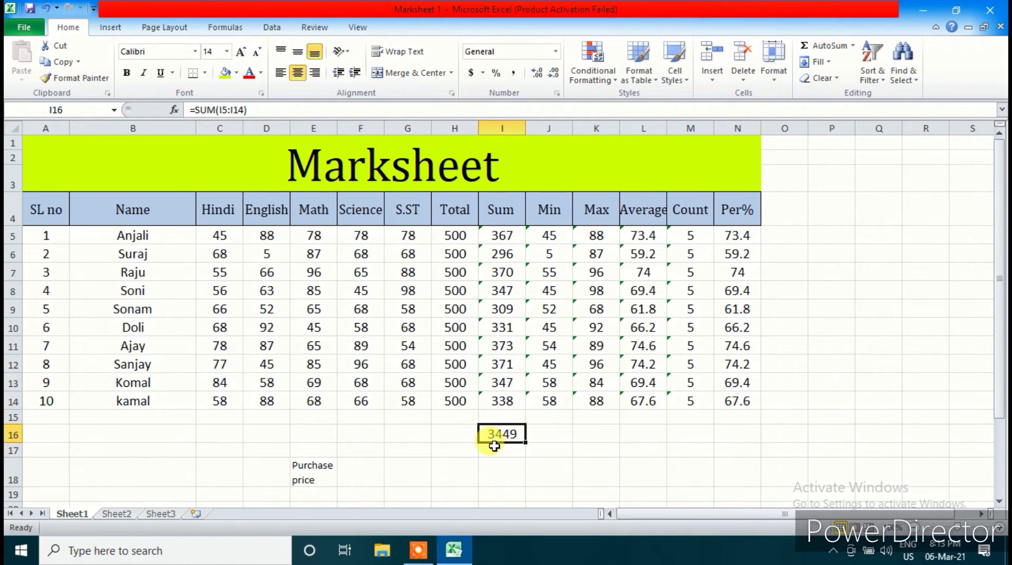
- Calculate the average of the Sum column in cell I17 with the formula =I16/10
left_click(502, 455)
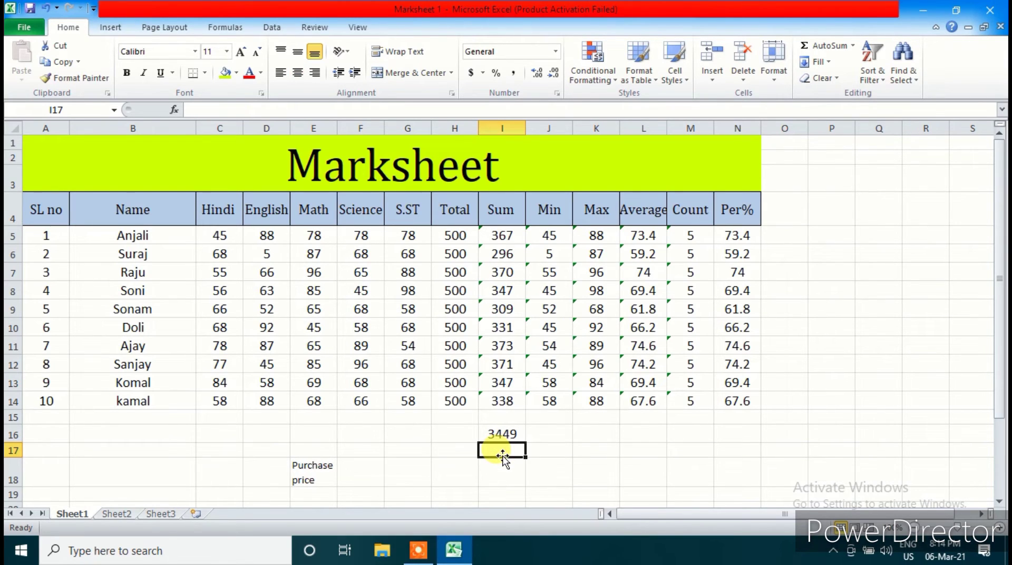
type("=")
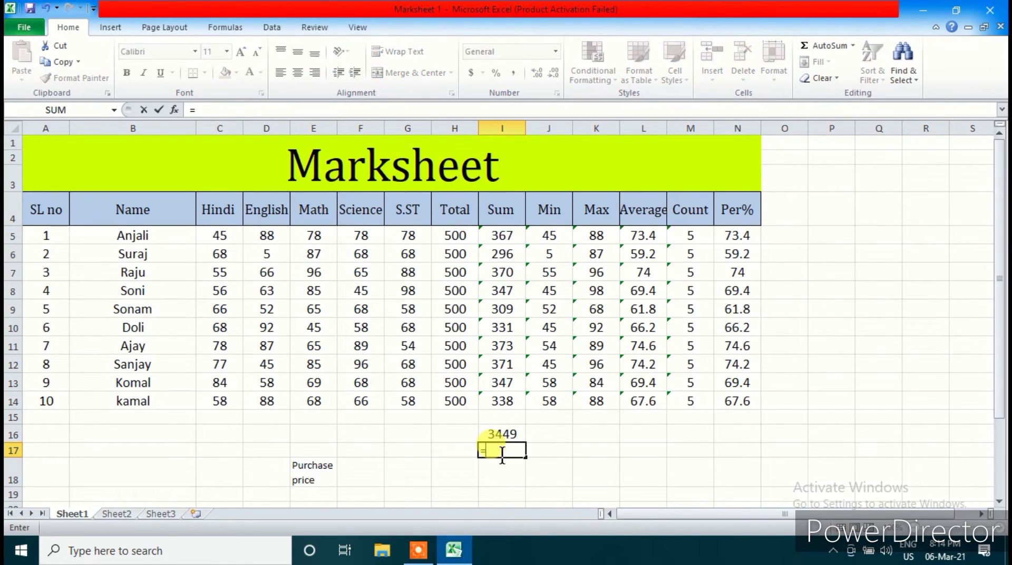
left_click(504, 434)
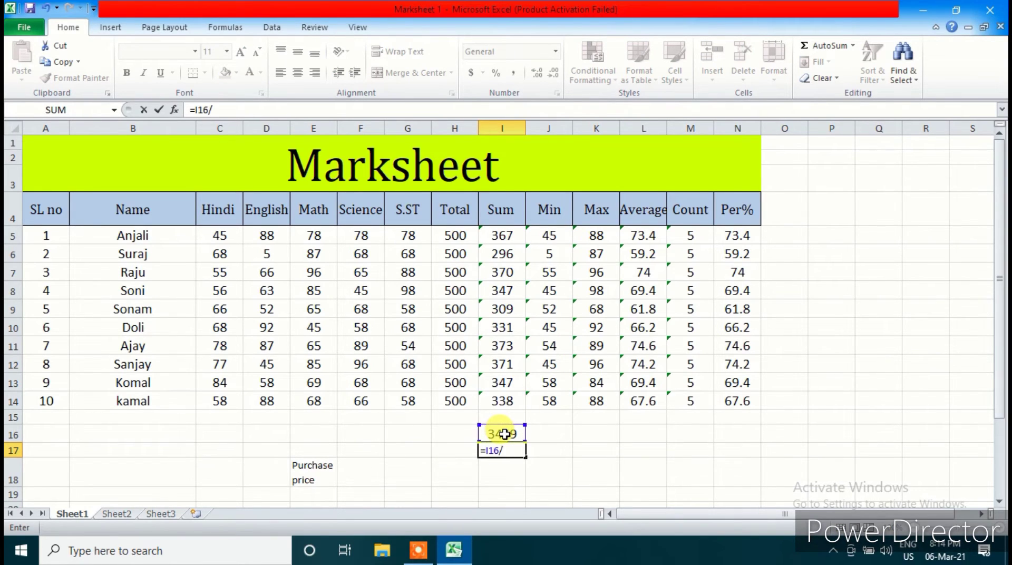
type("/10")
key("Return")
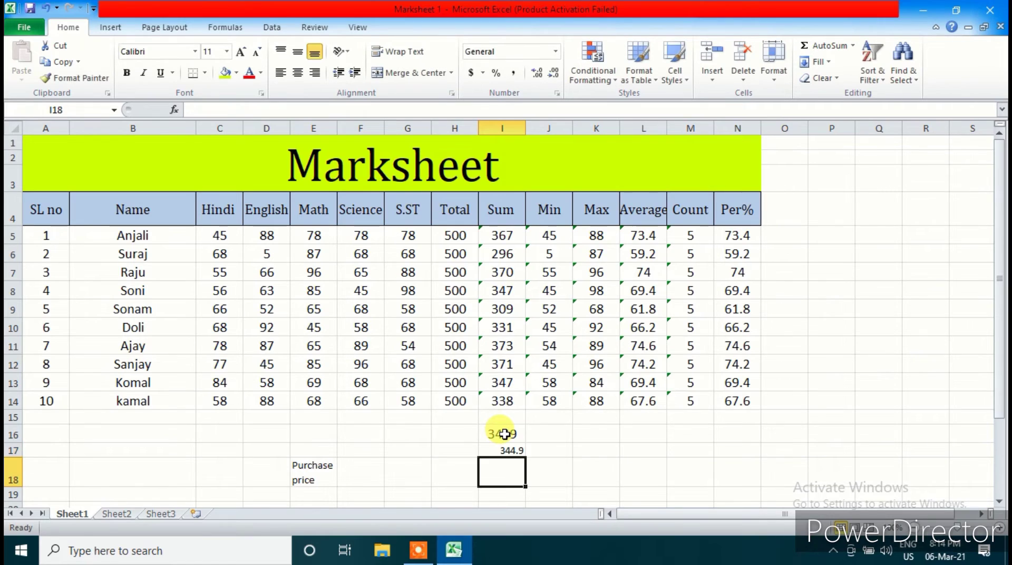
left_click(511, 451)
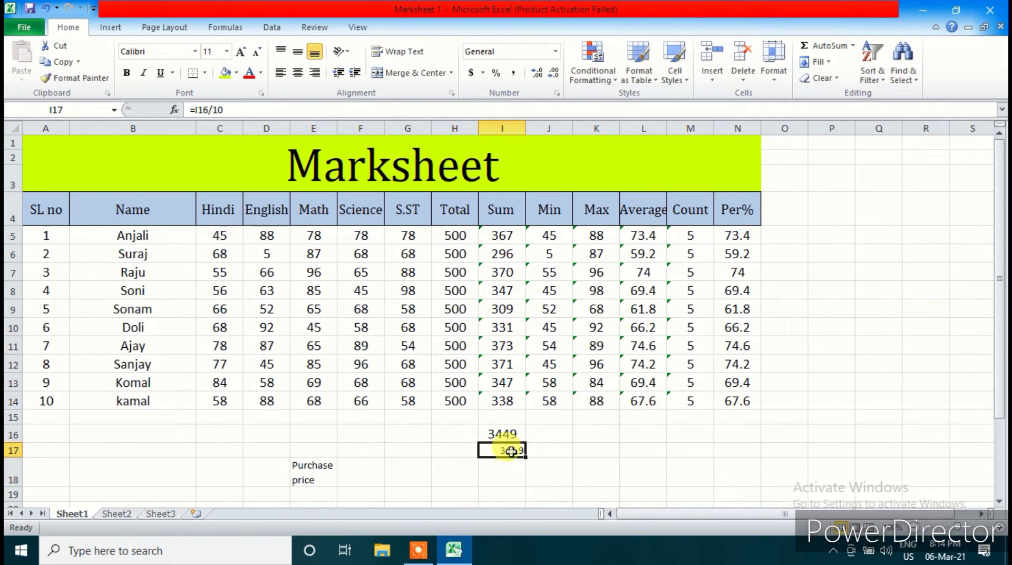
- Select Sum cells I5:I14 and preview the Above Average rule again to compare against the average in I17, without applying it
left_click_drag(501, 236, 508, 400)
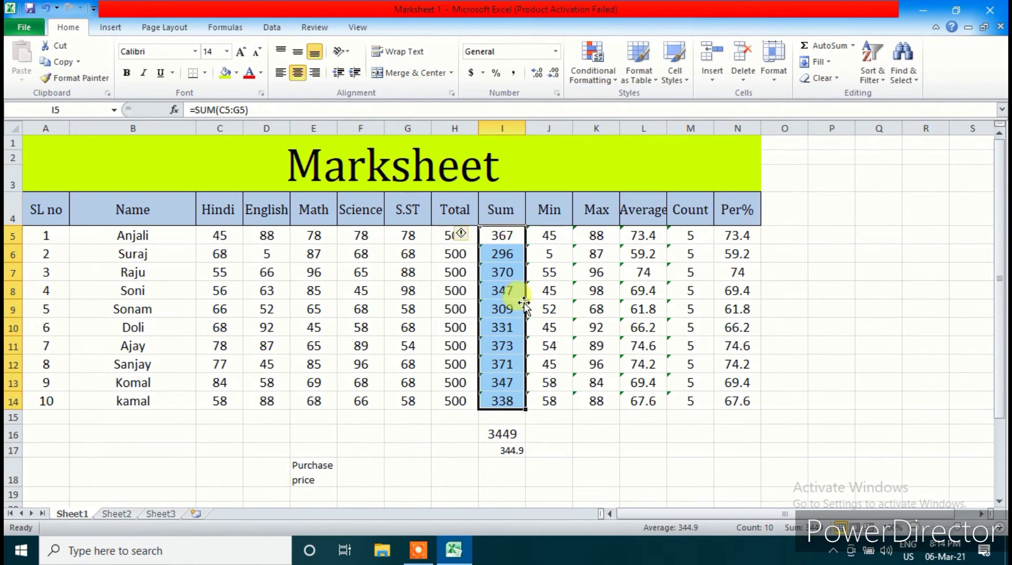
left_click(602, 96)
mouse_move(606, 112)
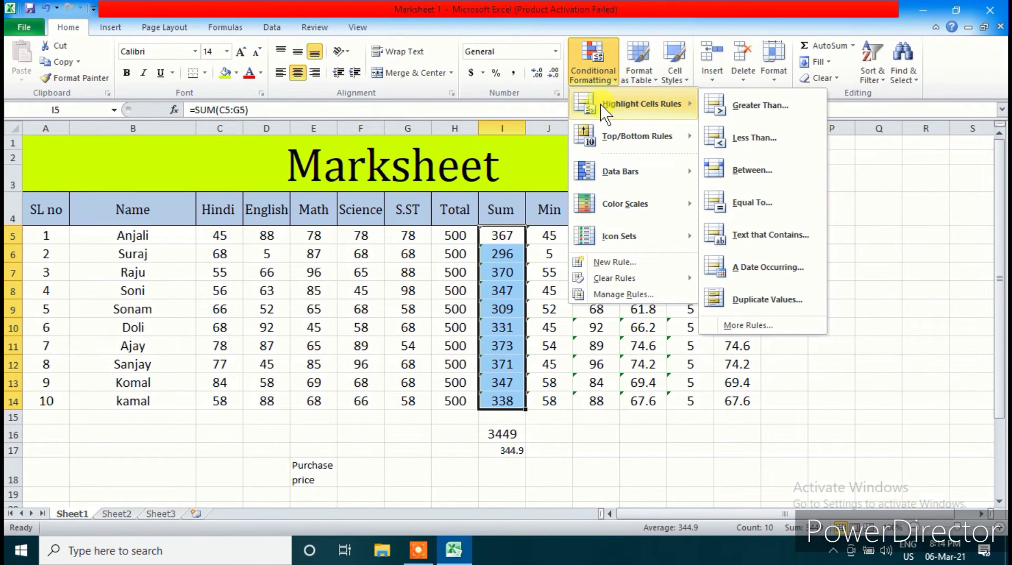
mouse_move(612, 139)
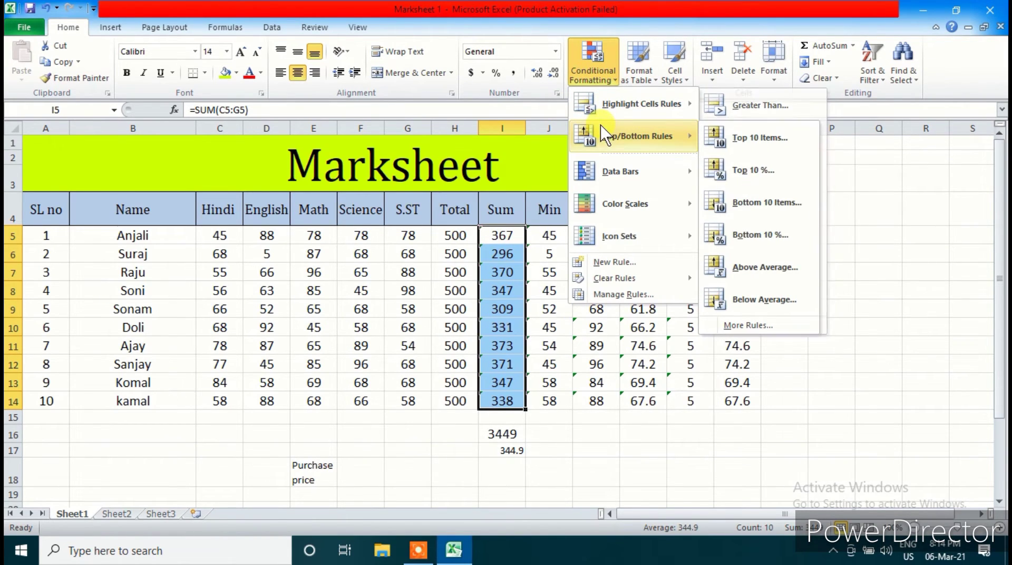
left_click(744, 269)
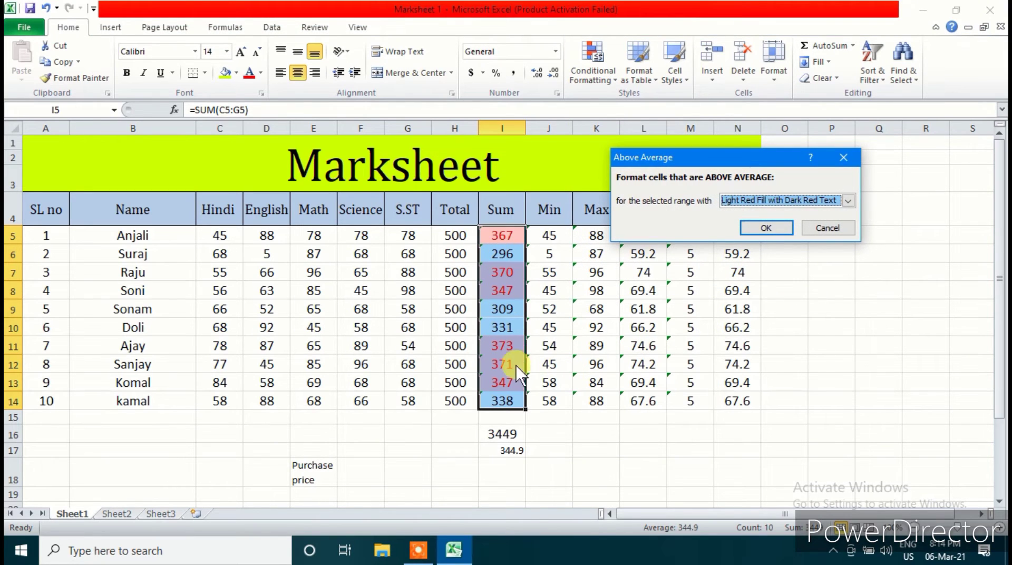
left_click(829, 228)
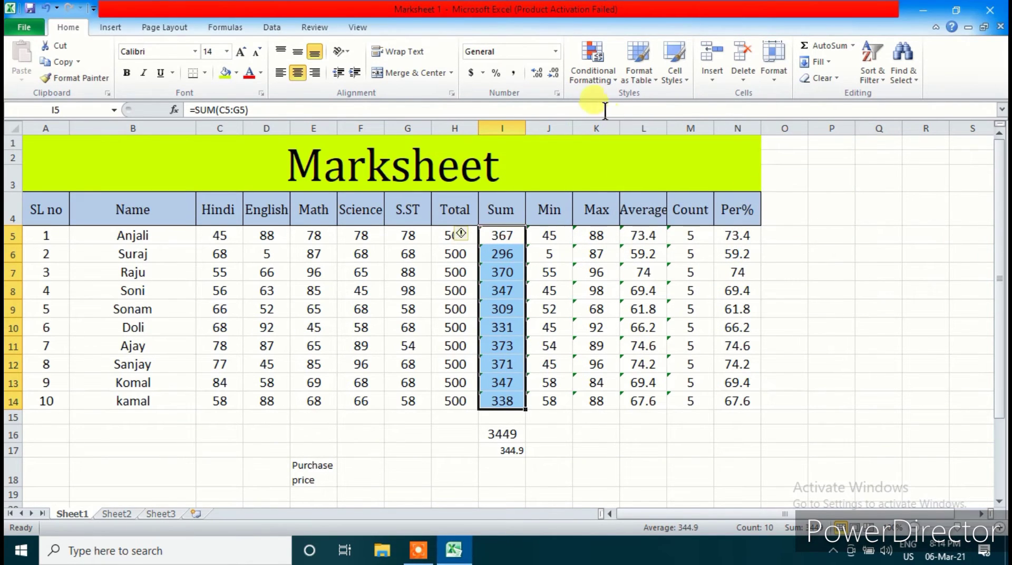
- Preview Data Bars gradient fills and Icon Sets such as 4 Ratings on the Sum cells, without applying any
left_click(594, 58)
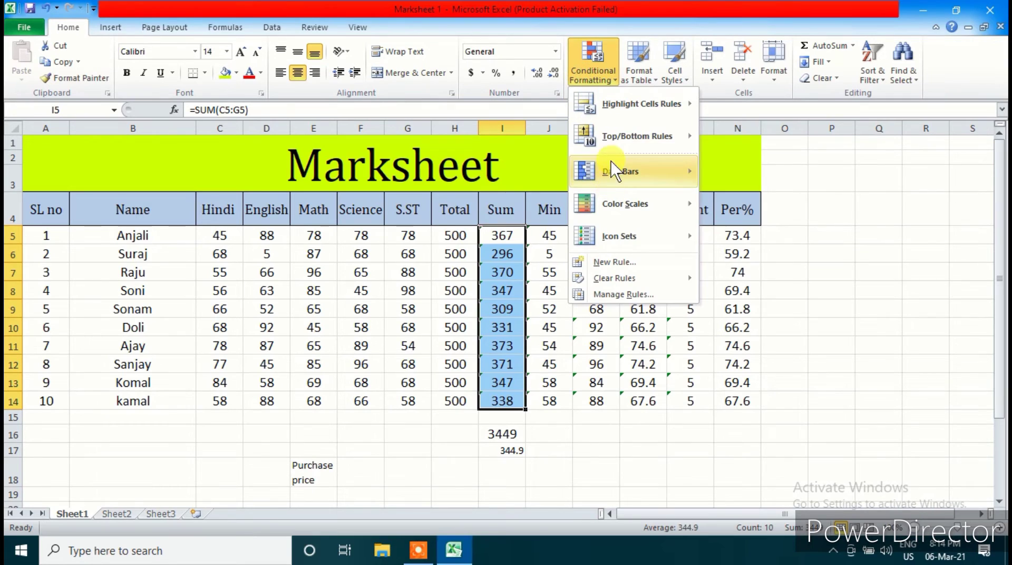
mouse_move(614, 142)
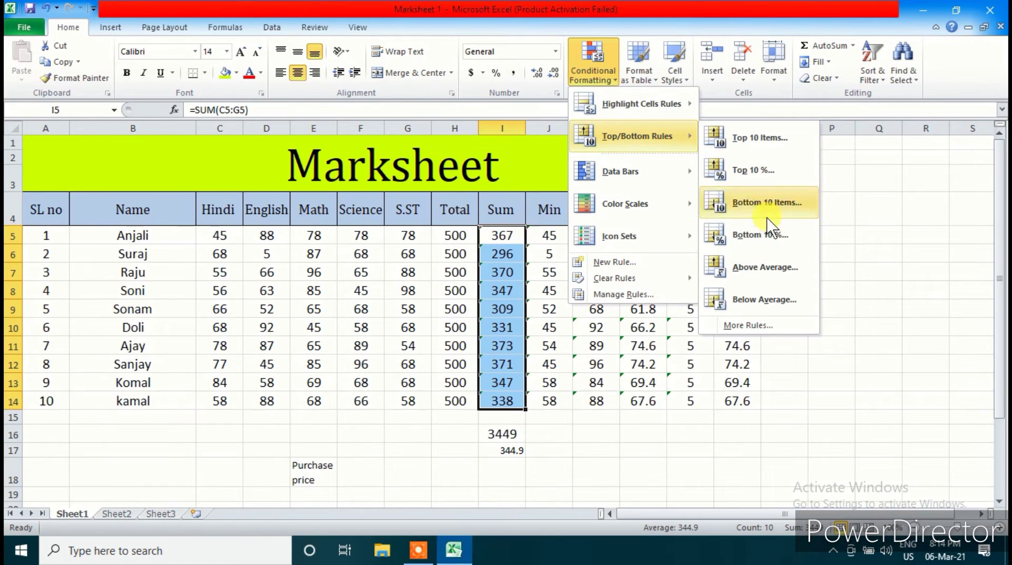
mouse_move(681, 172)
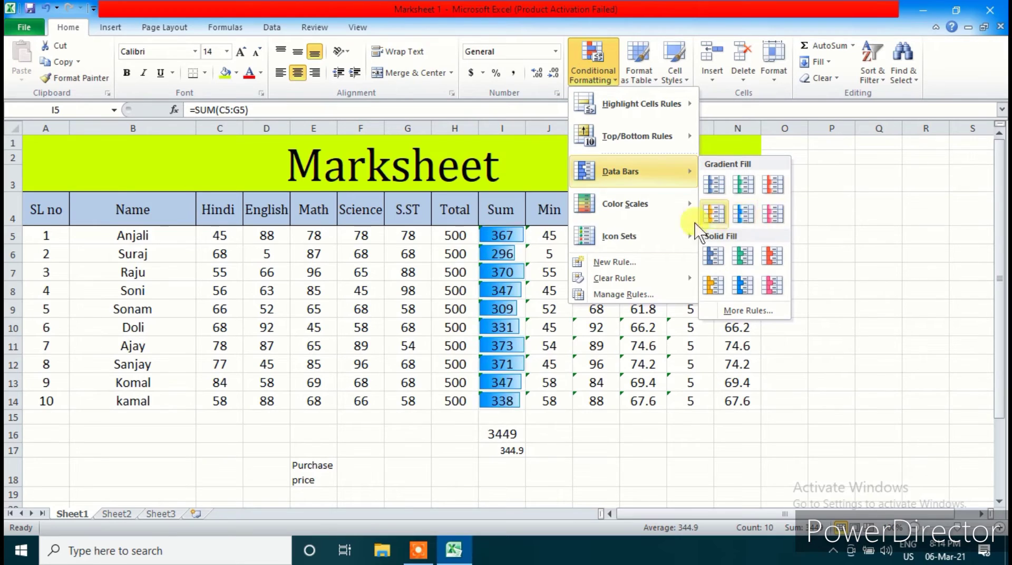
mouse_move(622, 237)
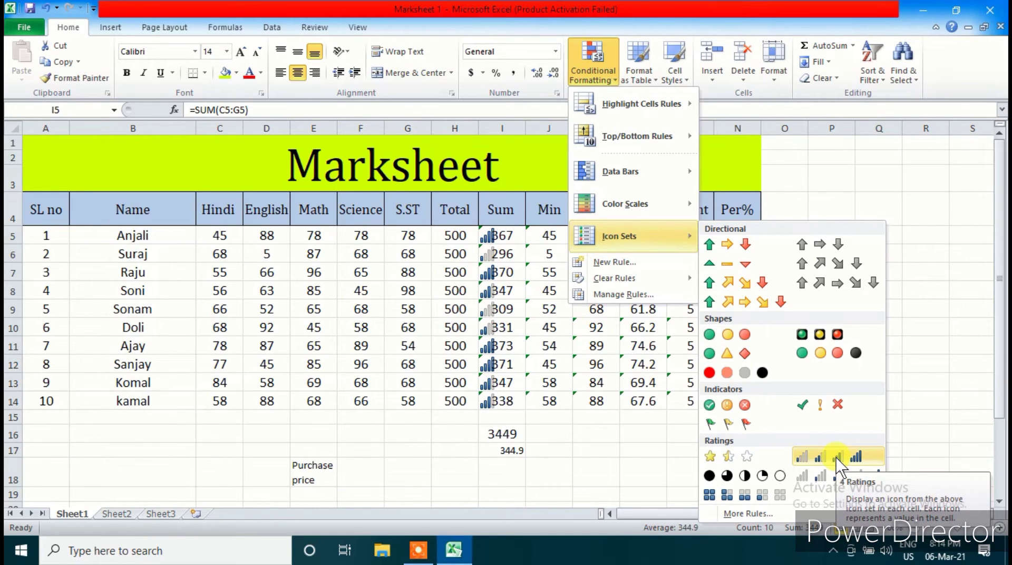
left_click(601, 448)
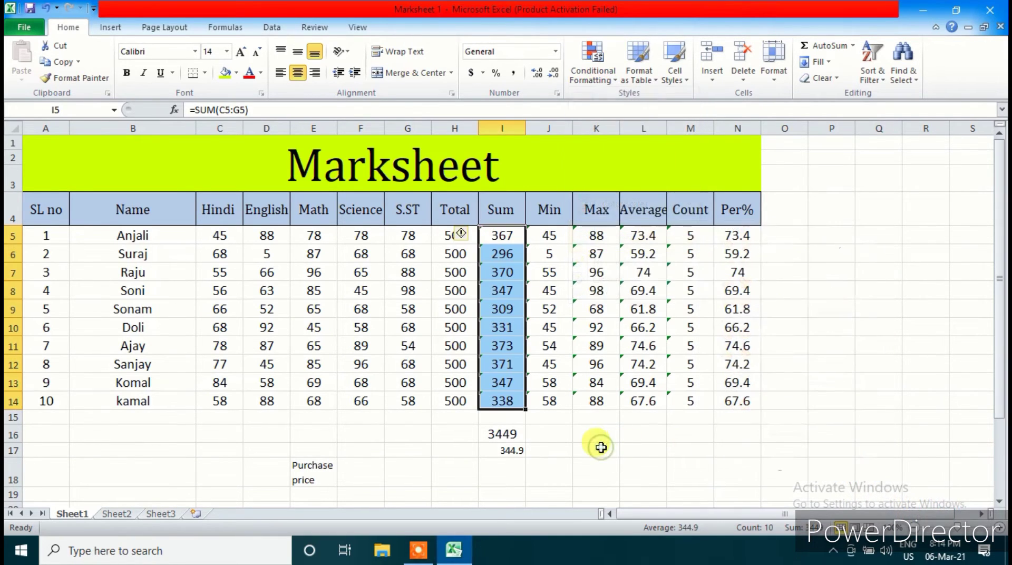
- Try a 2-Color Scale rule on Sum cells I5:I14 with white for the lowest value and yellow-green for the highest, and undo it
left_click(578, 86)
mouse_move(597, 179)
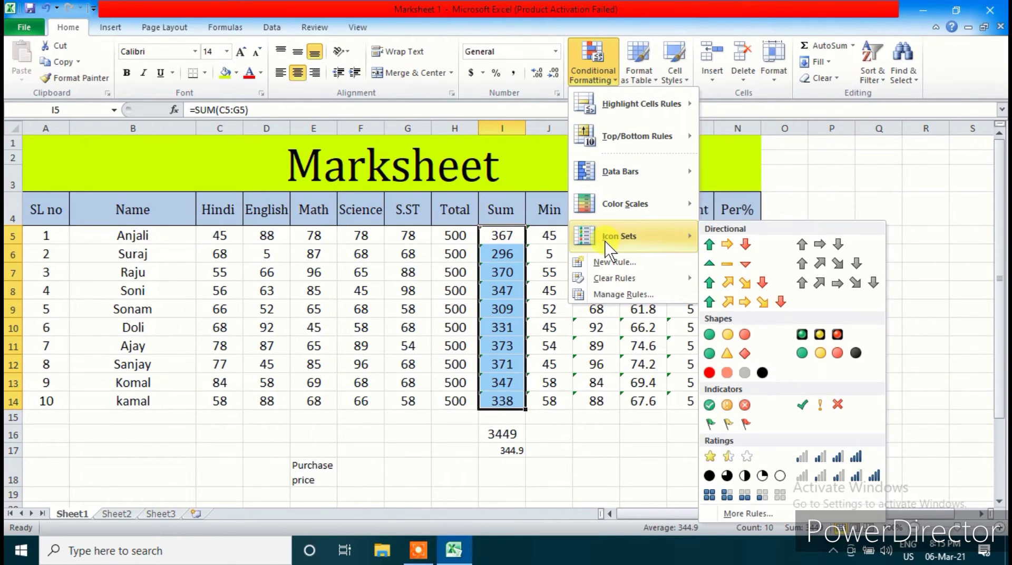
left_click(613, 262)
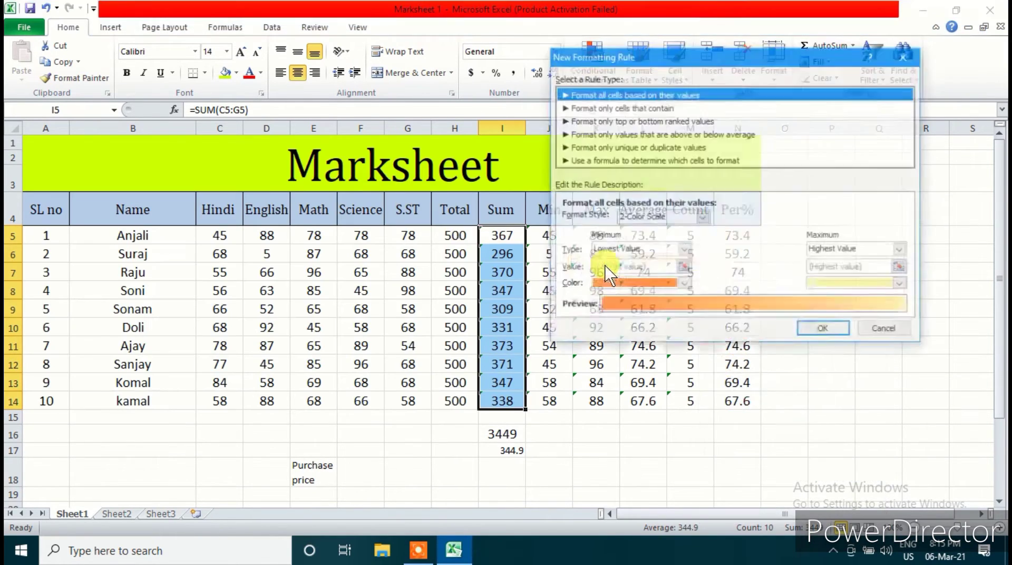
left_click(684, 286)
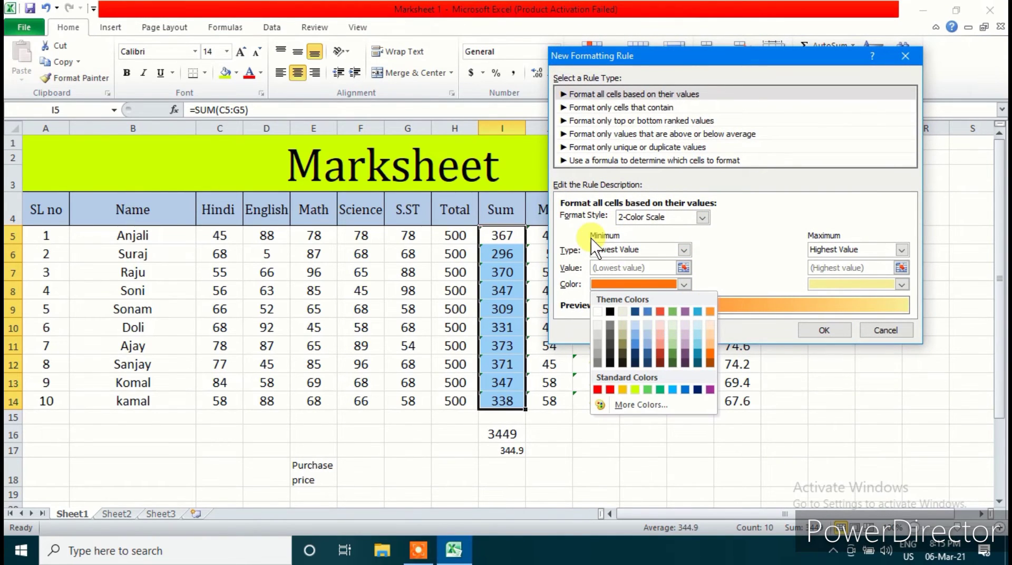
left_click(597, 312)
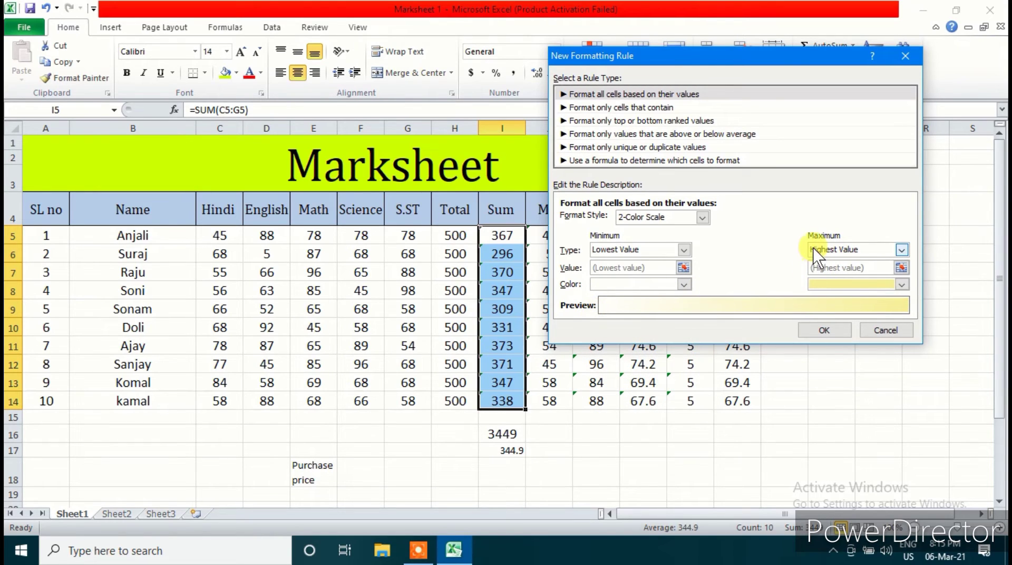
left_click(902, 285)
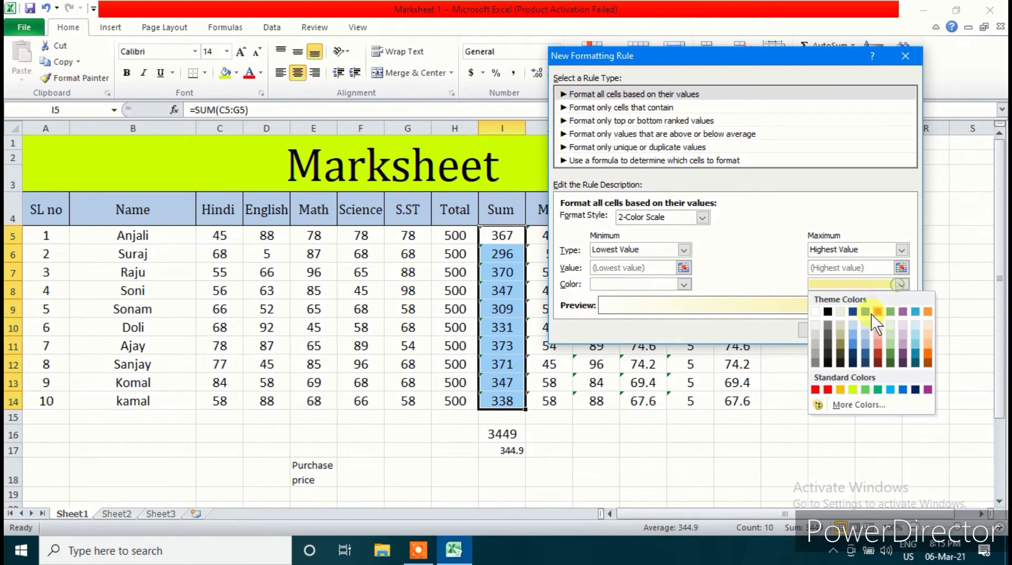
left_click(854, 391)
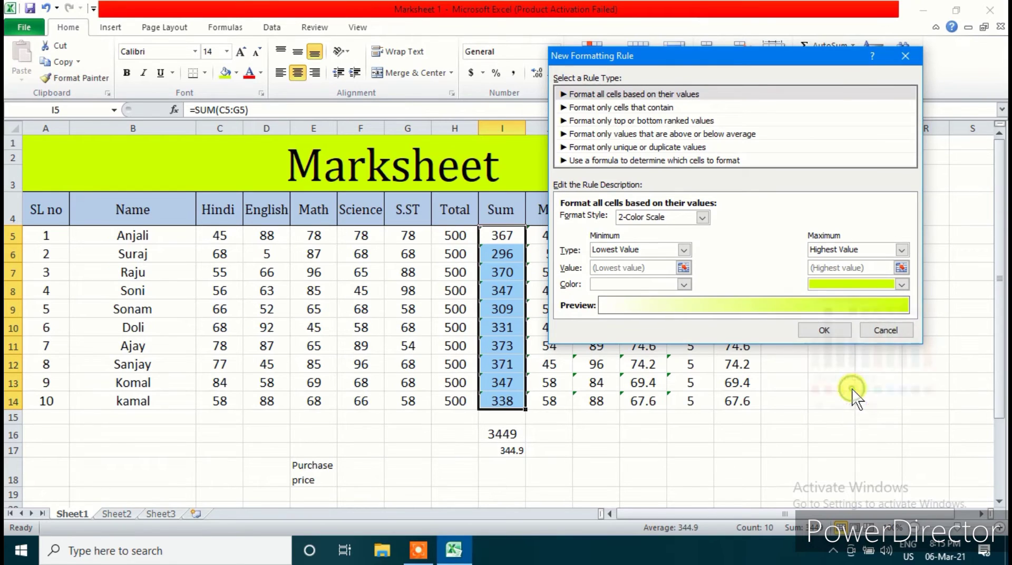
left_click(825, 330)
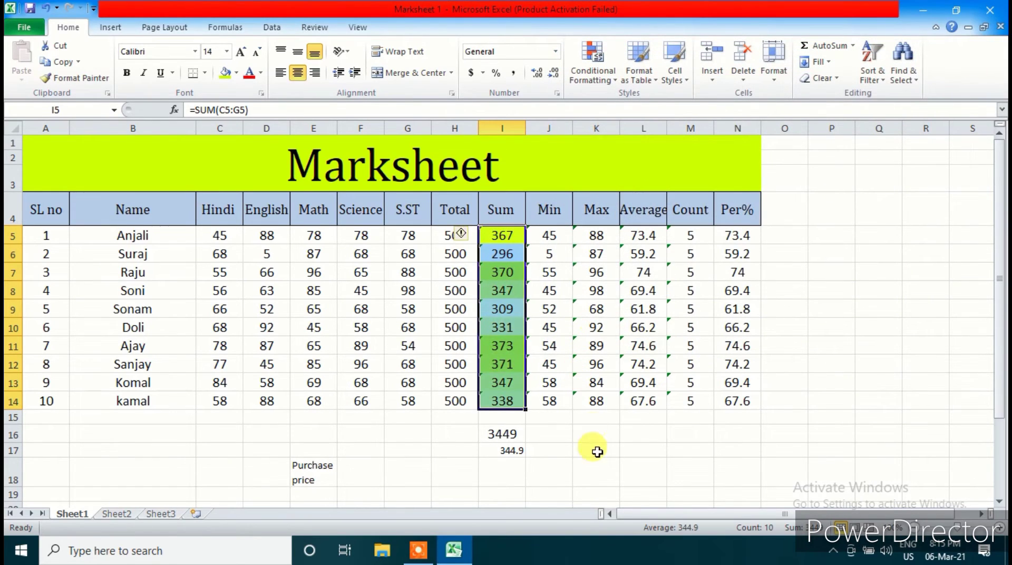
left_click(595, 449)
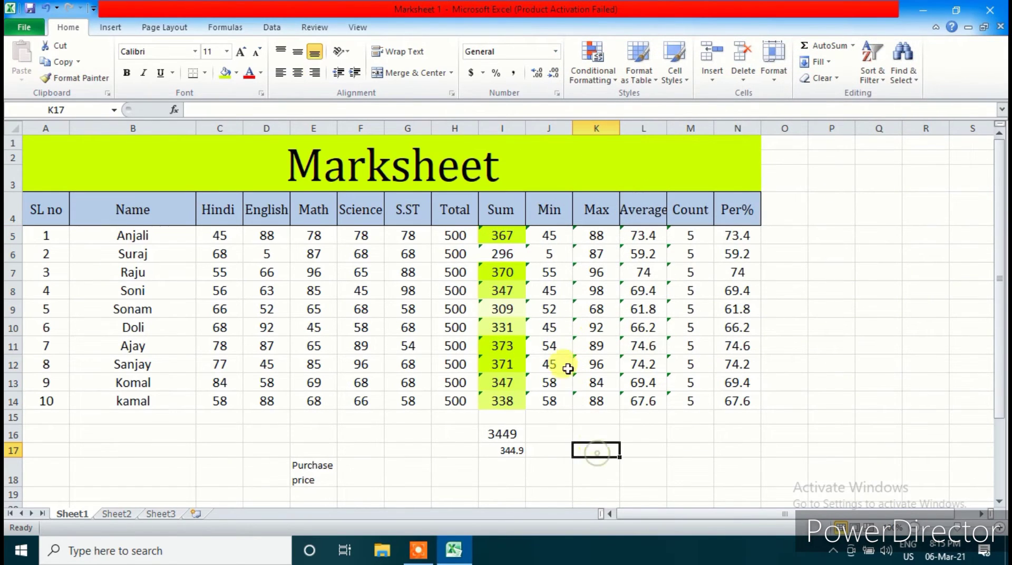
left_click(500, 230)
key("ctrl+shift+Down")
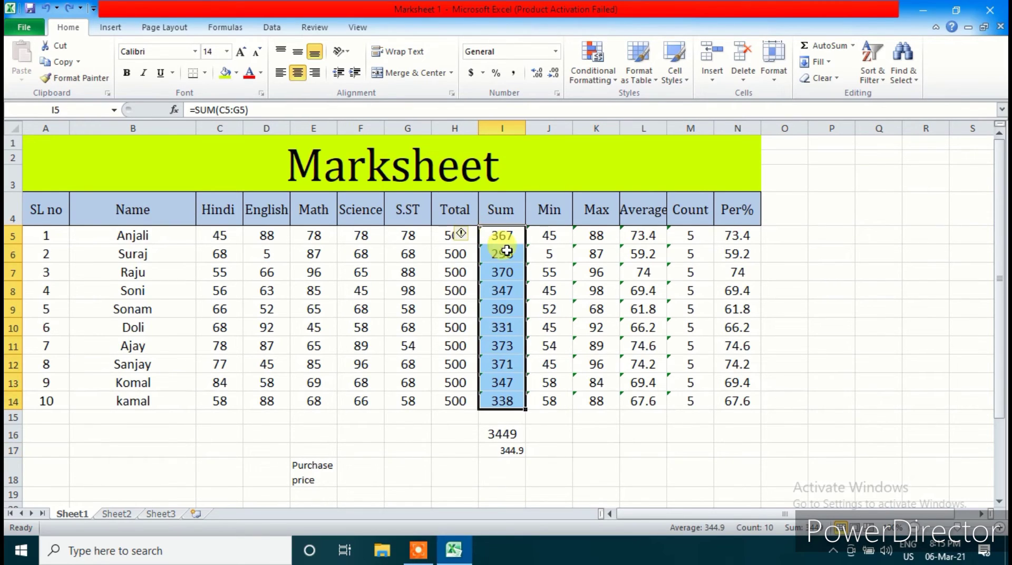
- View the Clear Rules options for the selected Sum cells without applying any
left_click(591, 77)
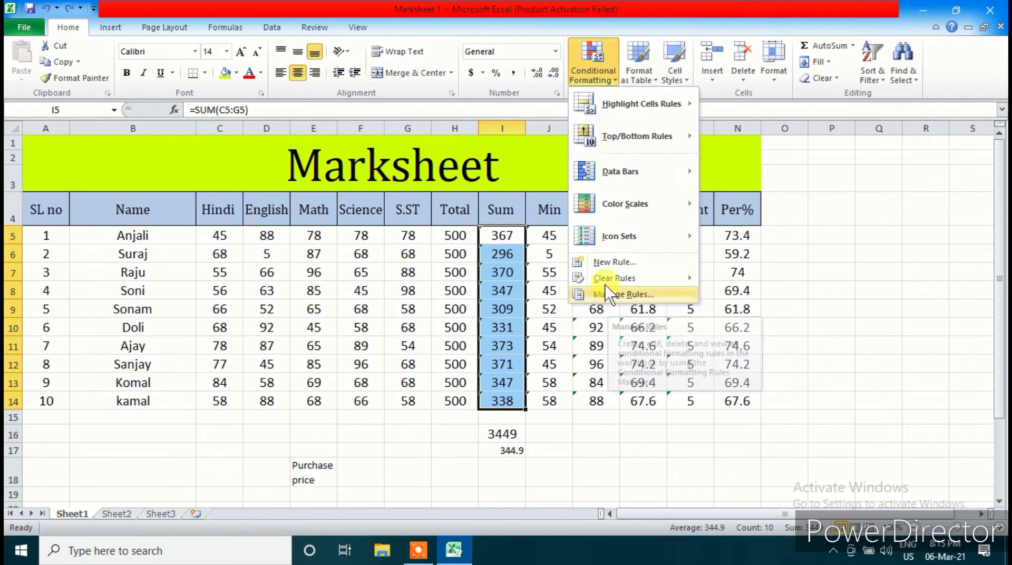
mouse_move(606, 285)
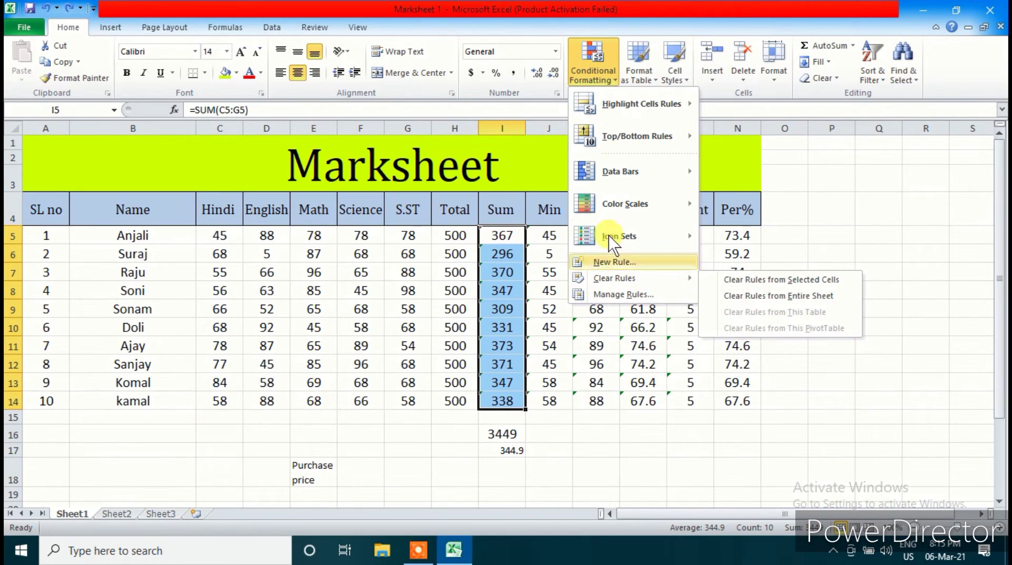
left_click(383, 464)
- Delete the contents of cells D16:J18 below the marksheet
left_click(294, 436)
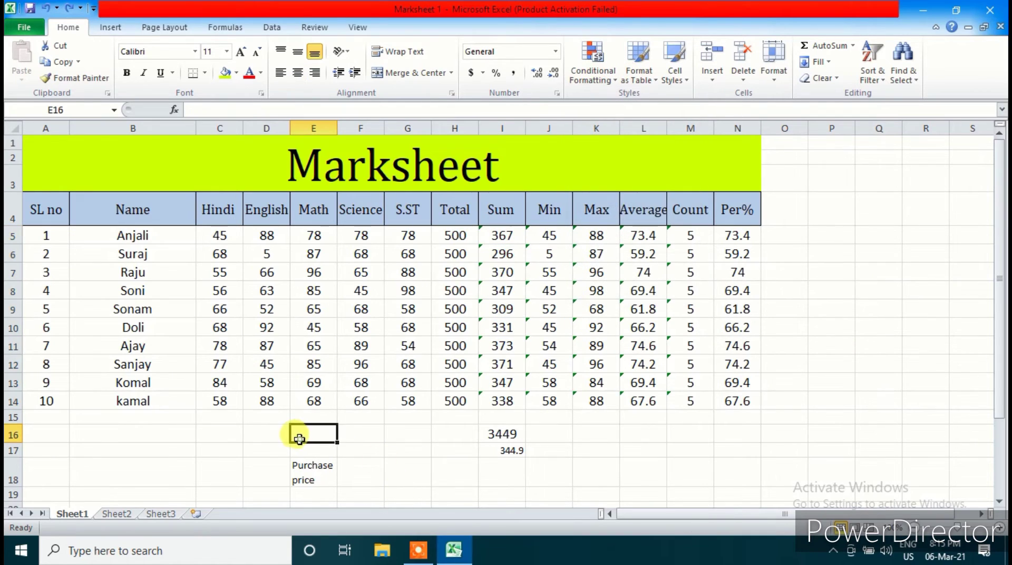
left_click_drag(260, 425, 533, 485)
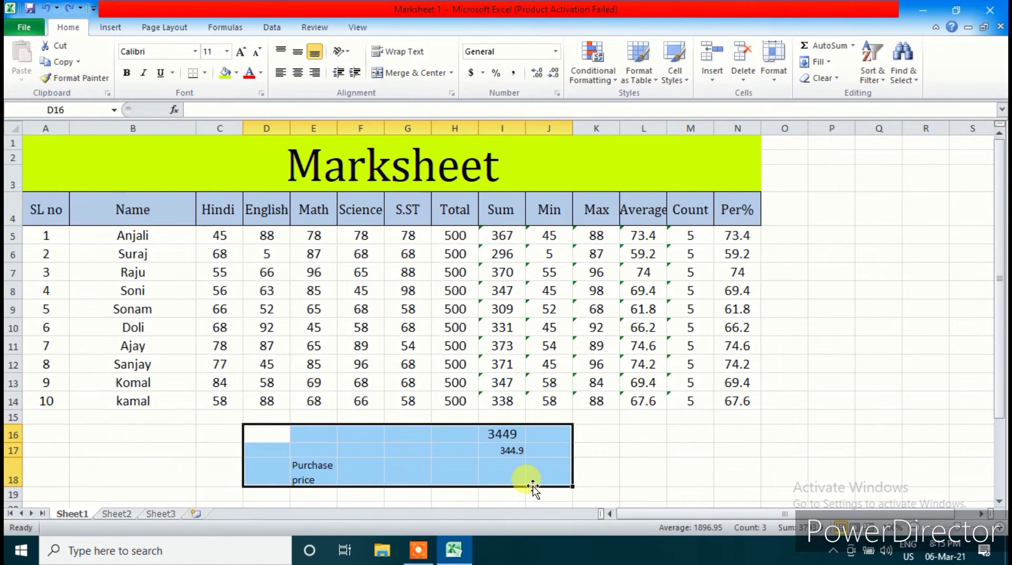
key("Delete")
left_click(443, 454)
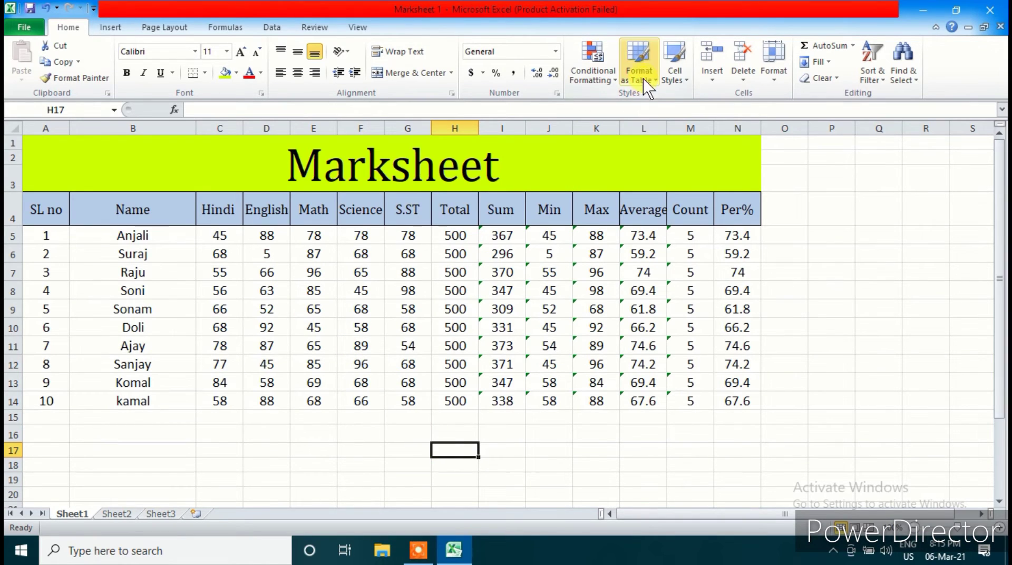
- Review the calculated values in the Sum, Min, Max, Average, Count and Per% columns one column at a time
left_click(490, 234)
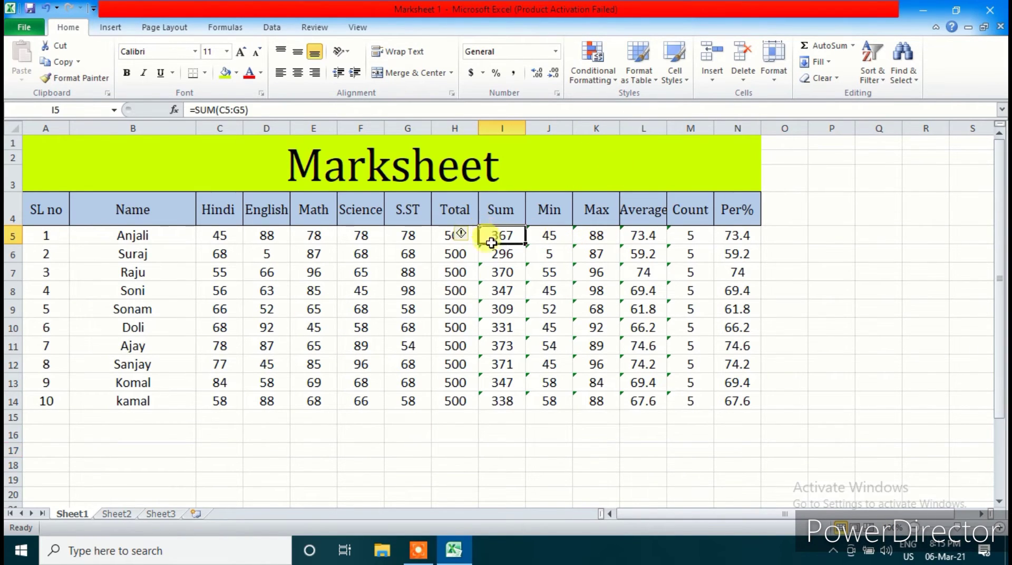
left_click_drag(492, 243, 504, 402)
left_click_drag(538, 240, 551, 401)
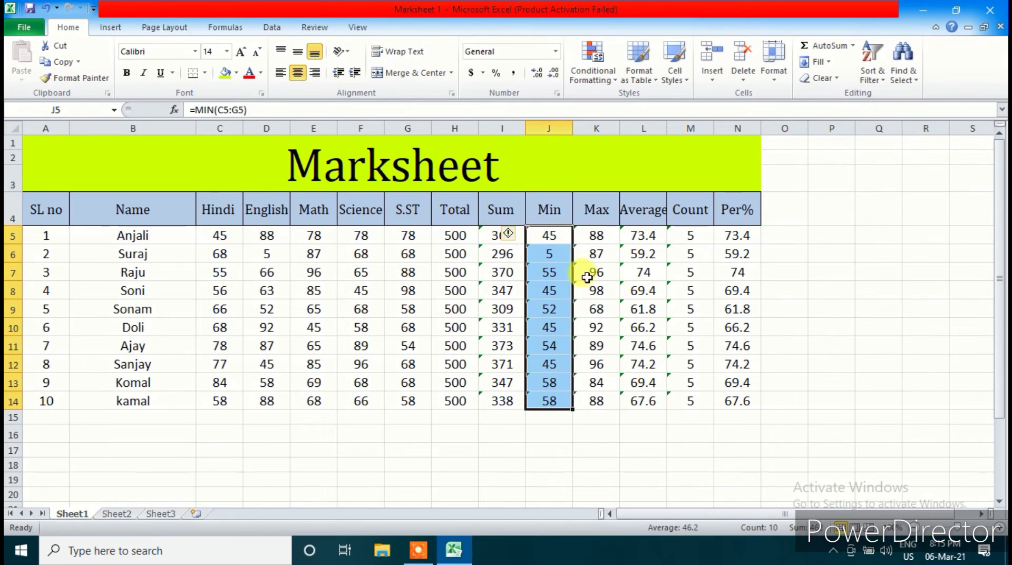
left_click_drag(601, 233, 615, 425)
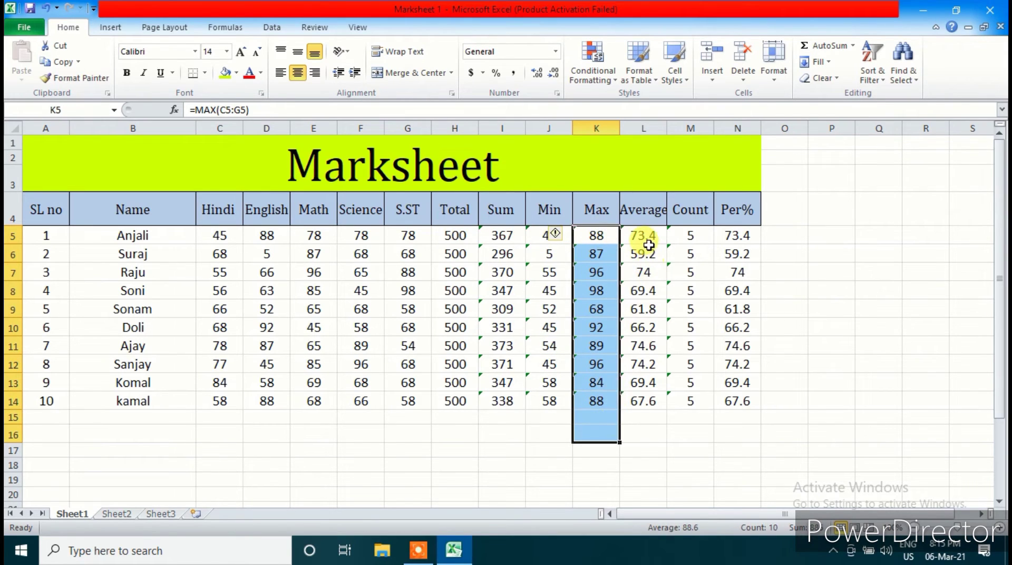
left_click_drag(648, 245, 648, 423)
left_click_drag(694, 237, 694, 384)
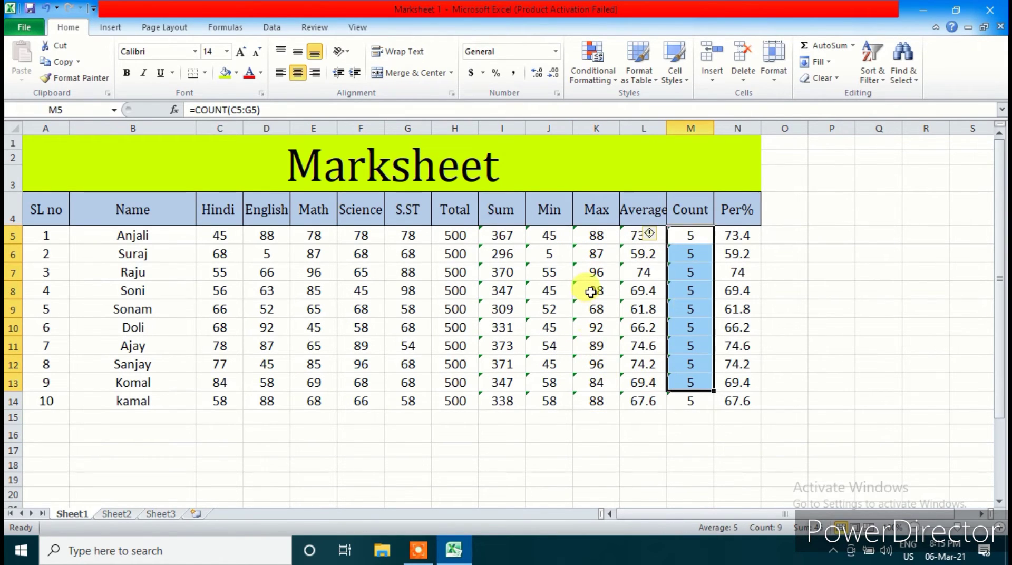
left_click_drag(726, 248, 728, 384)
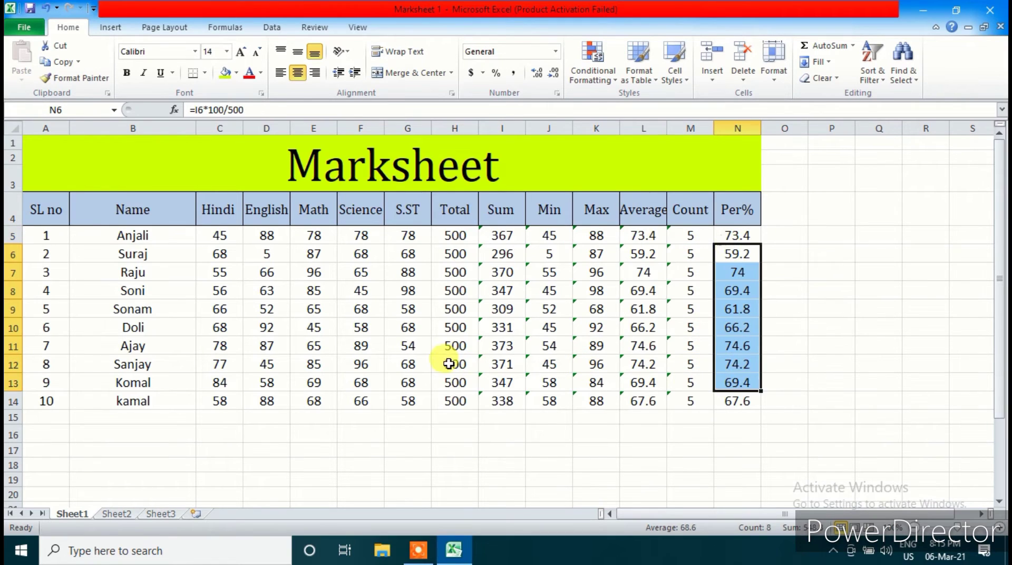
left_click(449, 364)
- Clear the calculated values from the Sum through Per% columns in cells I5:N14
left_click_drag(486, 234, 743, 407)
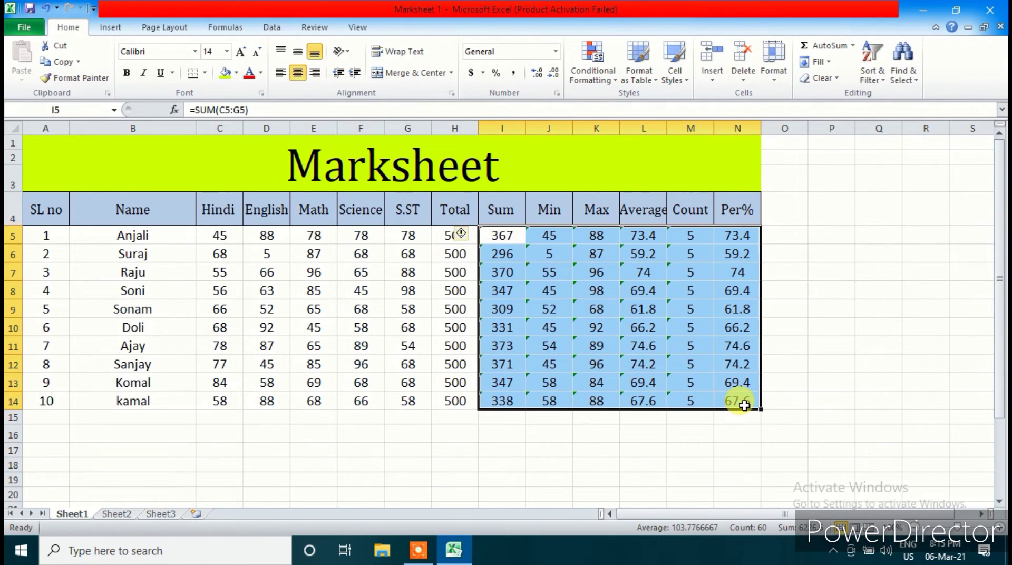
key("Delete")
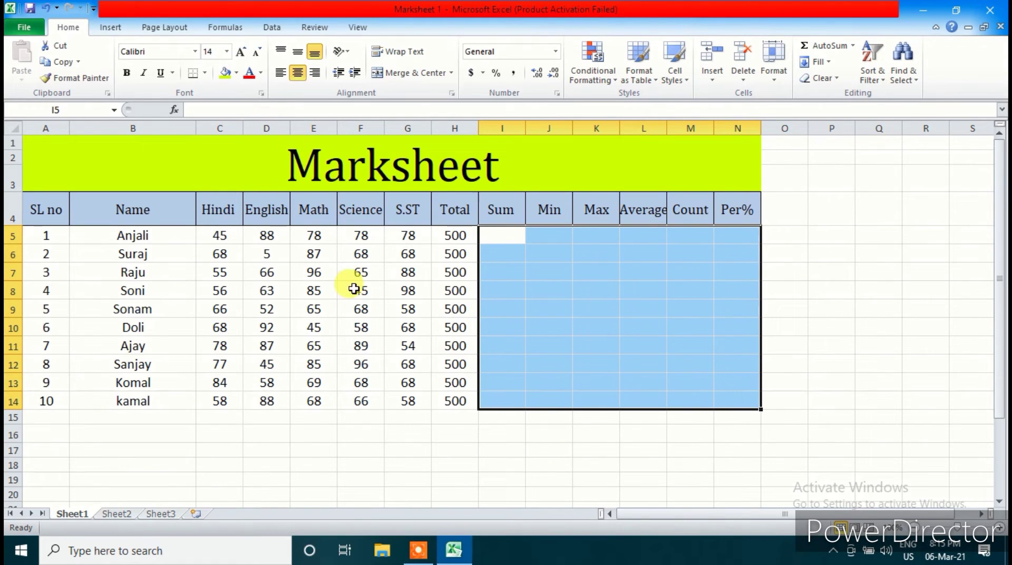
left_click(551, 290)
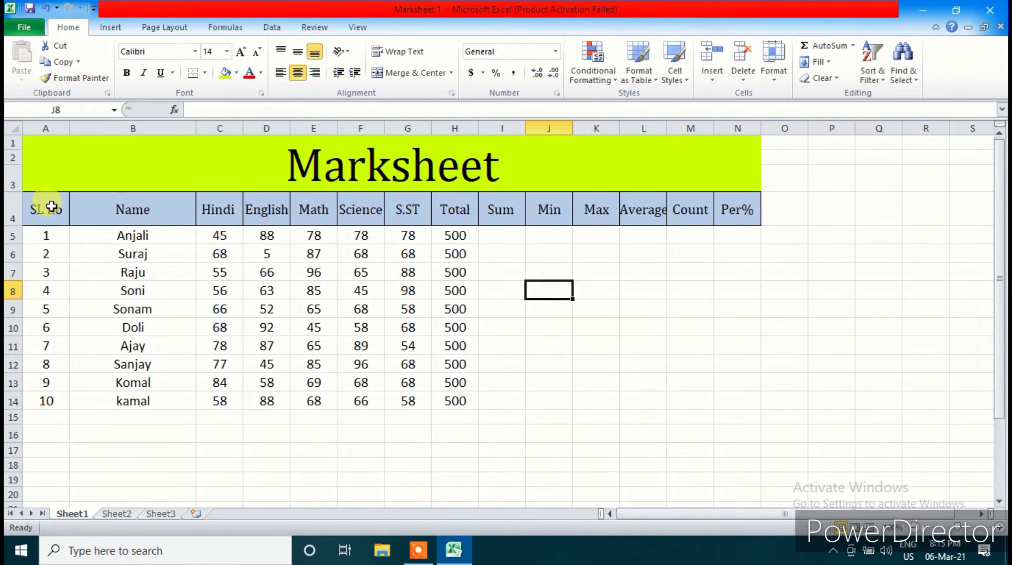
- Format range A4:N14 as a table with headers, using the blue banded style from the Medium group
left_click_drag(51, 207, 725, 404)
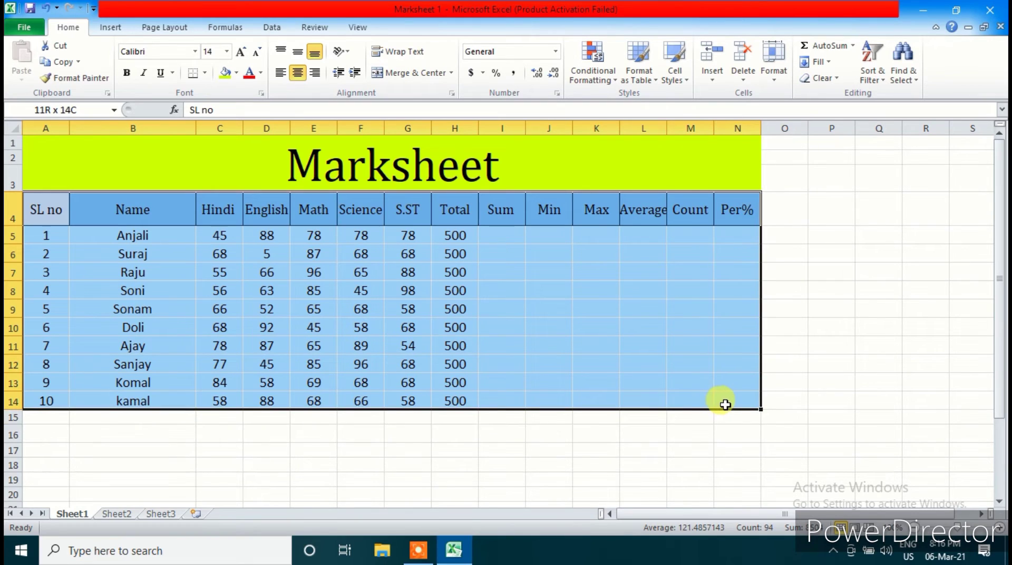
left_click(635, 56)
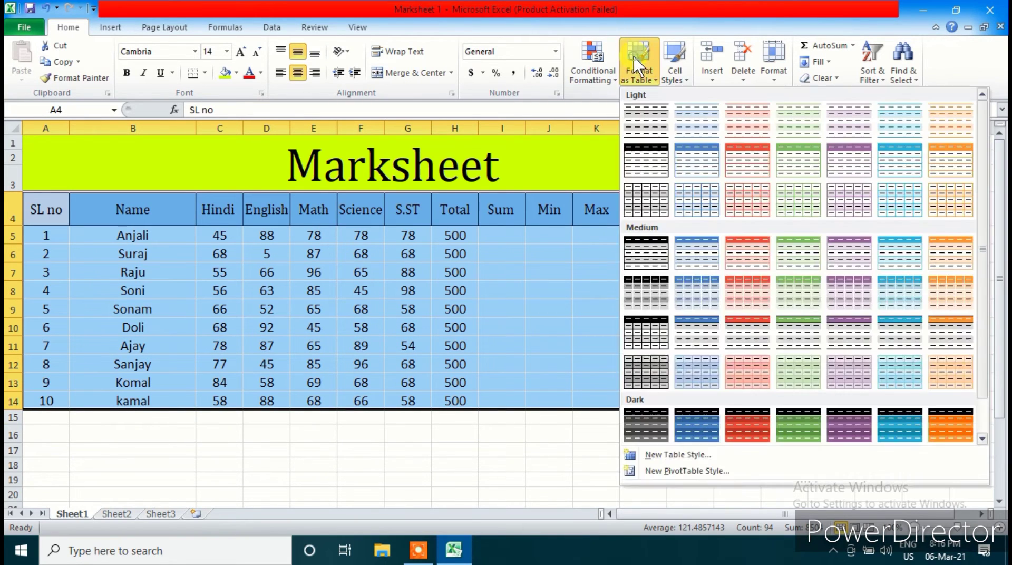
left_click(686, 257)
left_click(719, 226)
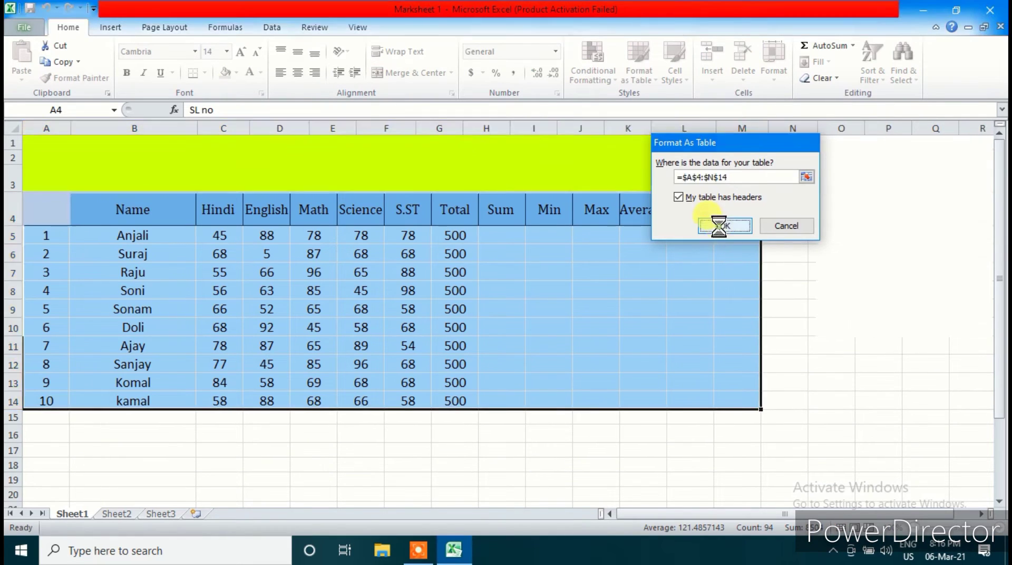
- Fill the Sum column by entering =sum(Table1[@[Hindi ]:[S.ST]]) in cell I5
left_click(526, 233)
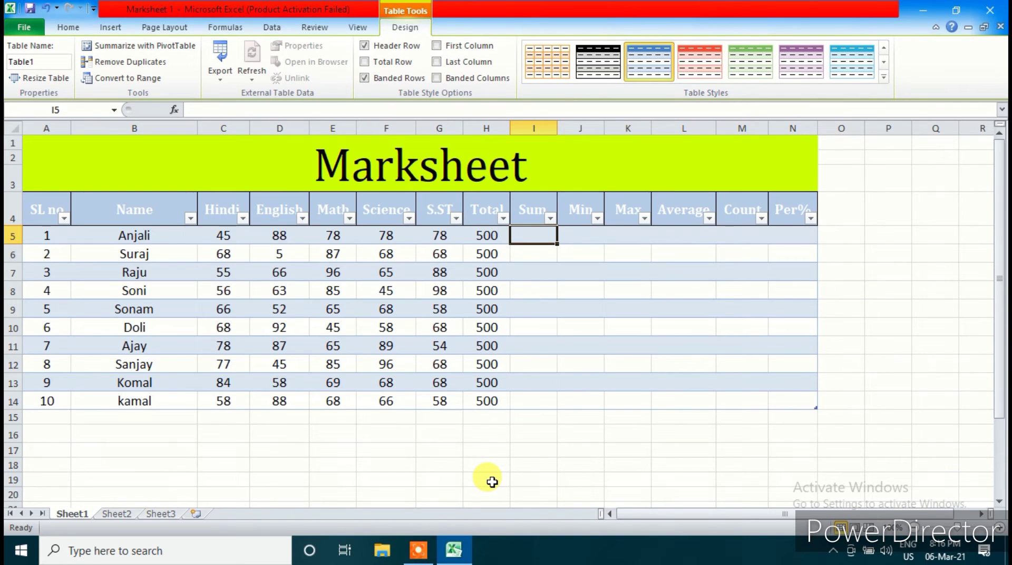
type("=")
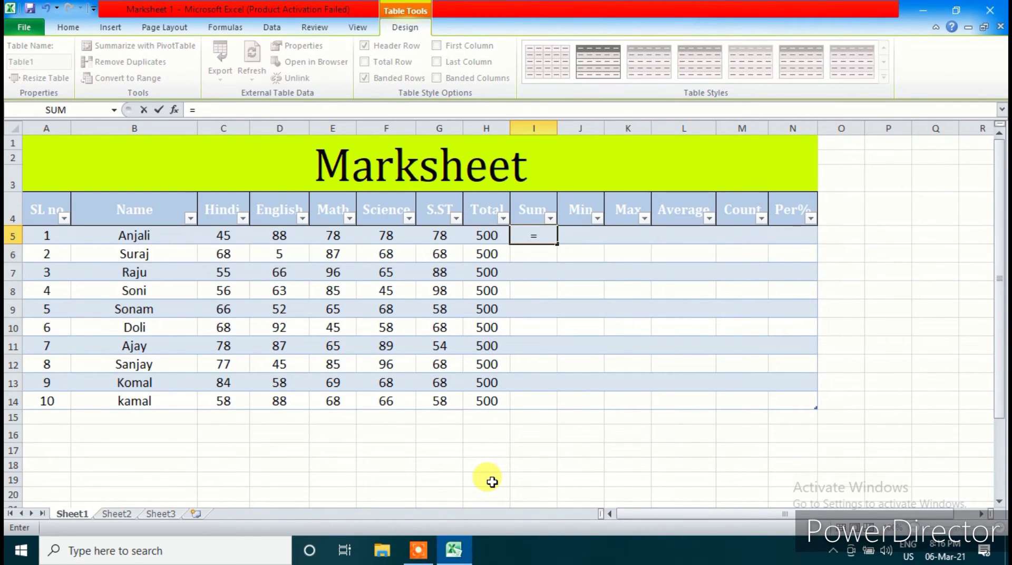
type("sum(")
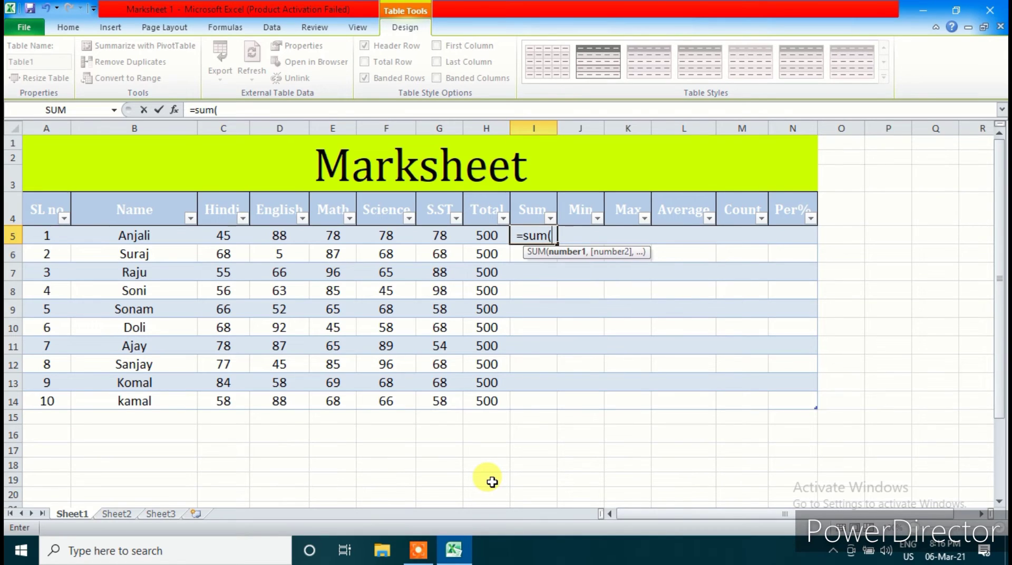
left_click_drag(216, 232, 430, 237)
type(")")
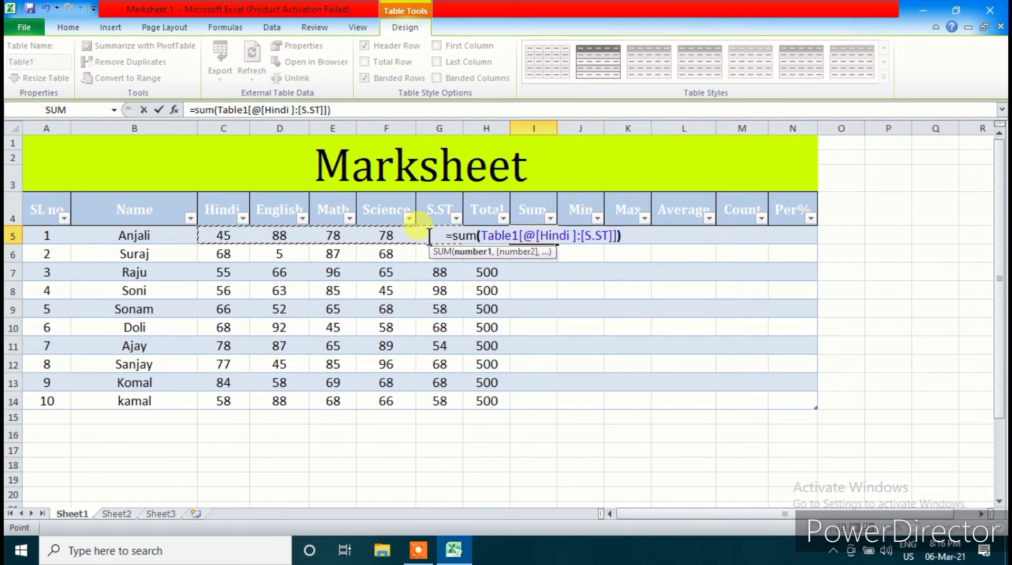
key("Return")
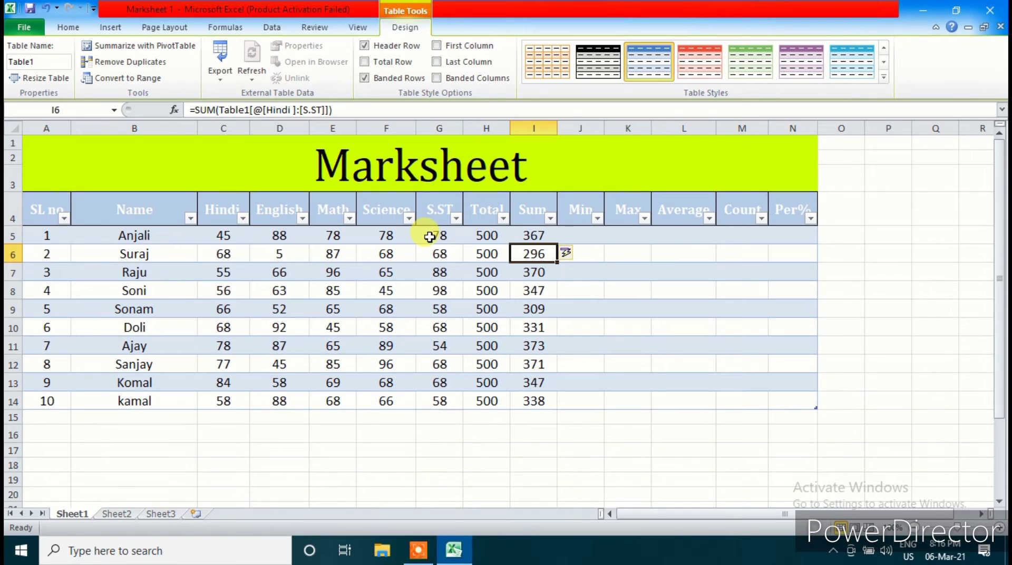
- Fill the Min column by entering =min(Table1[@[Hindi ]:[S.ST]]) in cell J5
left_click(582, 237)
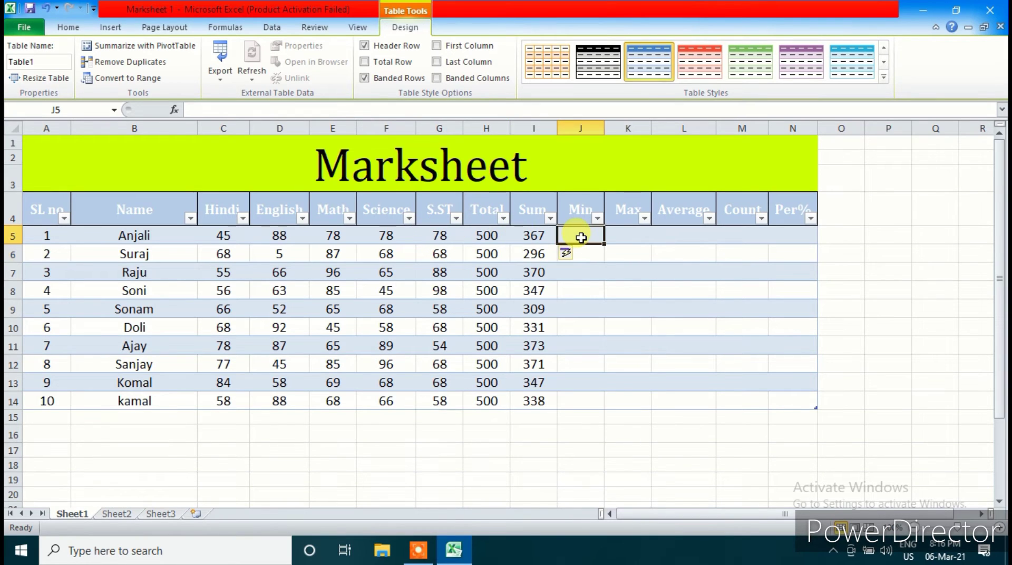
type("=")
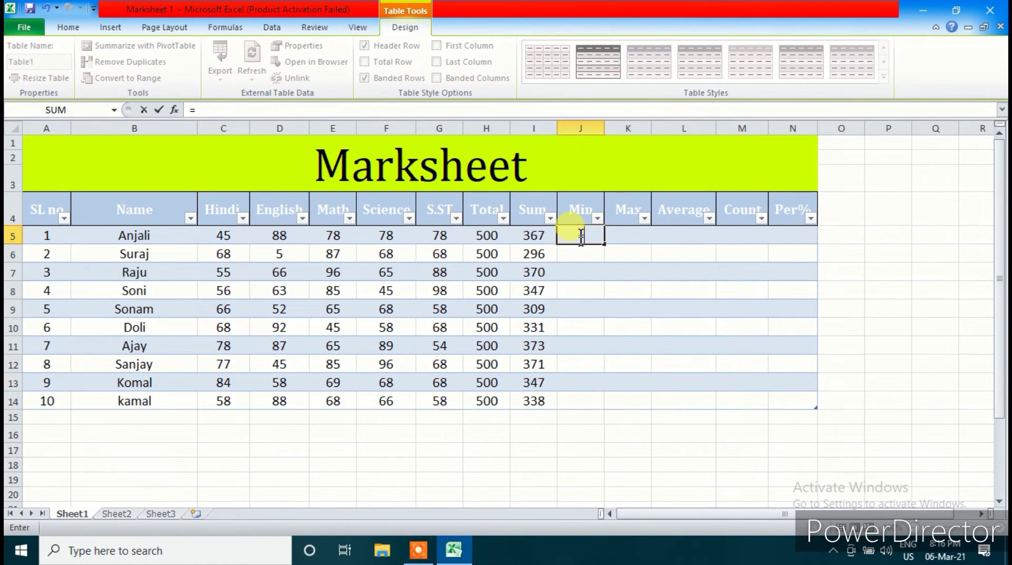
type("min")
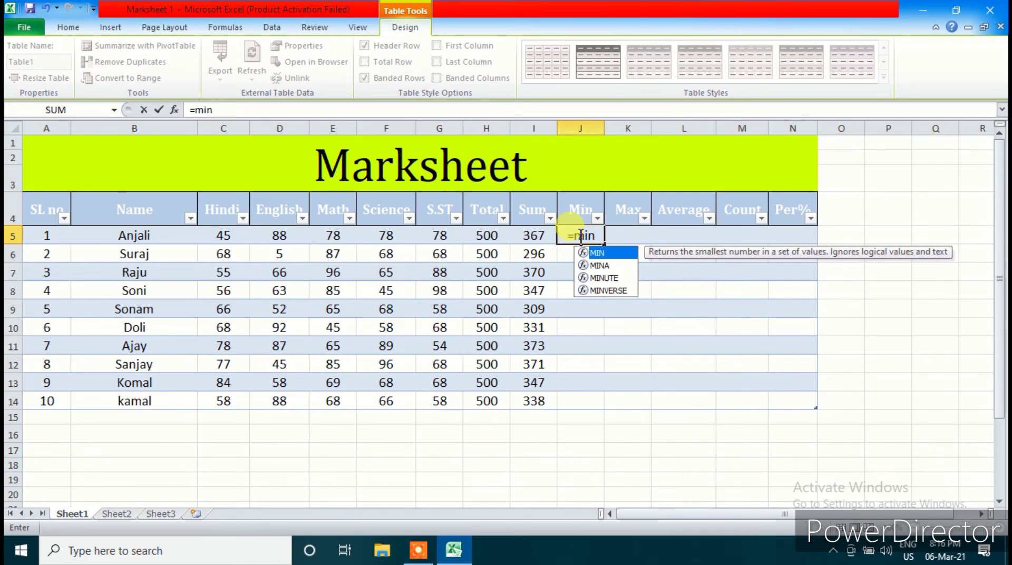
type("(")
left_click_drag(223, 243, 428, 237)
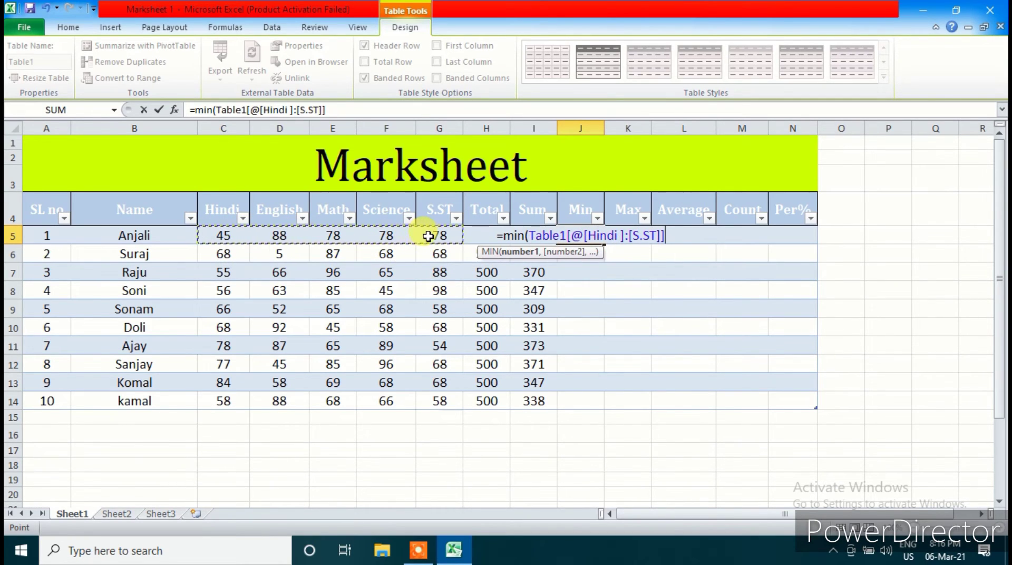
type(")")
key("Return")
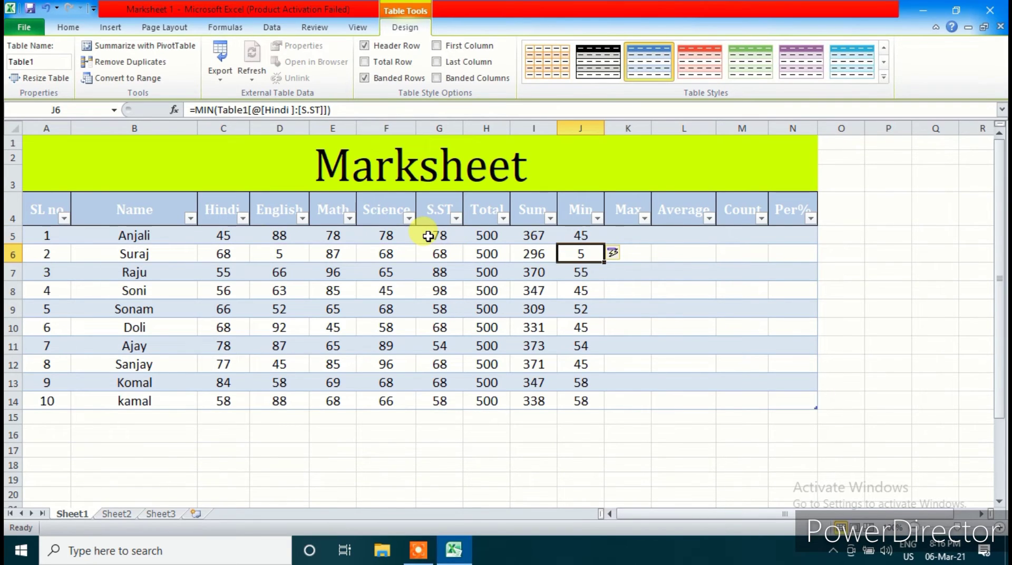
- Clear the calculated values from the Sum and Min columns in cells I5:J14
left_click(640, 236)
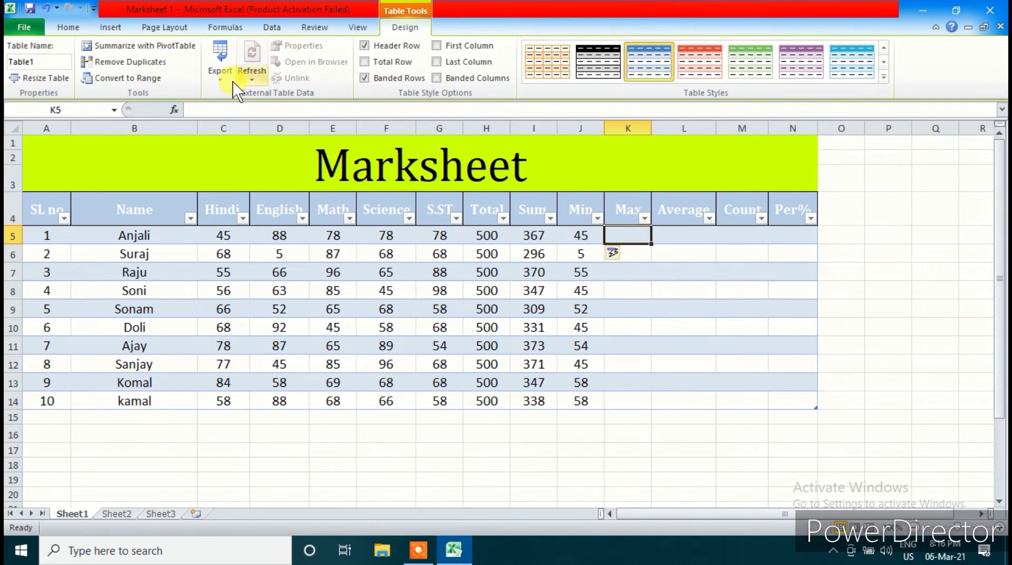
left_click(68, 27)
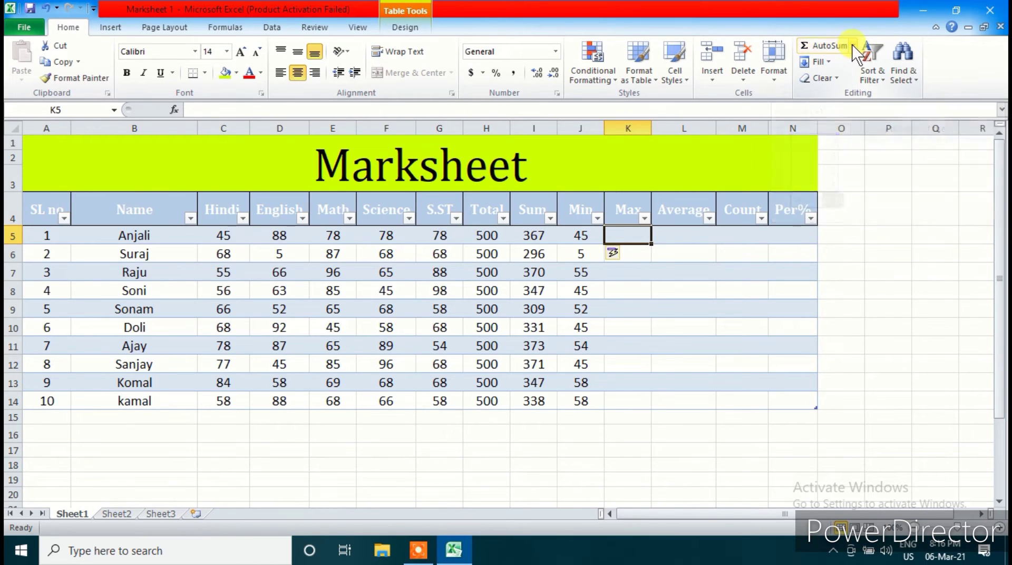
left_click_drag(542, 235, 598, 417)
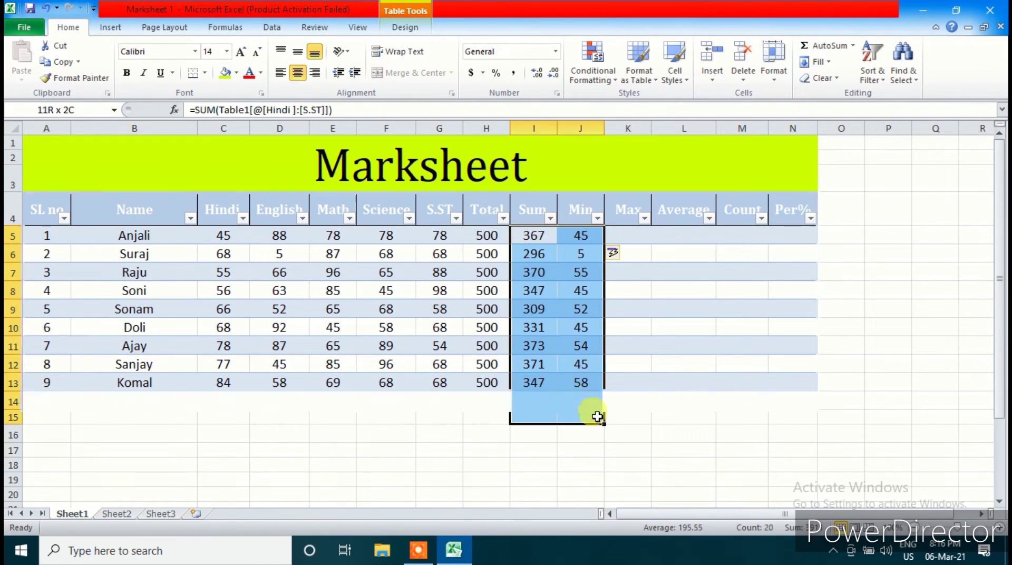
left_click_drag(597, 417, 597, 419)
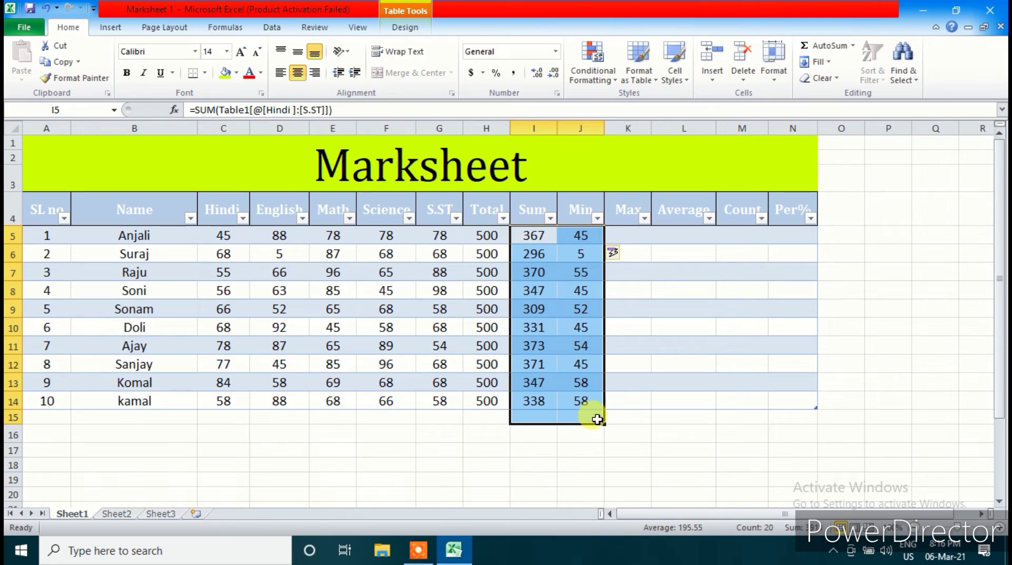
key("BackSpace")
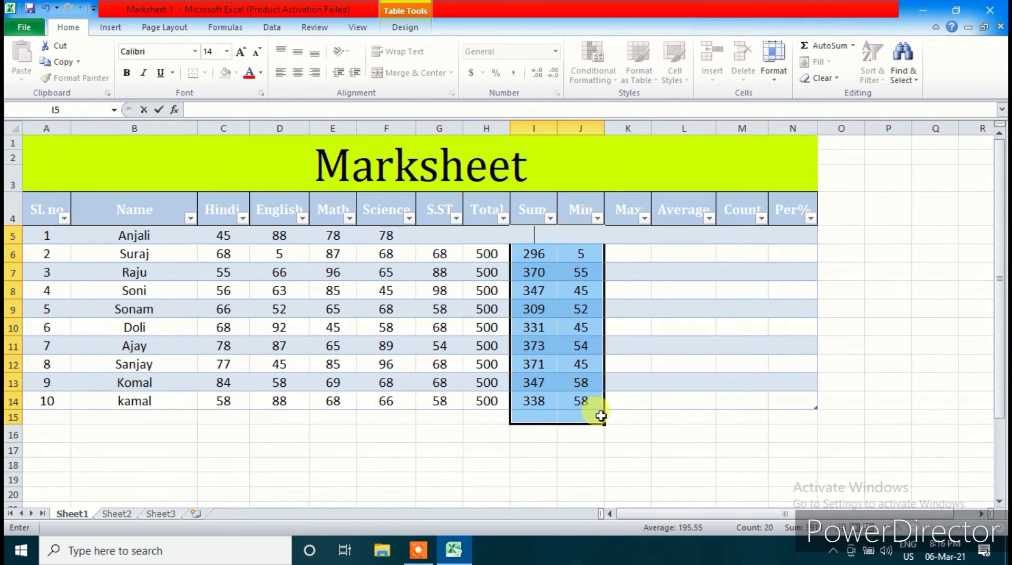
left_click(610, 322)
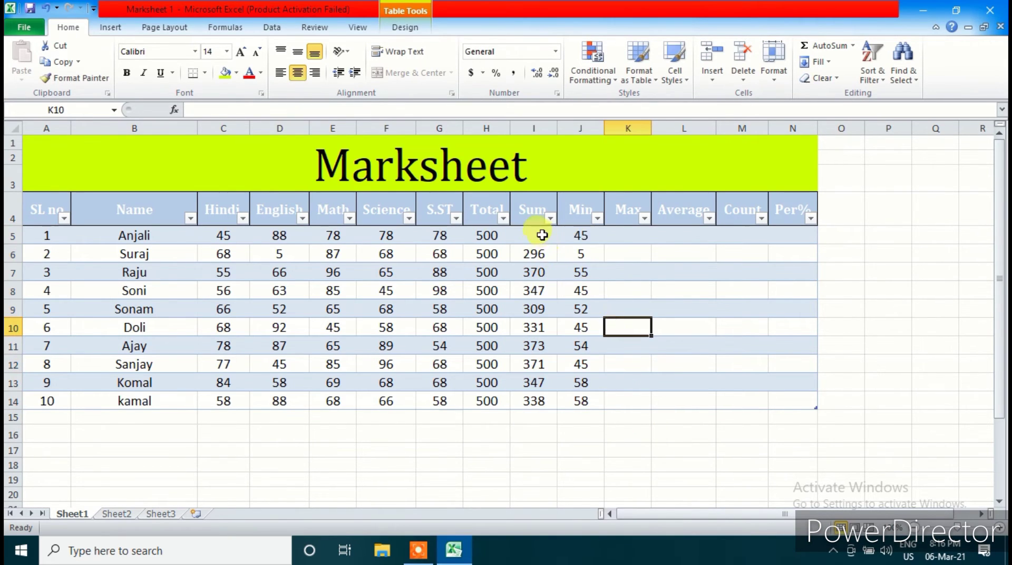
left_click_drag(538, 235, 583, 399)
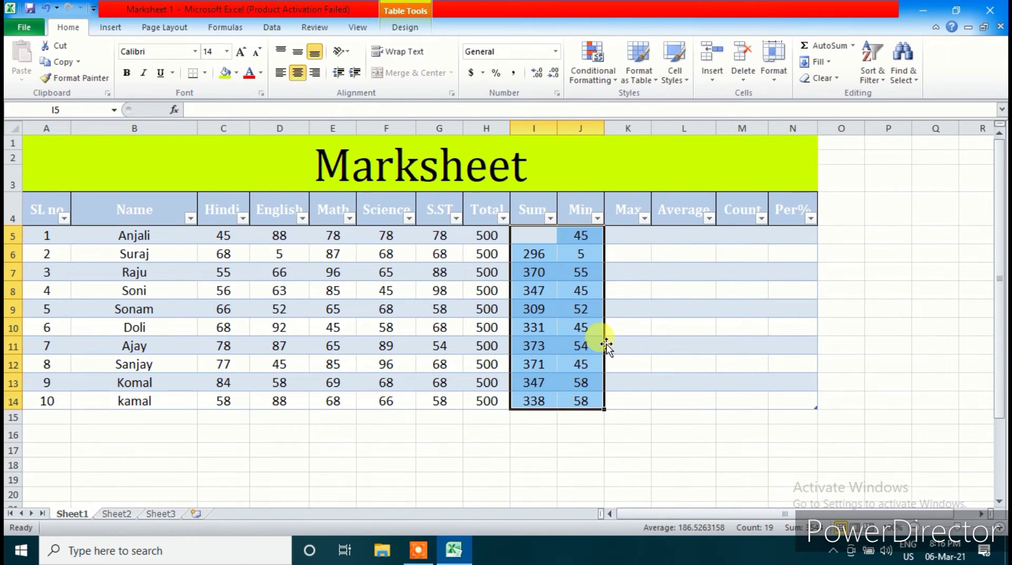
key("Delete")
left_click(607, 345)
- Fill the Sum column with an AutoSum Sum formula in cell I5 covering only the Hindi through S.ST marks
left_click(528, 235)
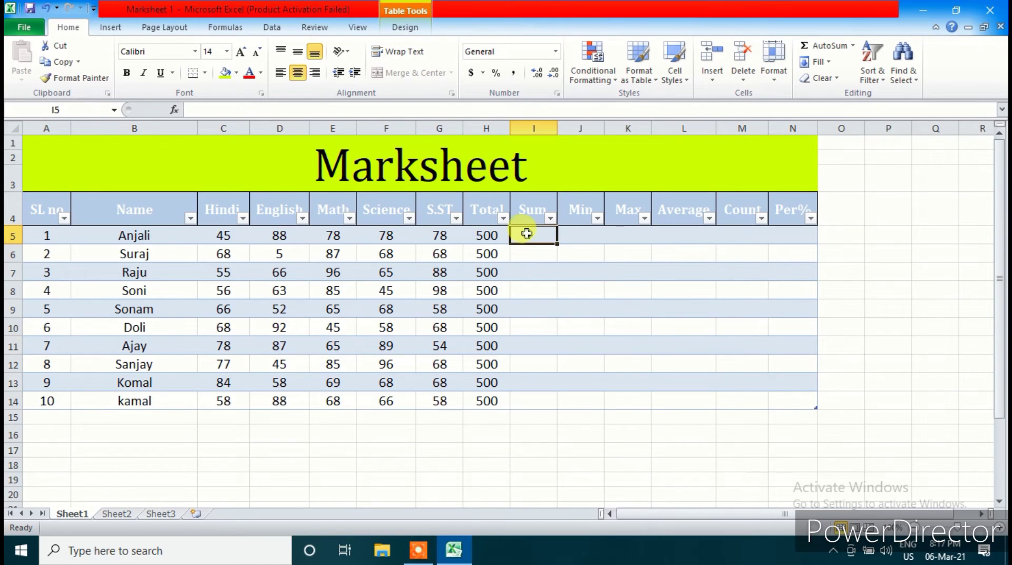
left_click(853, 46)
left_click(837, 65)
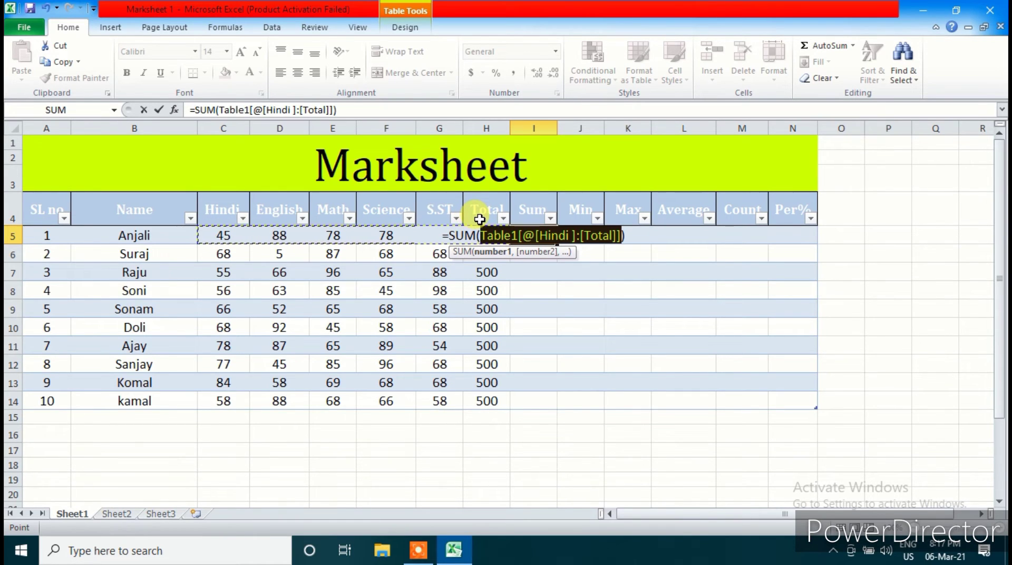
key("shift+Left")
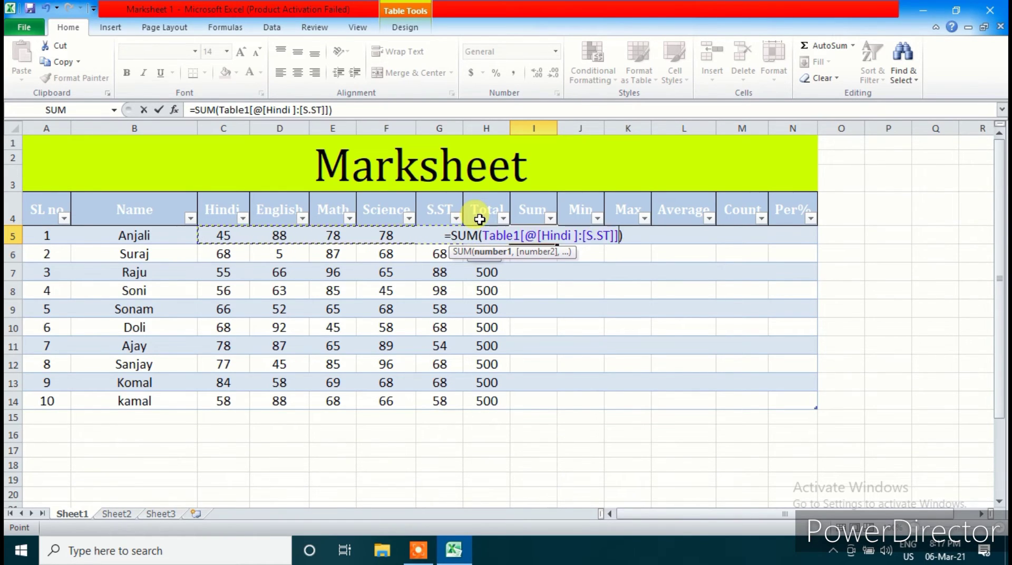
key("Return")
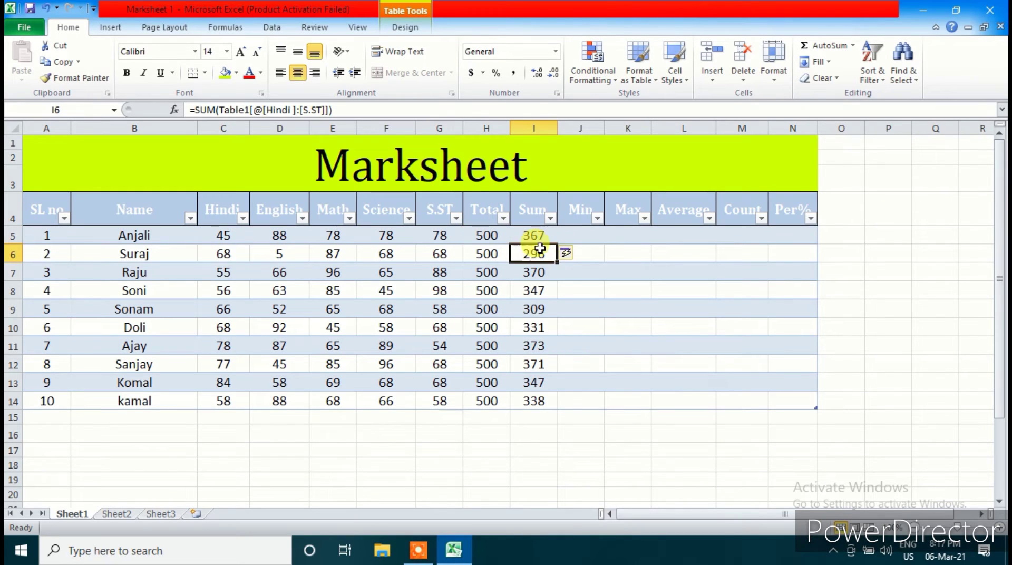
- Fill the Min column with an AutoSum Min formula in cell J5, limiting its range to Hindi through S.ST
left_click(574, 231)
left_click(571, 232)
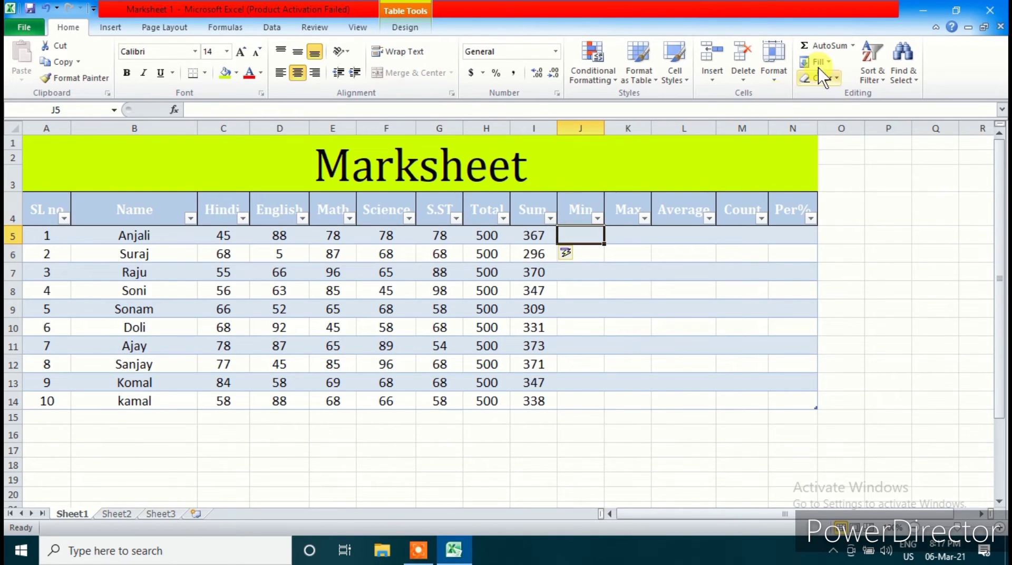
left_click(852, 45)
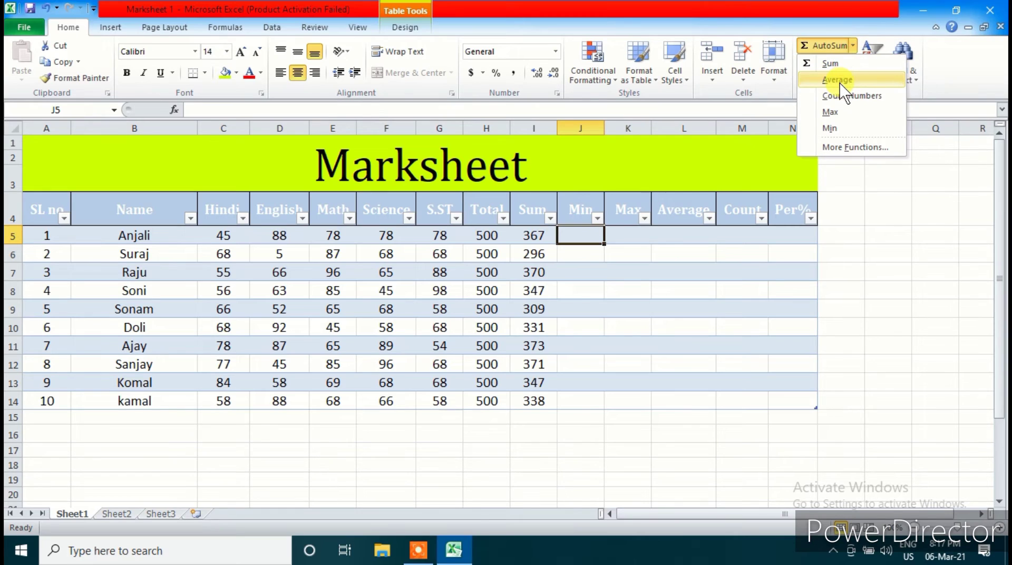
left_click(831, 128)
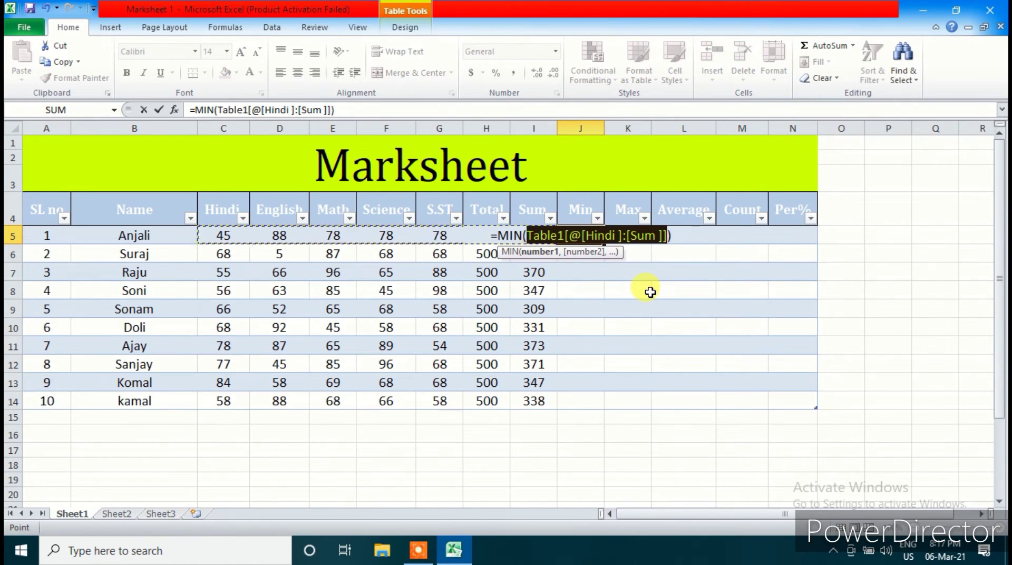
key("shift+Left")
key("shift+Left")
key("Return")
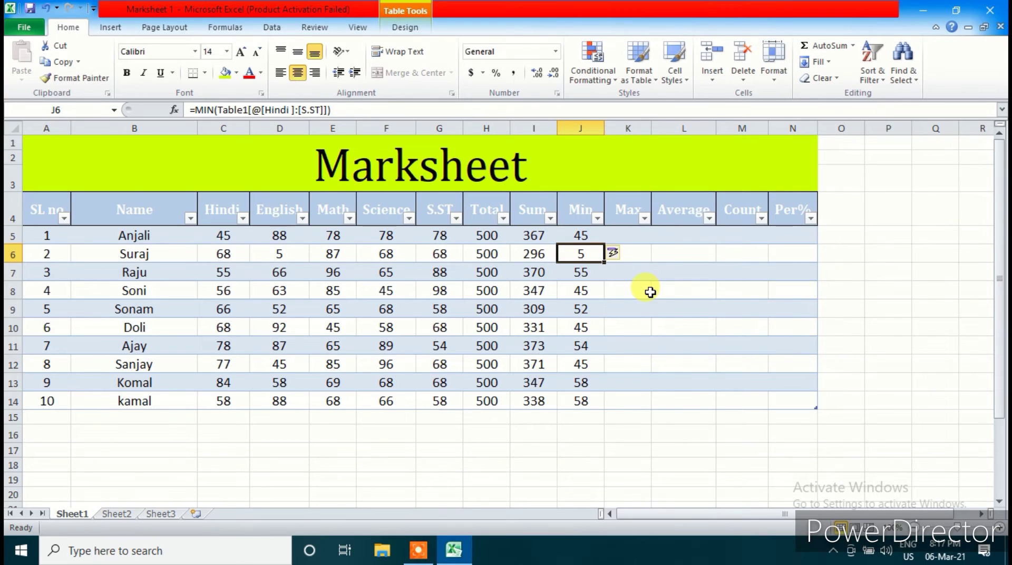
- Fill the Max column with an AutoSum Max formula in cell K5, limiting its range to Hindi through S.ST
left_click(637, 235)
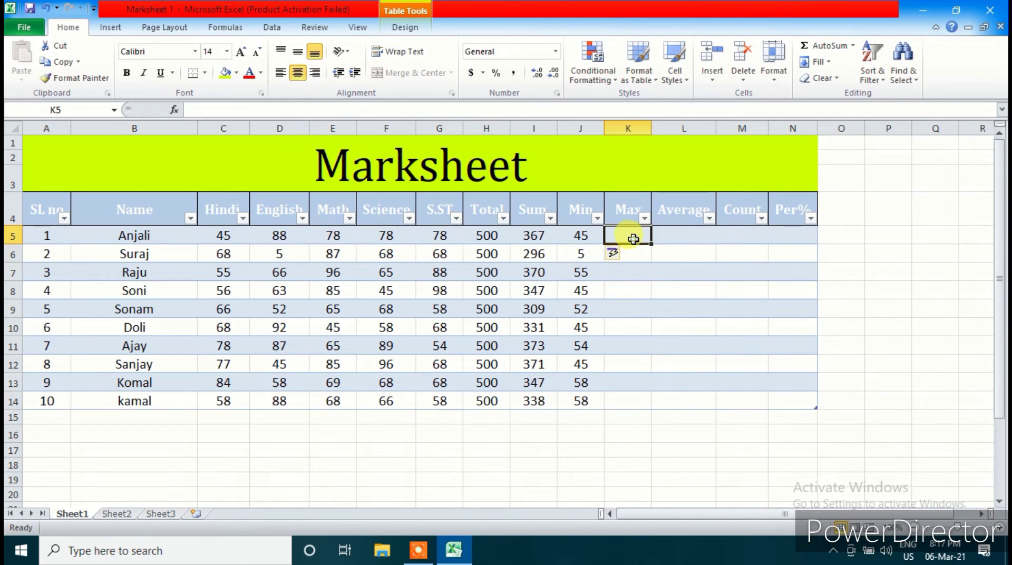
left_click(854, 46)
left_click(841, 111)
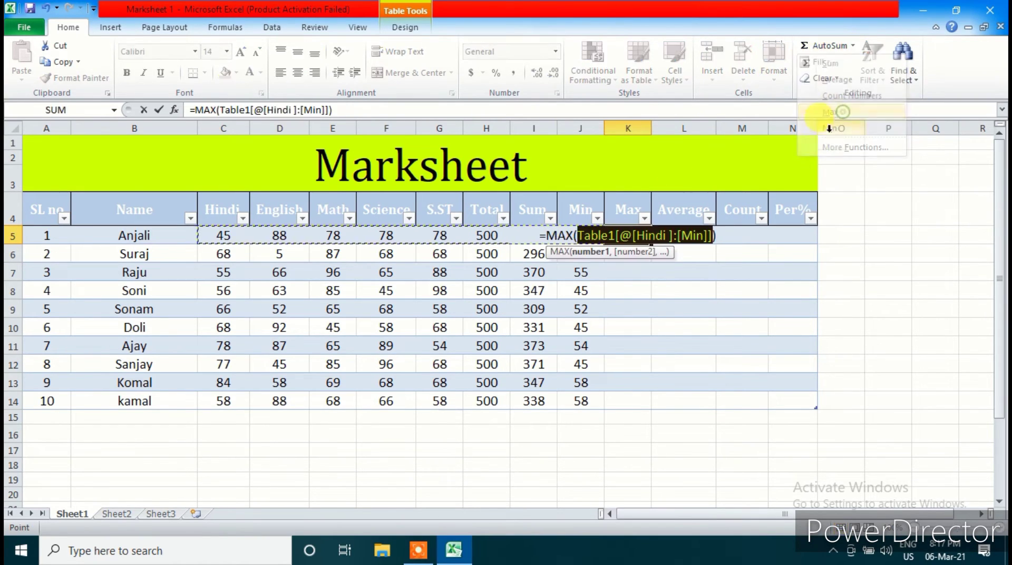
key("shift+Left")
key("shift+Left")
key("shift+Left")
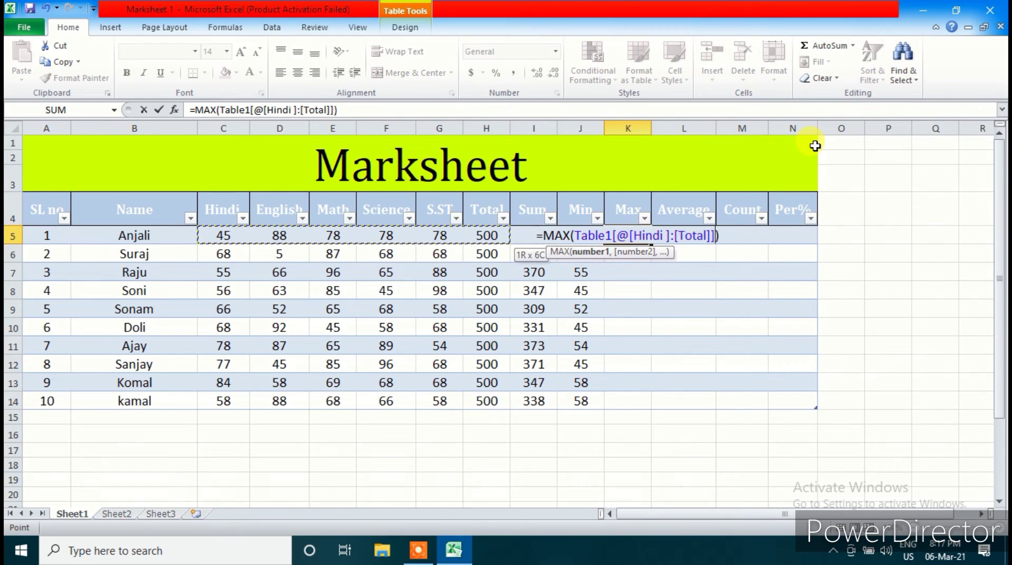
key("Return")
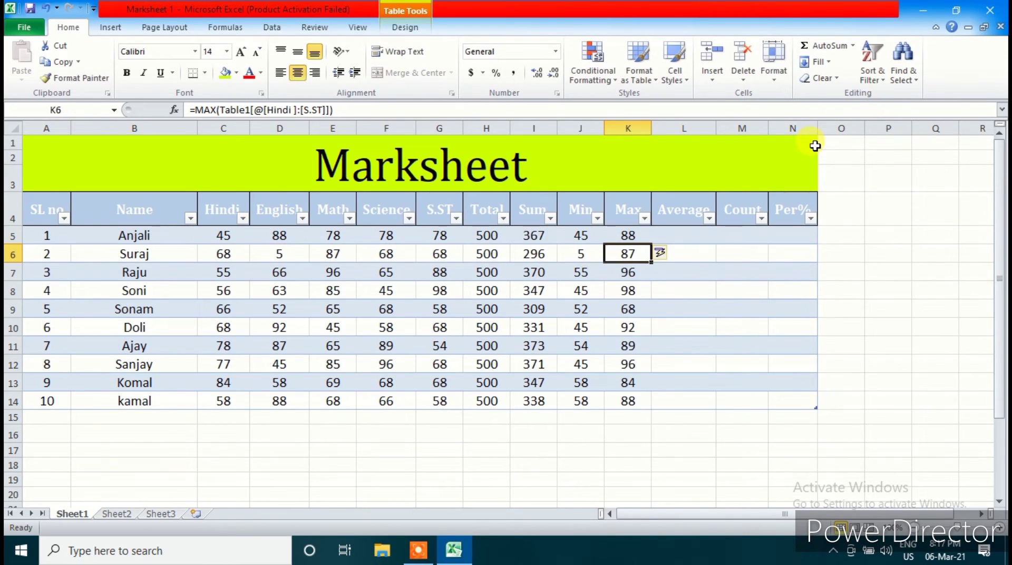
- Fill the Average column with an AutoSum Average formula in cell L5, limiting its range to Hindi through S.ST
left_click(682, 223)
left_click(684, 232)
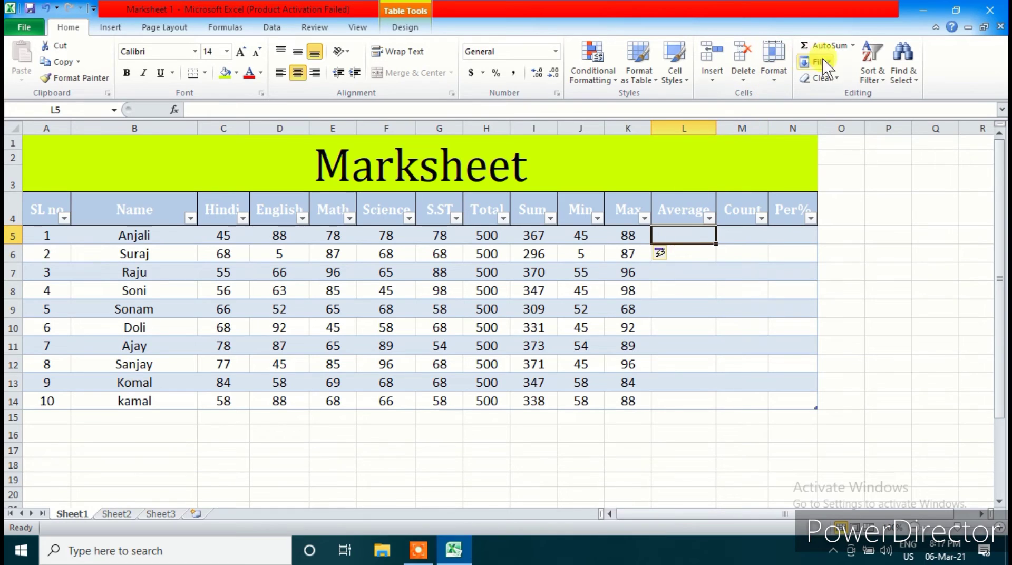
left_click(852, 47)
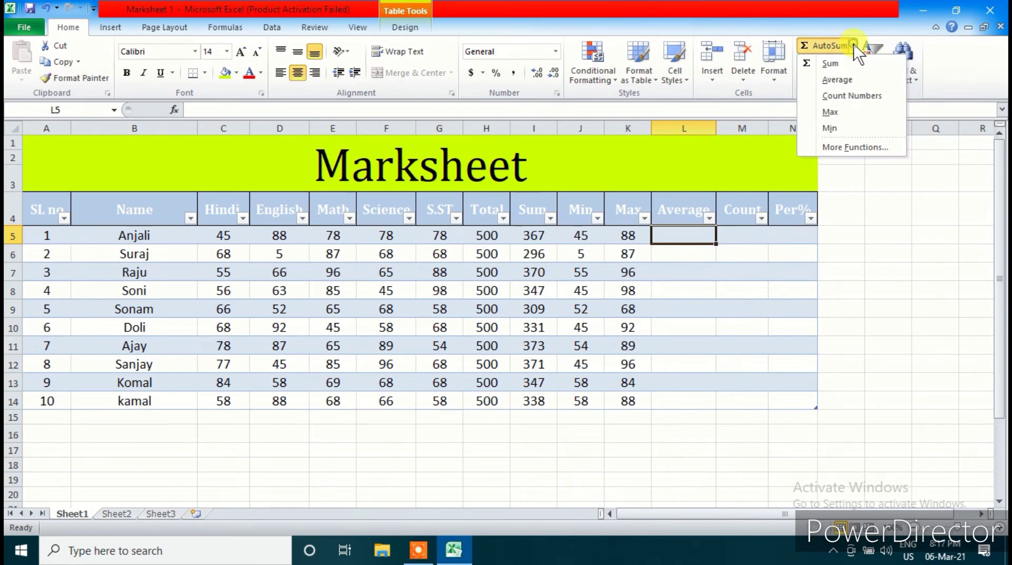
left_click(829, 79)
key("shift+Left")
key("shift+Left")
key("shift+Left")
key("shift+Left")
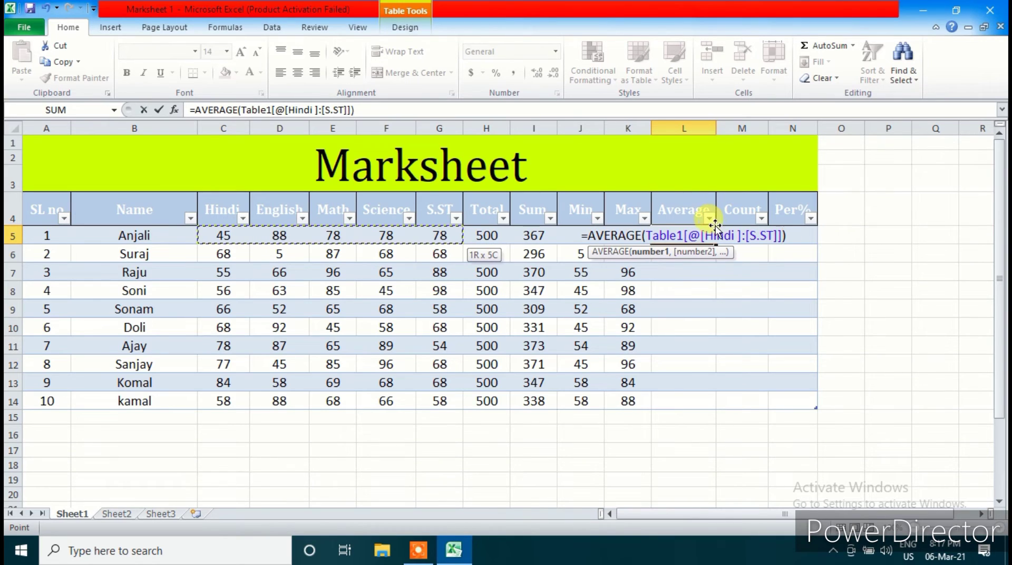
key("Return")
- Fill the Count column with an AutoSum Count Numbers formula in cell M5, limiting its range to Hindi through S.ST
left_click(735, 240)
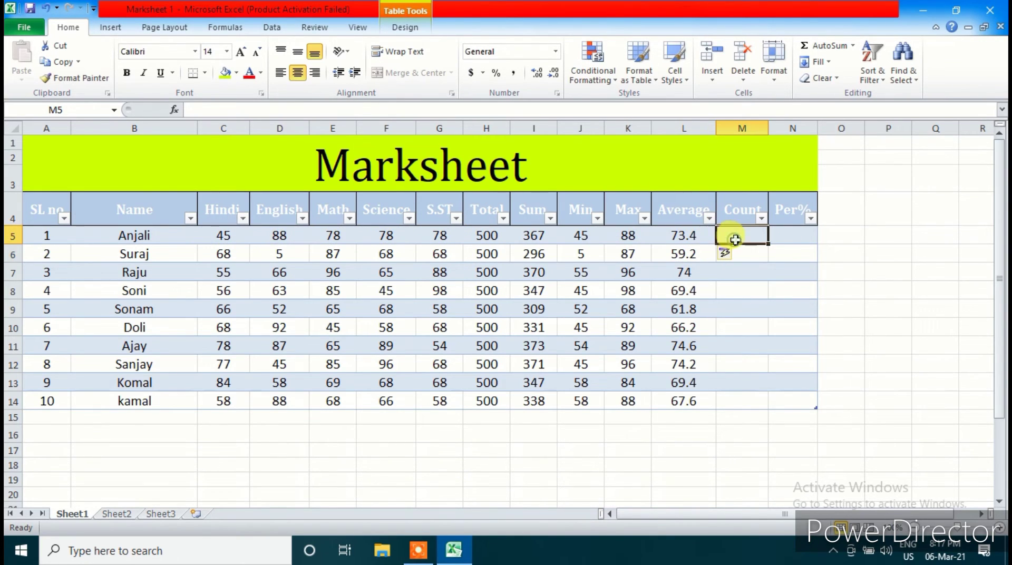
left_click(852, 46)
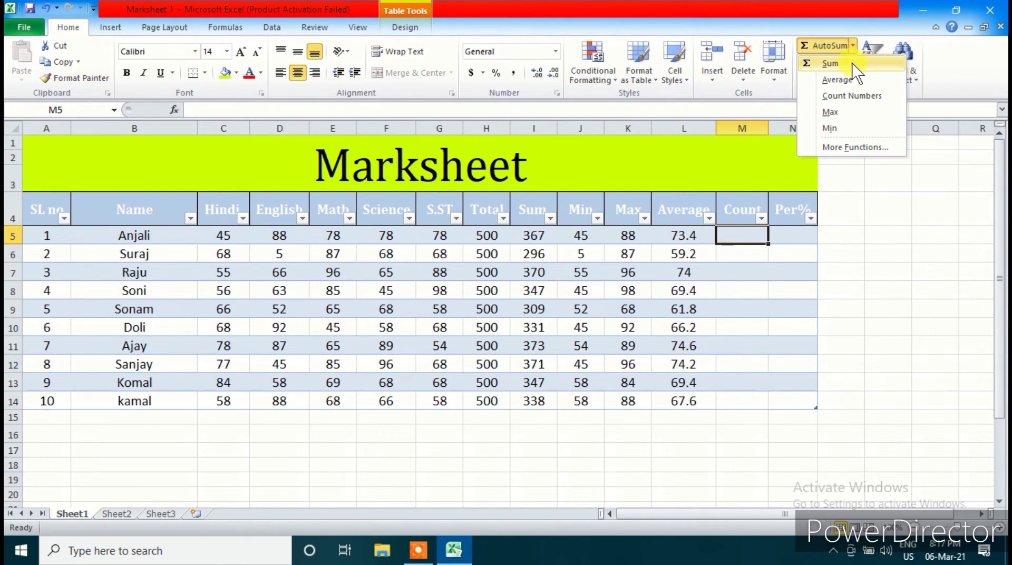
left_click(843, 95)
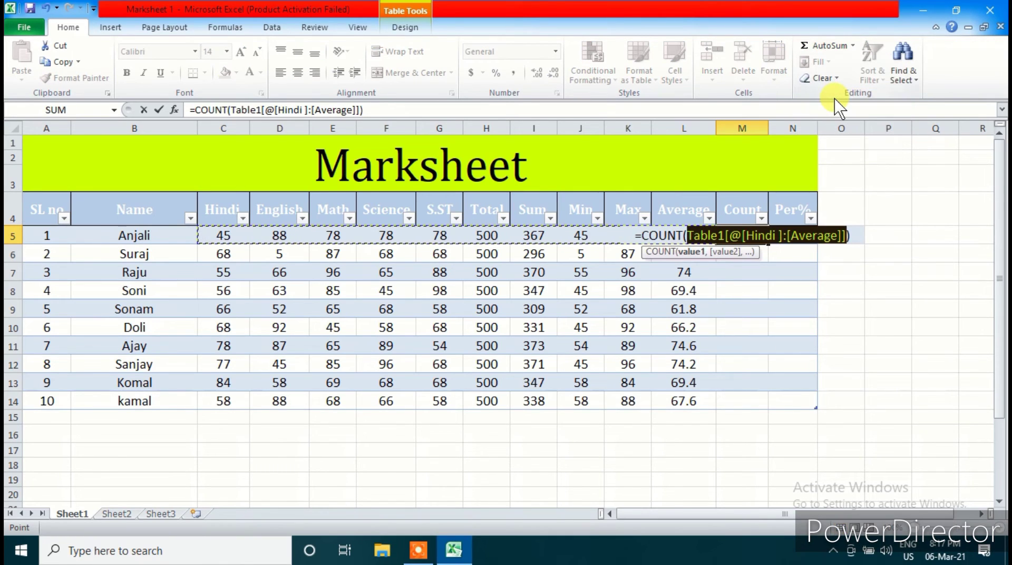
key("shift+Left")
key("shift+Left")
key("shift+Left")
key("shift+Left")
key("shift+Left")
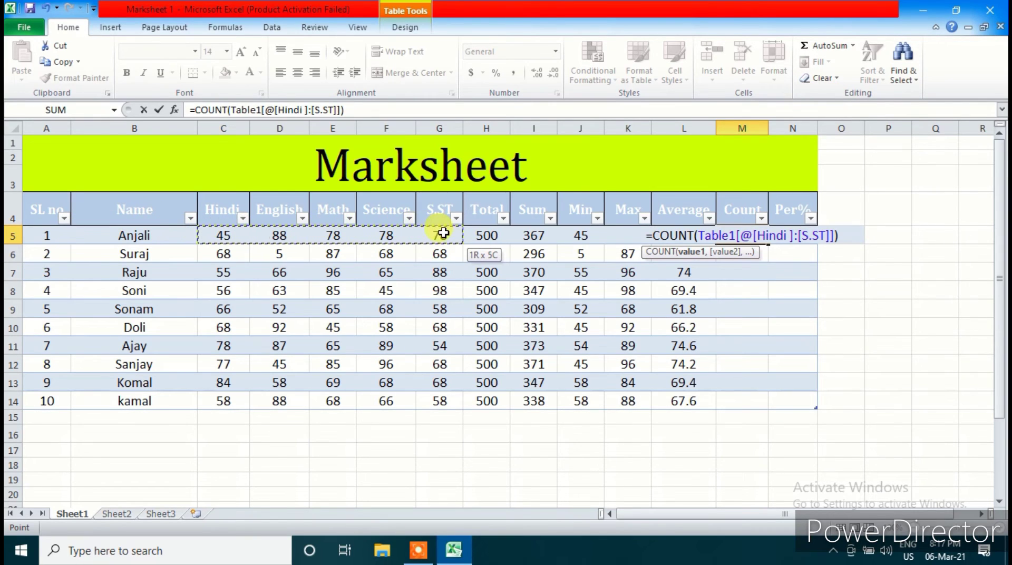
key("Return")
- Fill the Per% column with an AutoSum Average formula in cell N5, limiting its range to Hindi through S.ST
left_click(798, 234)
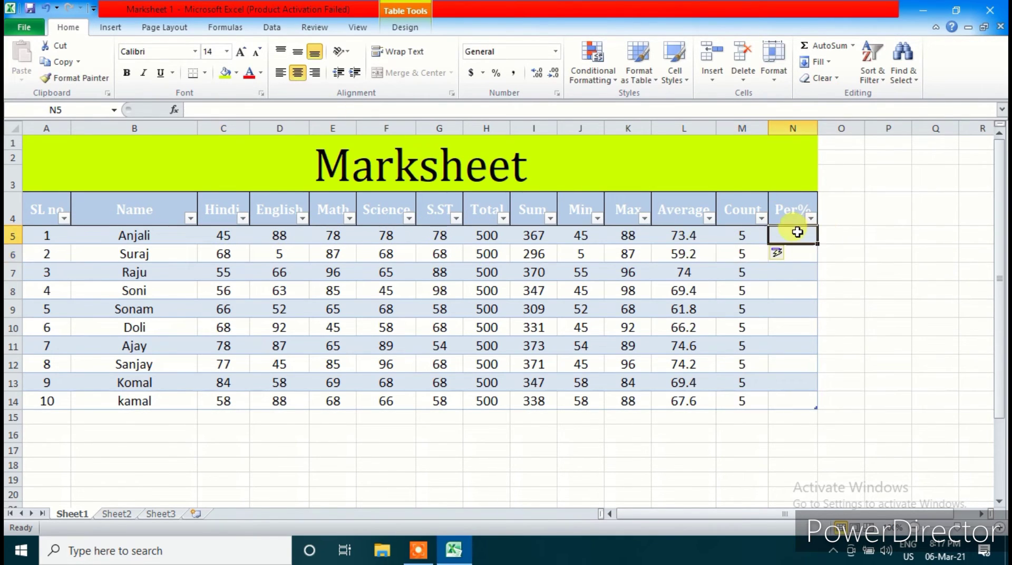
left_click(854, 46)
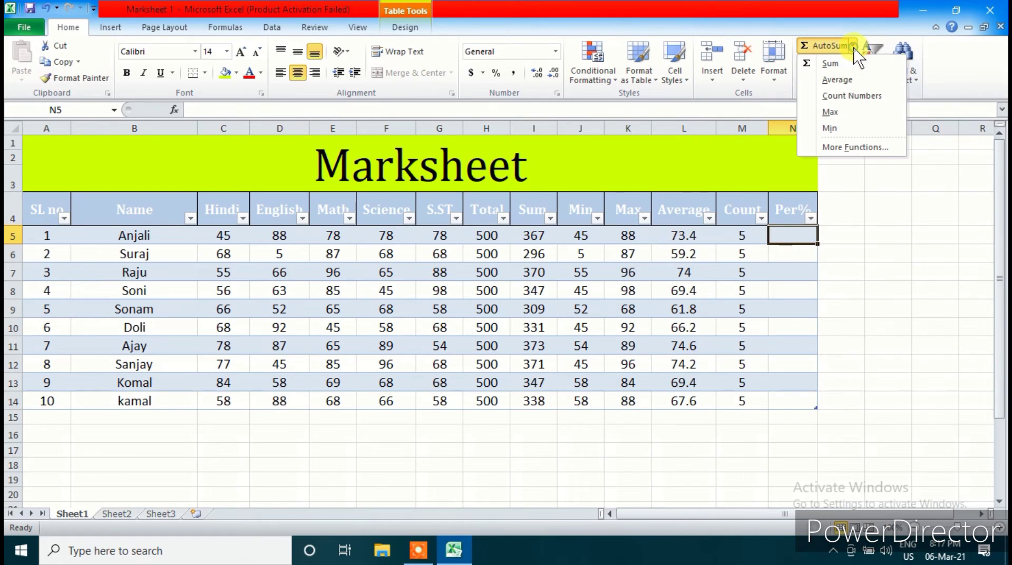
left_click(833, 79)
key("shift+Left")
key("shift+Left")
key("shift+Left")
key("shift+Left")
key("shift+Left")
key("shift+Left")
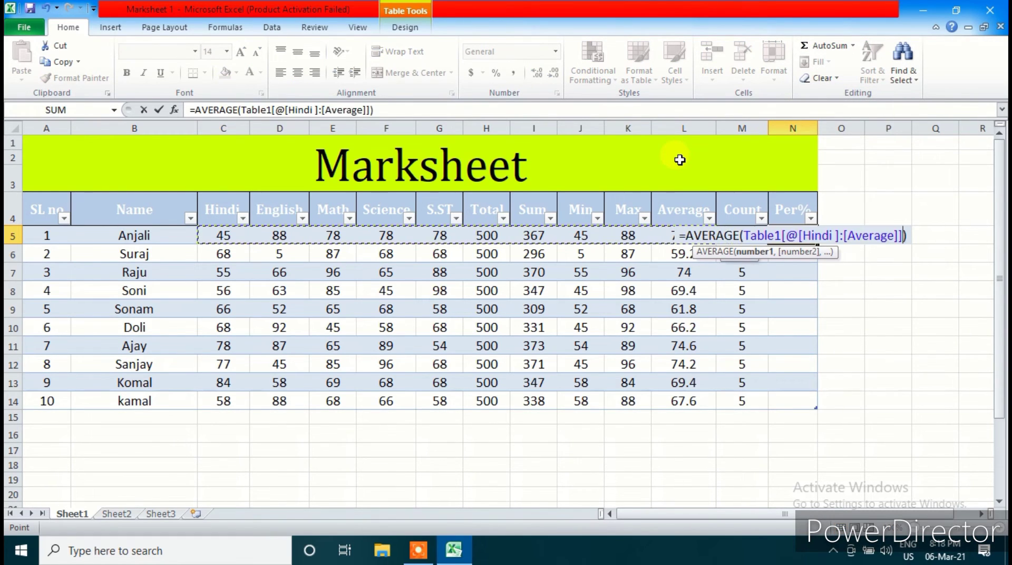
key("Return")
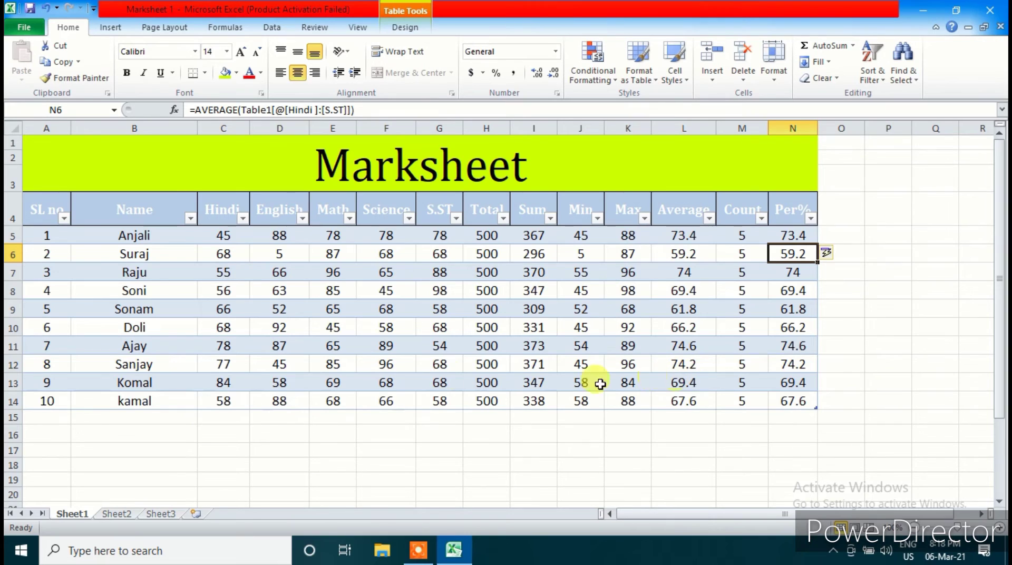
- Preview the available cell styles on the table data in A5:N14 without applying any of them
left_click(51, 399)
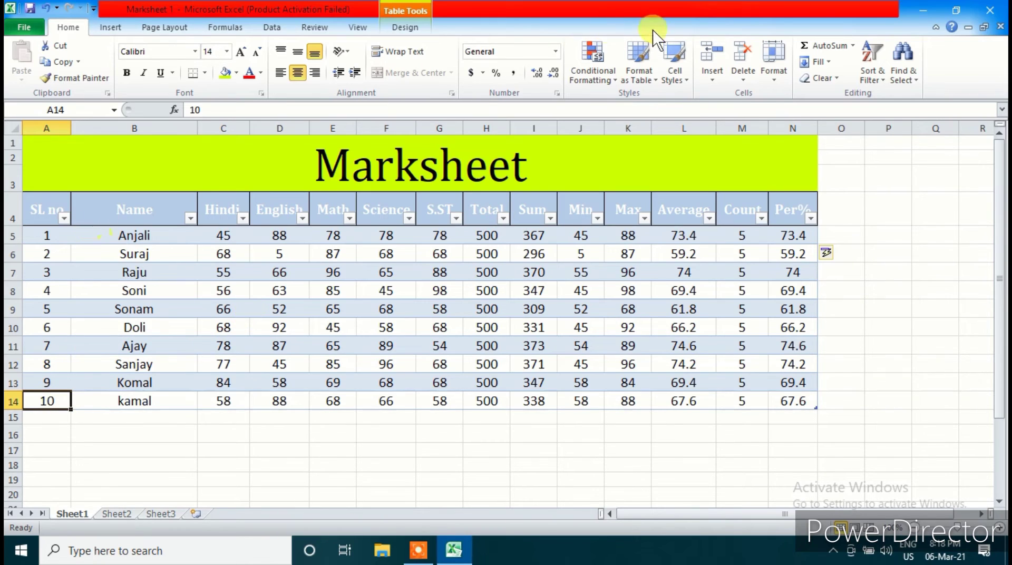
left_click(675, 74)
left_click(306, 245)
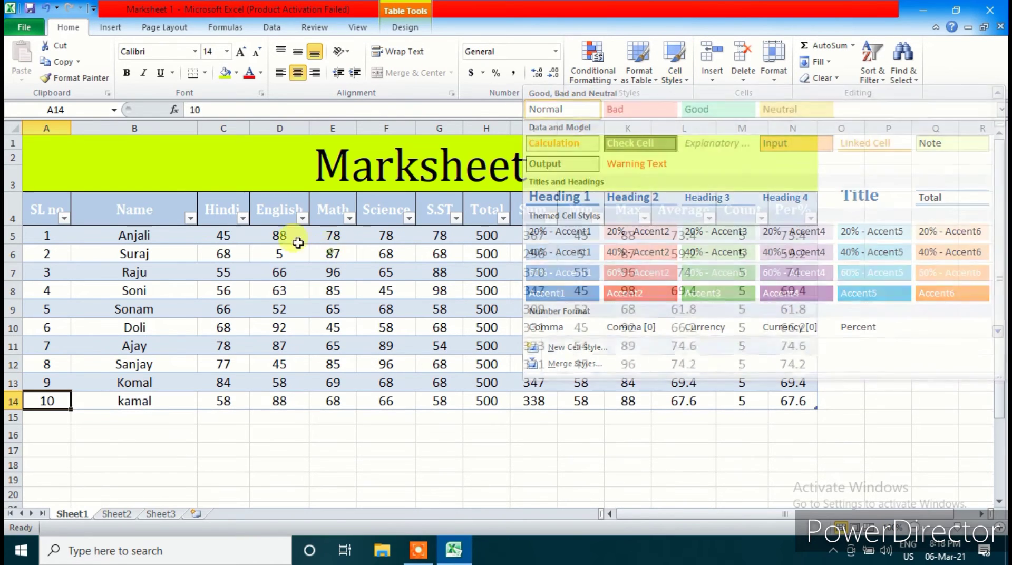
left_click_drag(51, 193, 785, 270)
left_click(669, 63)
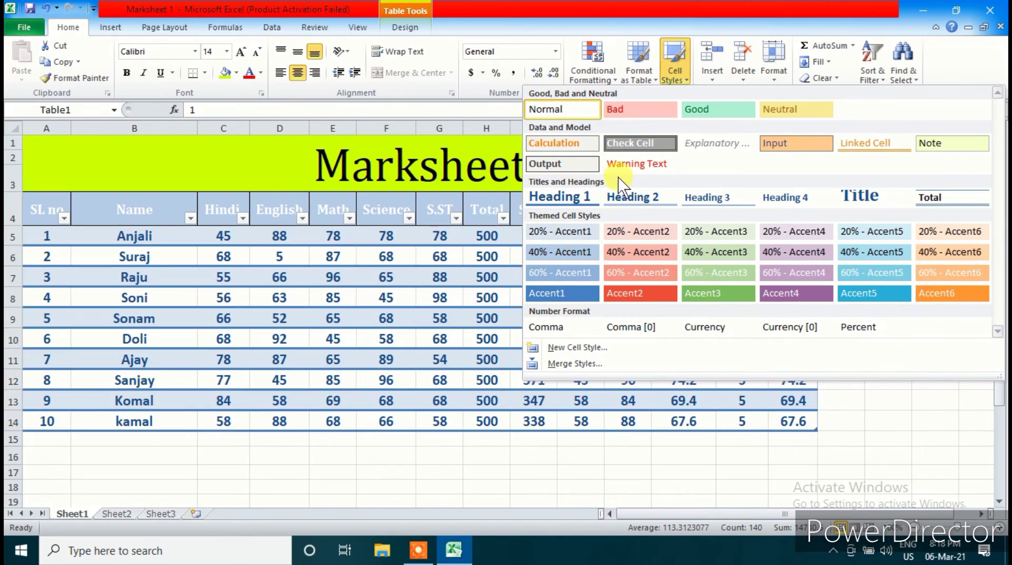
left_click(451, 296)
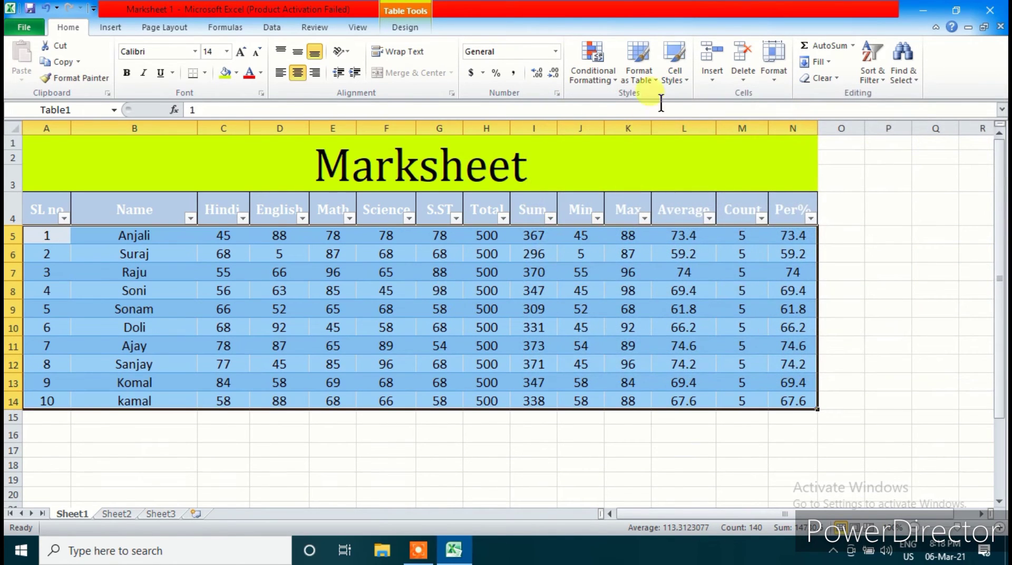
left_click(660, 233)
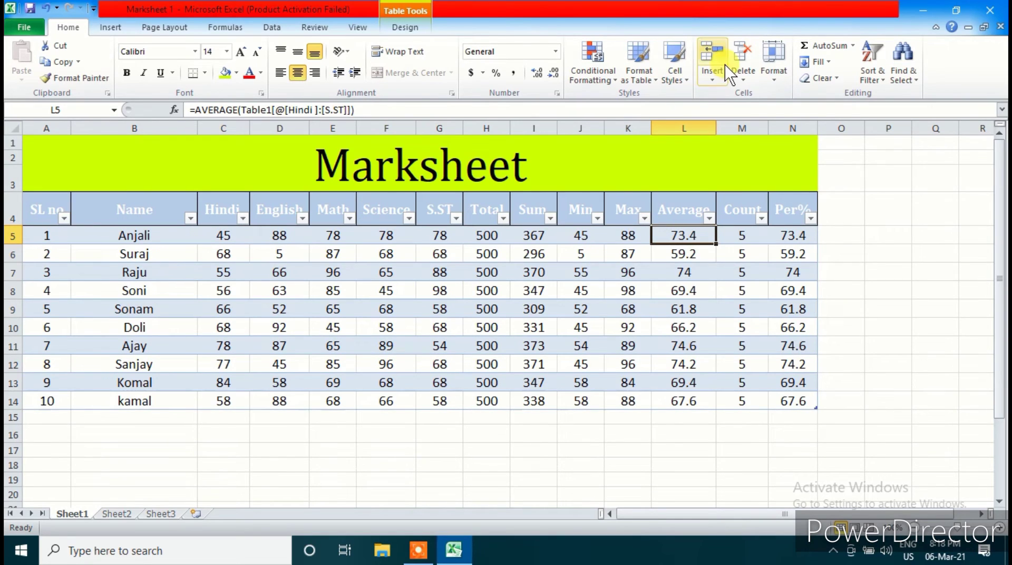
left_click(344, 322)
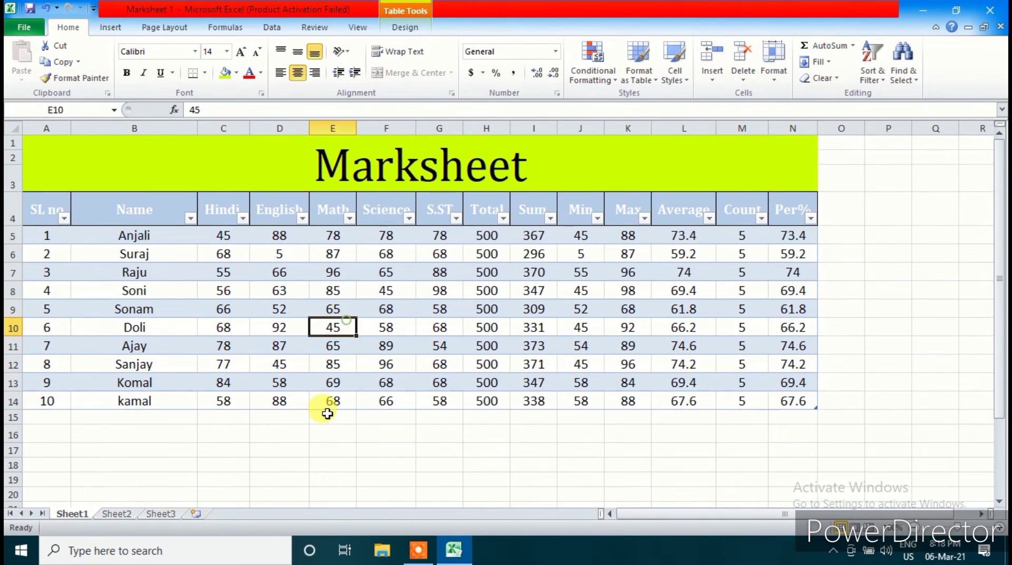
left_click(326, 428)
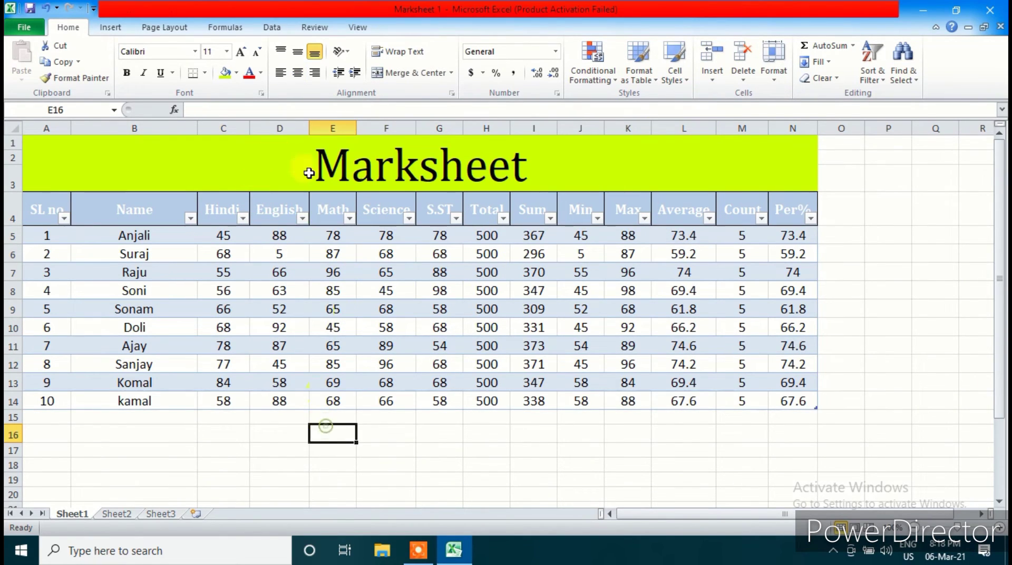
left_click(230, 126)
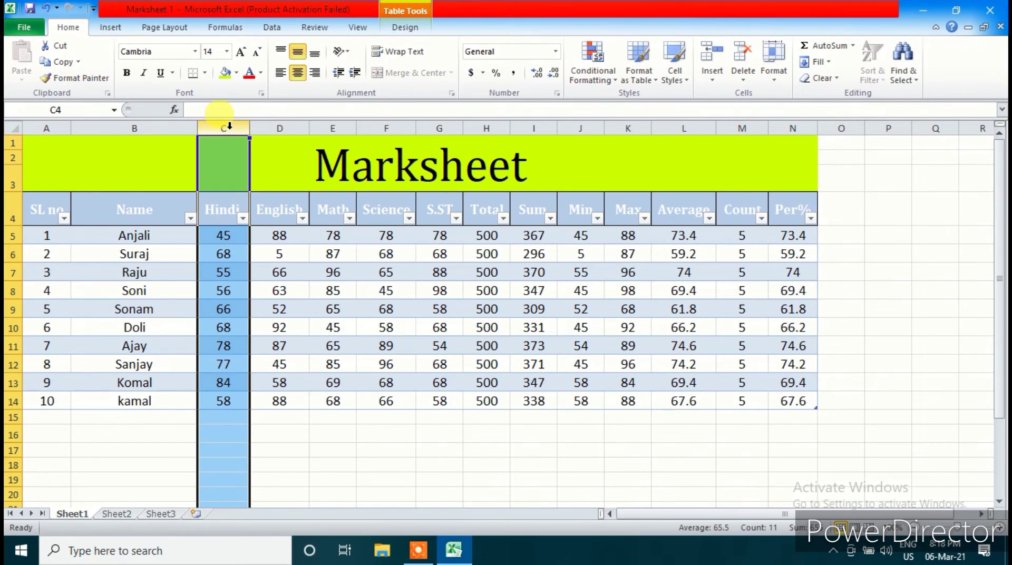
left_click(229, 236)
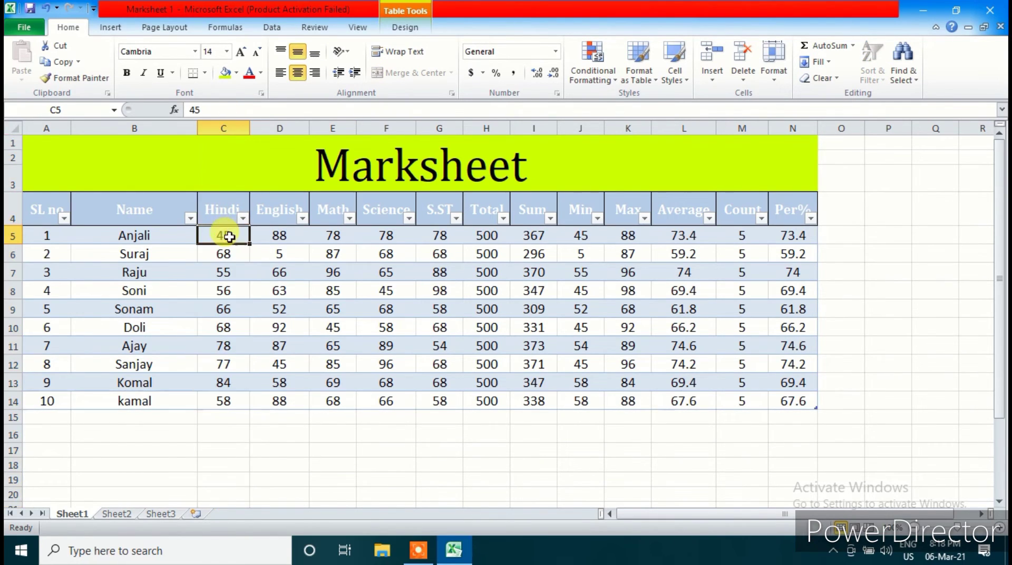
left_click(271, 209)
left_click(337, 209)
left_click(380, 210)
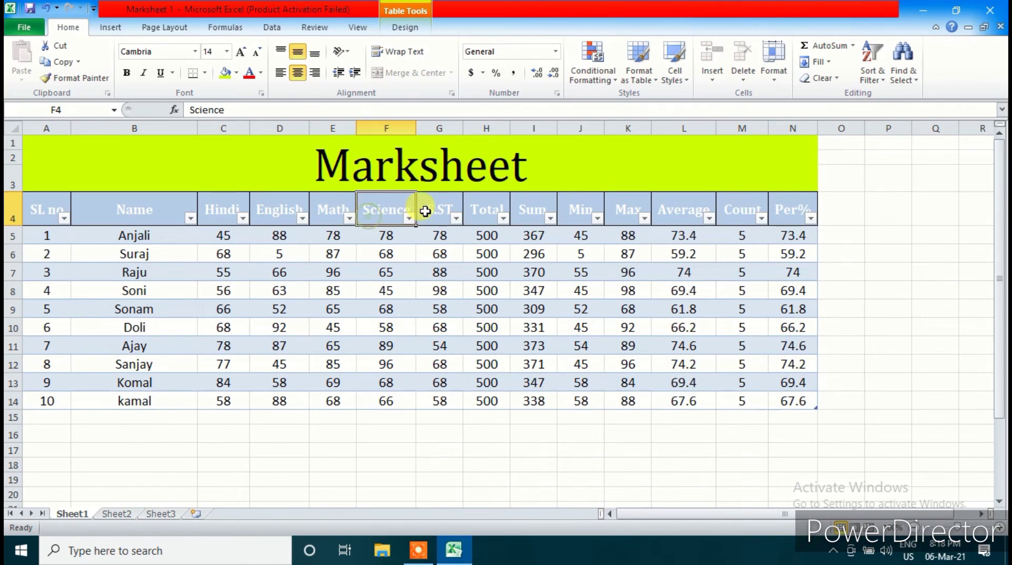
left_click(434, 210)
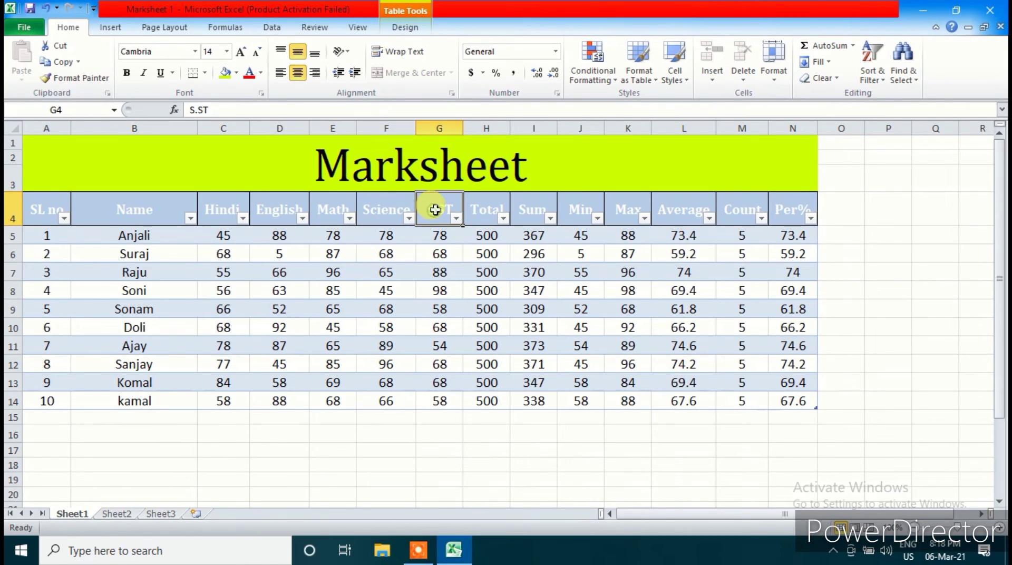
- Insert a new table column before Total and head it Sanskrit
left_click(485, 125)
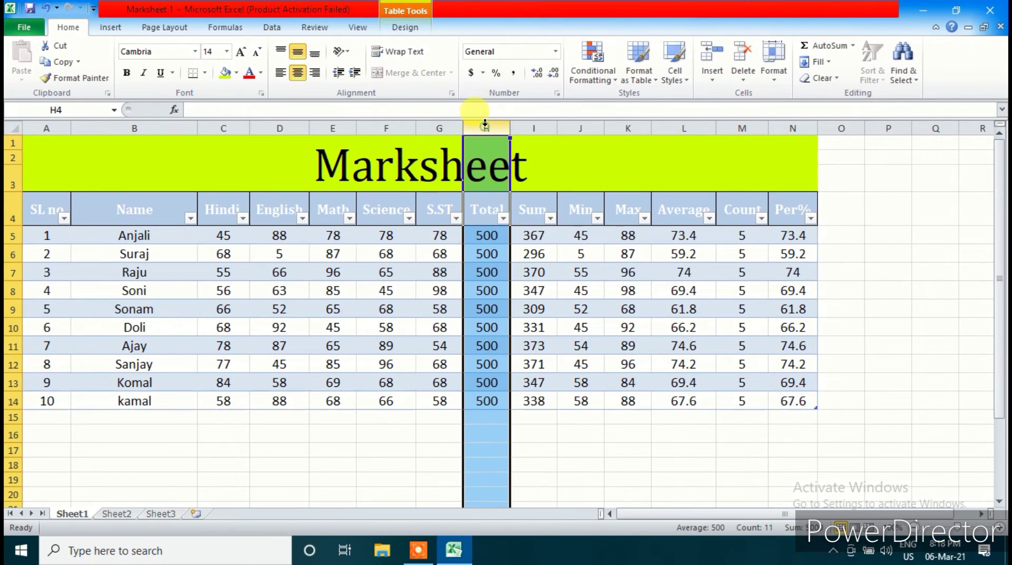
left_click(712, 53)
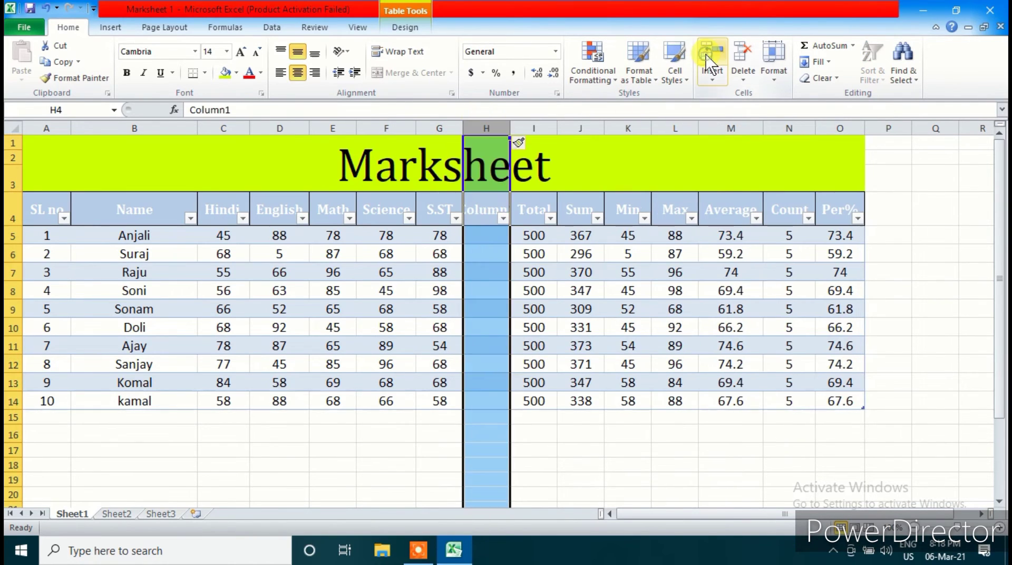
left_click(475, 213)
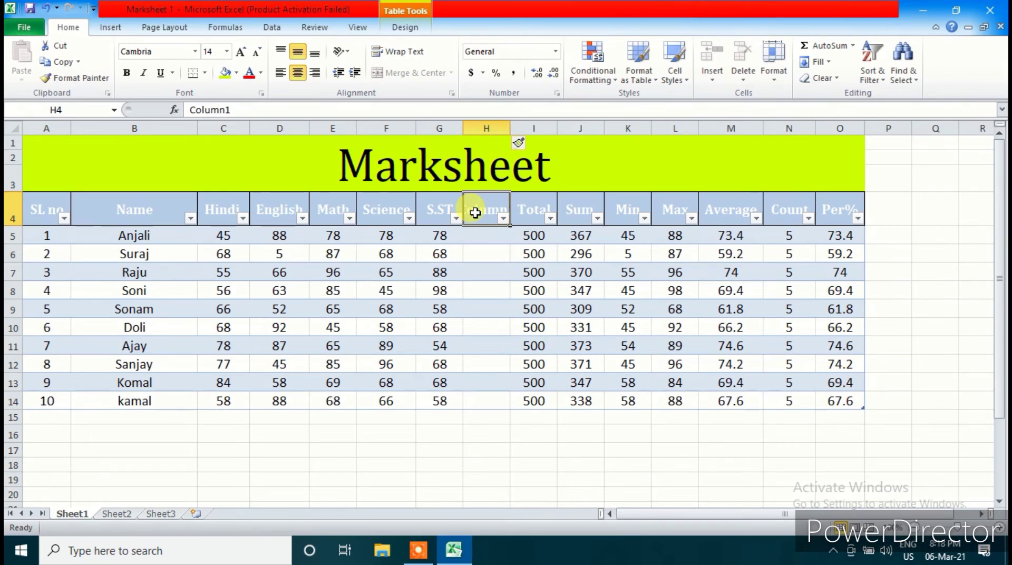
type("Sanskrit")
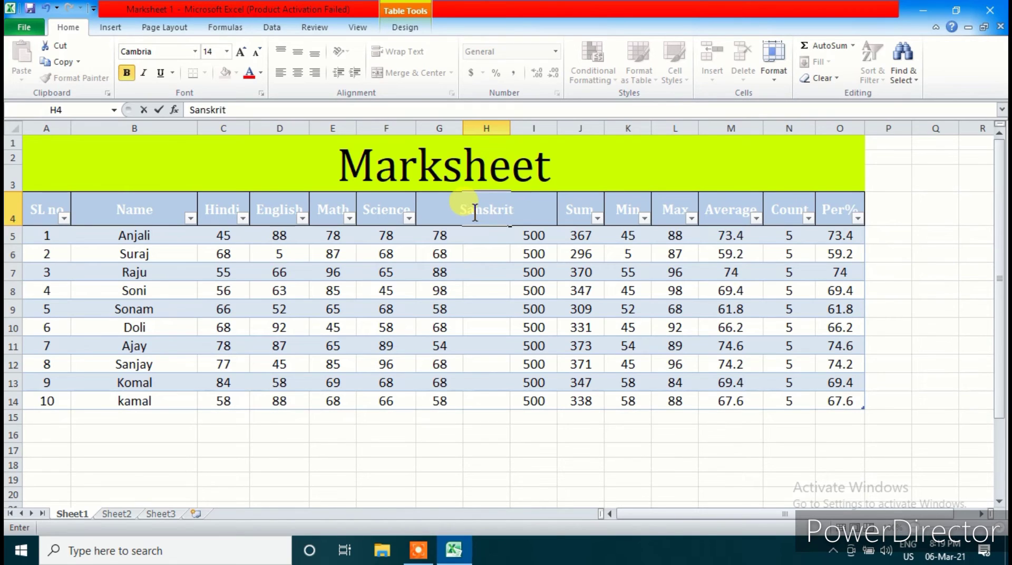
key("Return")
left_click(482, 291)
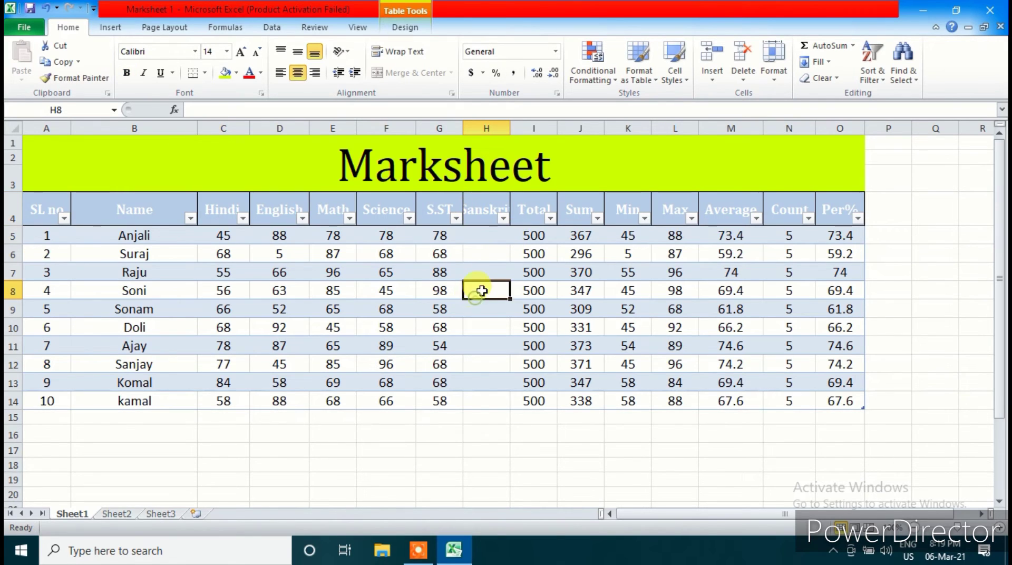
left_click_drag(487, 230, 506, 405)
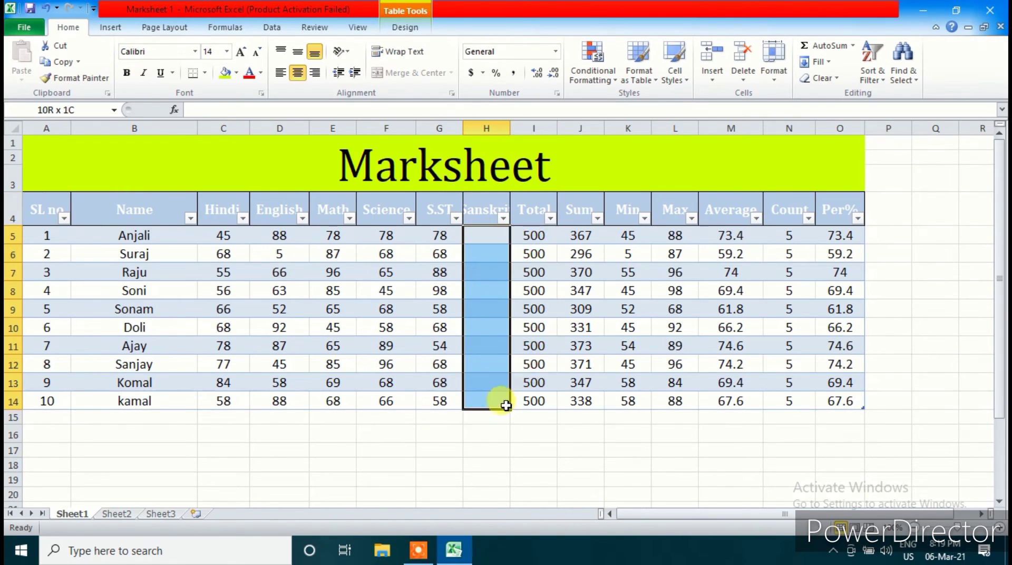
left_click(474, 233)
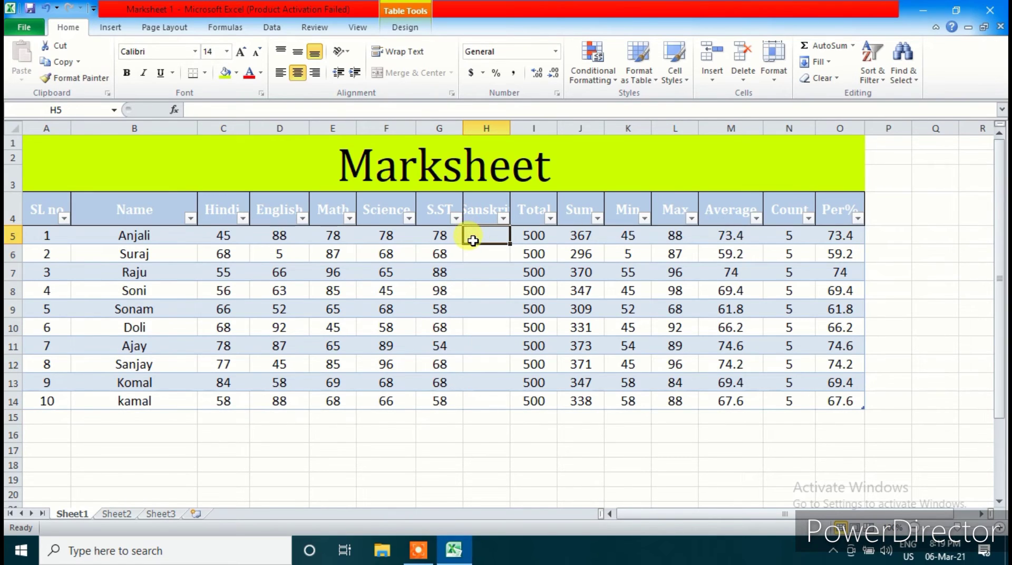
- Set the first student's Total to 600 and fill it down the Total column through row 14
left_click(530, 238)
type("6")
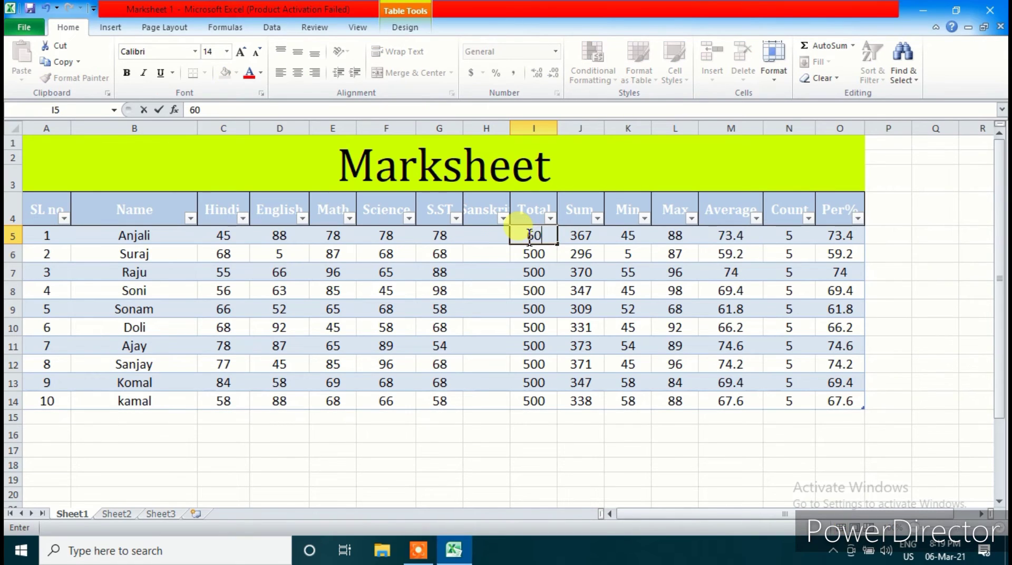
key("Return")
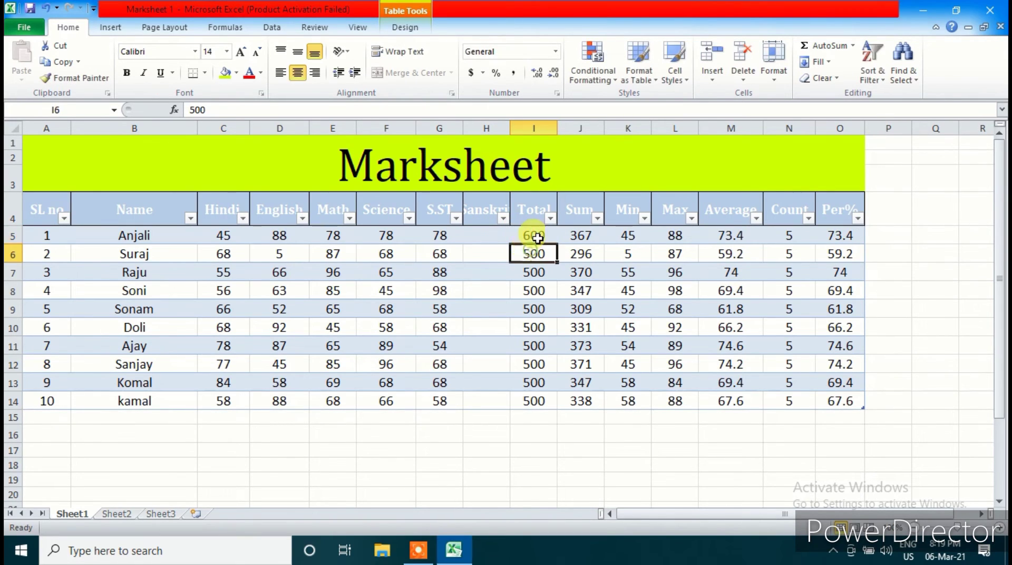
left_click(534, 235)
left_click_drag(557, 245, 563, 403)
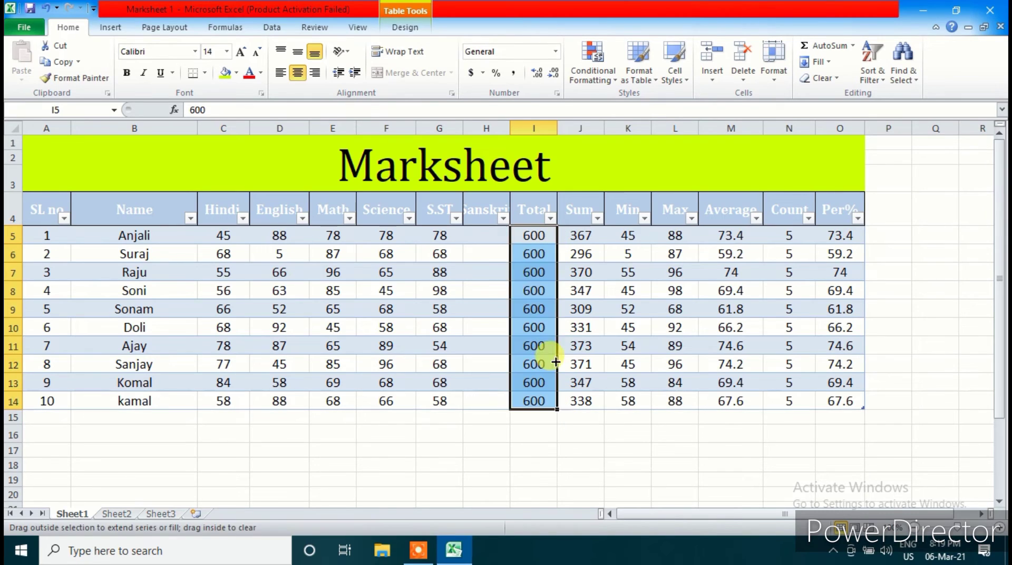
- Undo the Total changes and the Sanskrit heading, and delete the inserted column H before Total
left_click(490, 238)
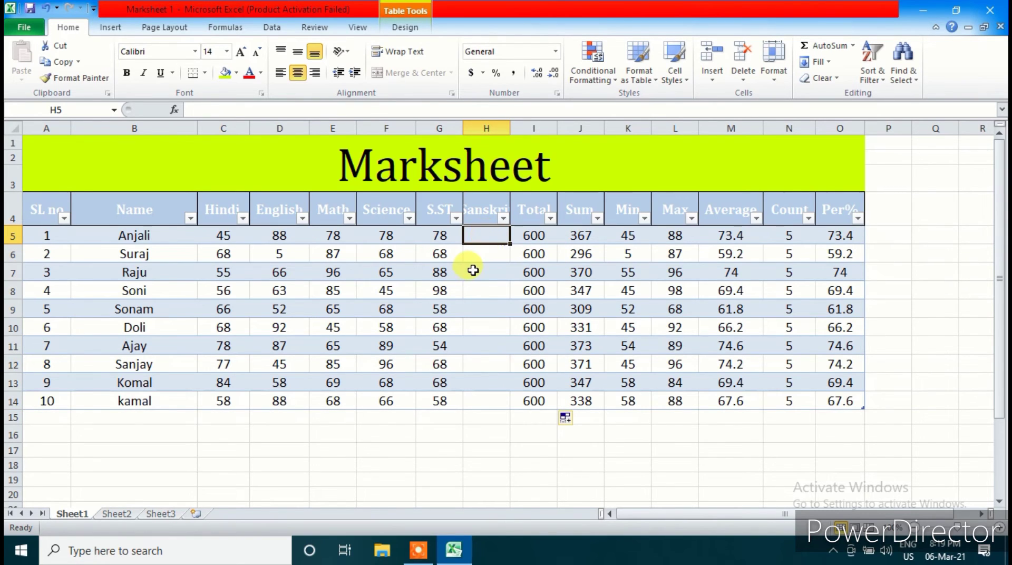
key("ctrl+z")
key("ctrl+z")
key("ctrl+z")
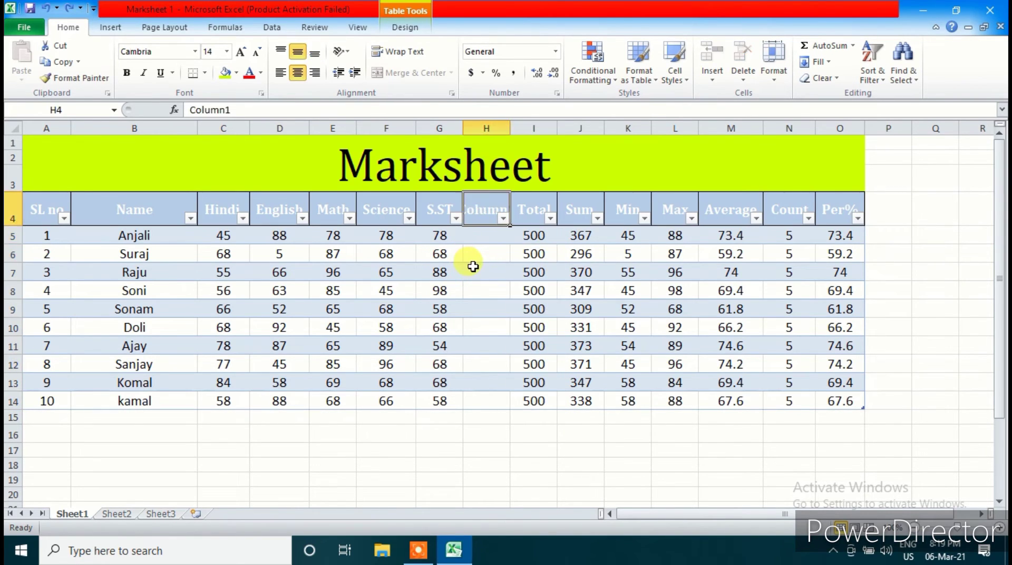
left_click(485, 123)
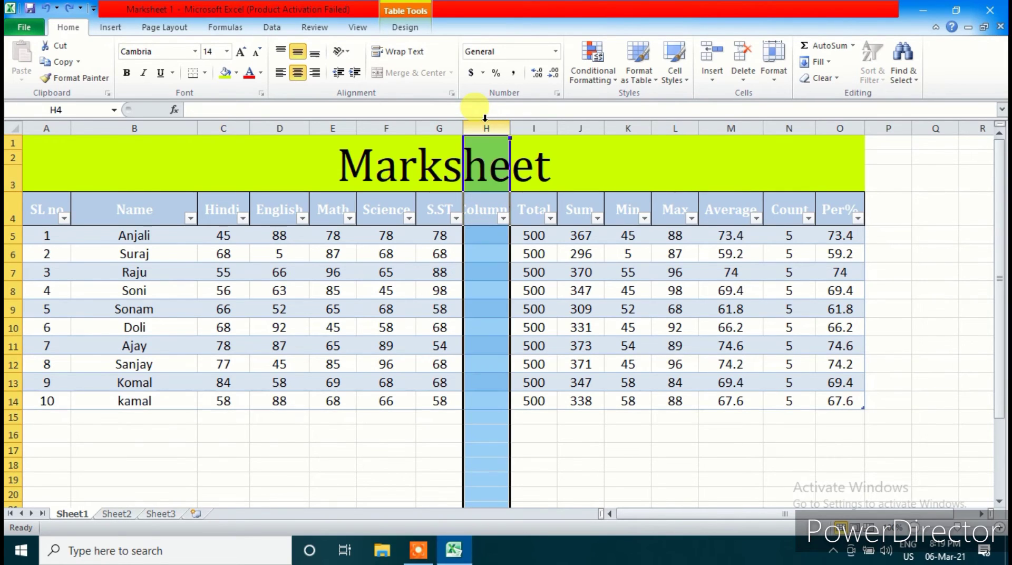
left_click(742, 70)
left_click(552, 379)
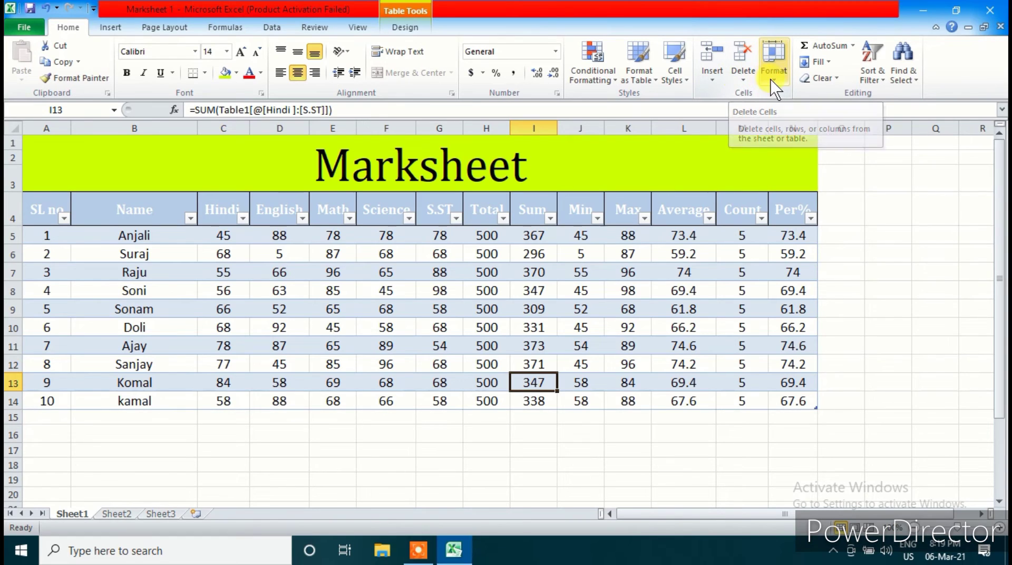
- Resize the Name column so it is slightly narrower than before
left_click(370, 416)
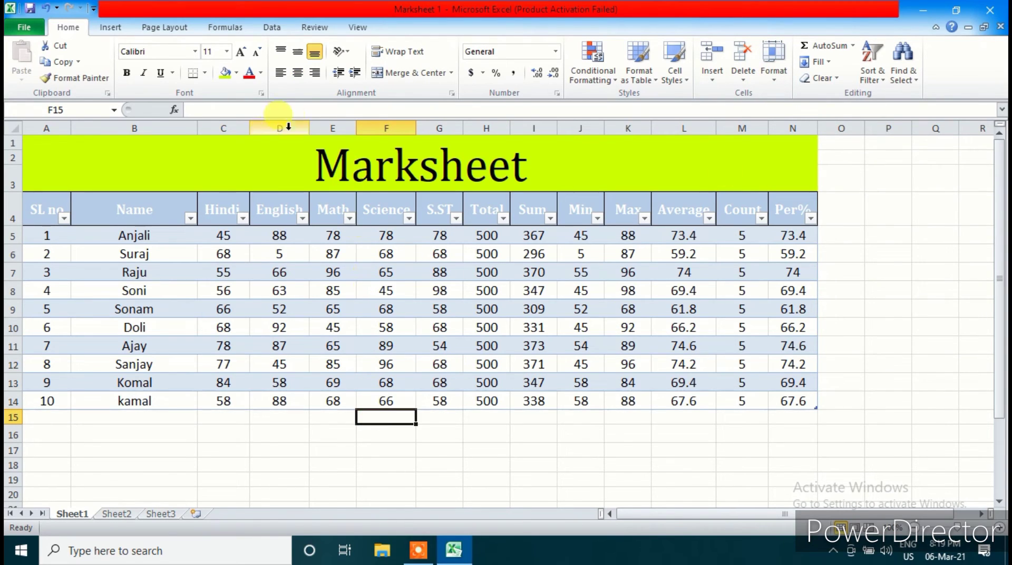
left_click(147, 128)
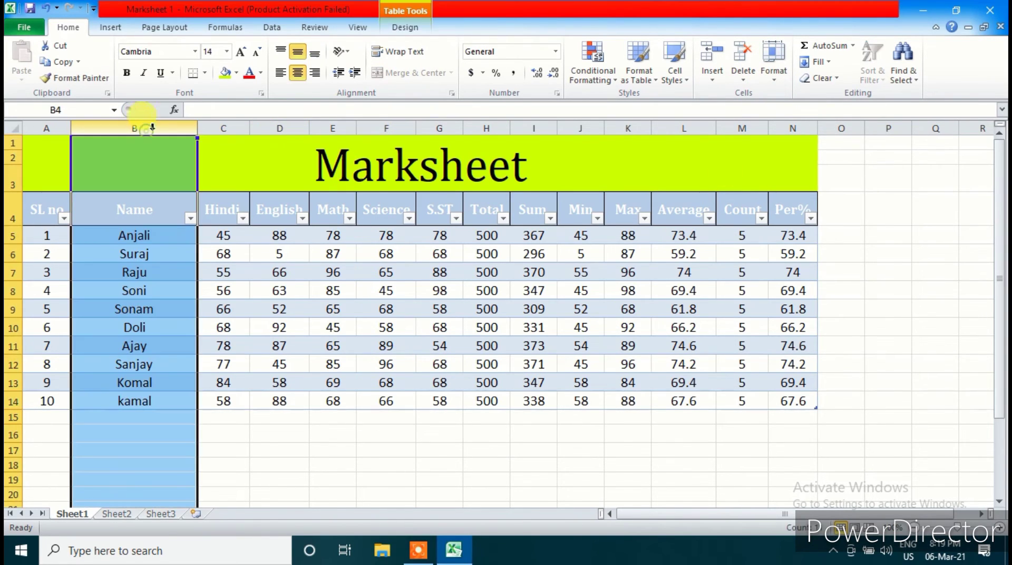
left_click(220, 122)
left_click(280, 128)
mouse_move(310, 128)
left_mouse_down()
mouse_move(339, 128)
mouse_move(309, 129)
left_mouse_up()
left_click(186, 127)
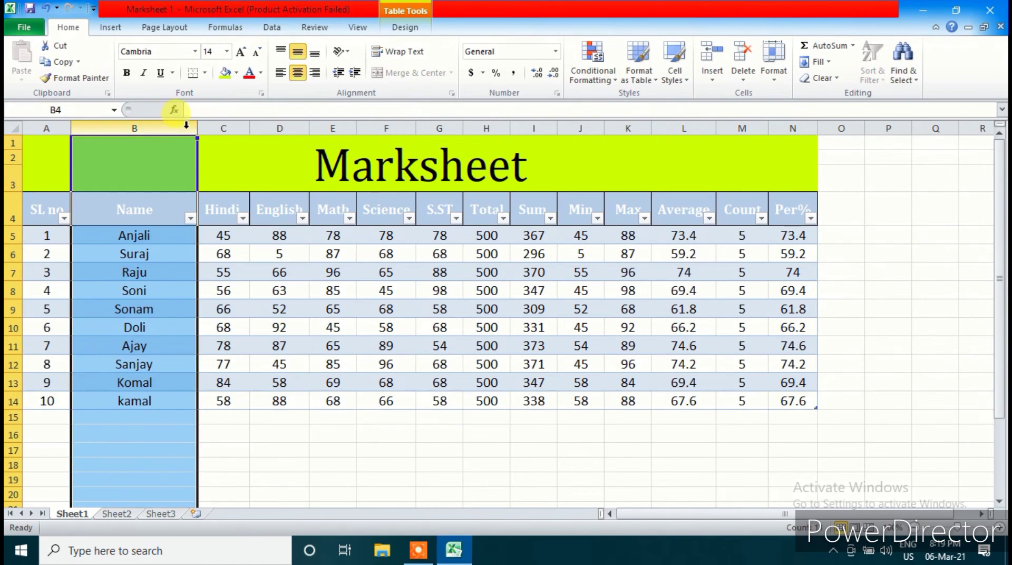
left_click_drag(198, 127, 151, 132)
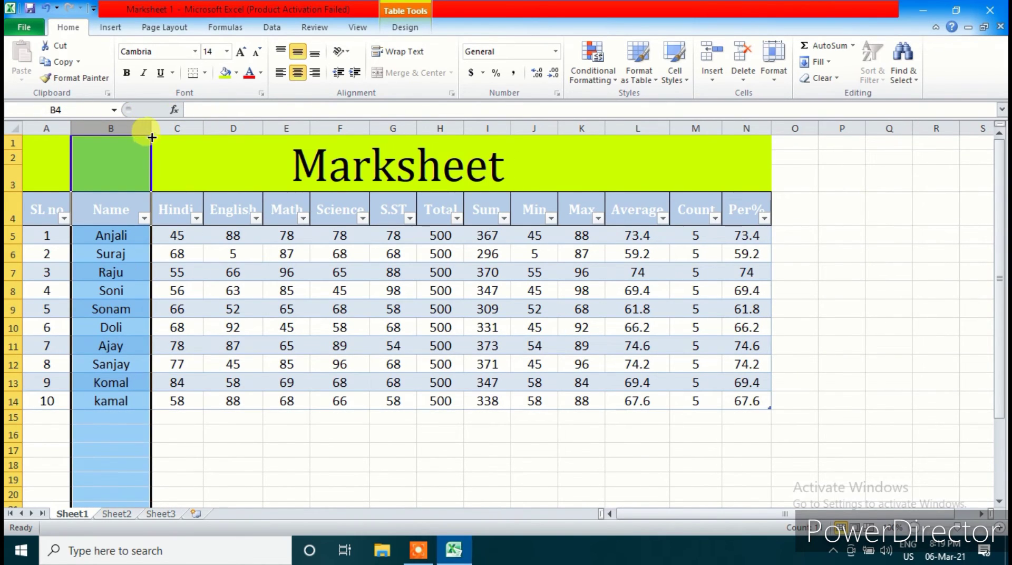
left_click_drag(151, 129, 188, 131)
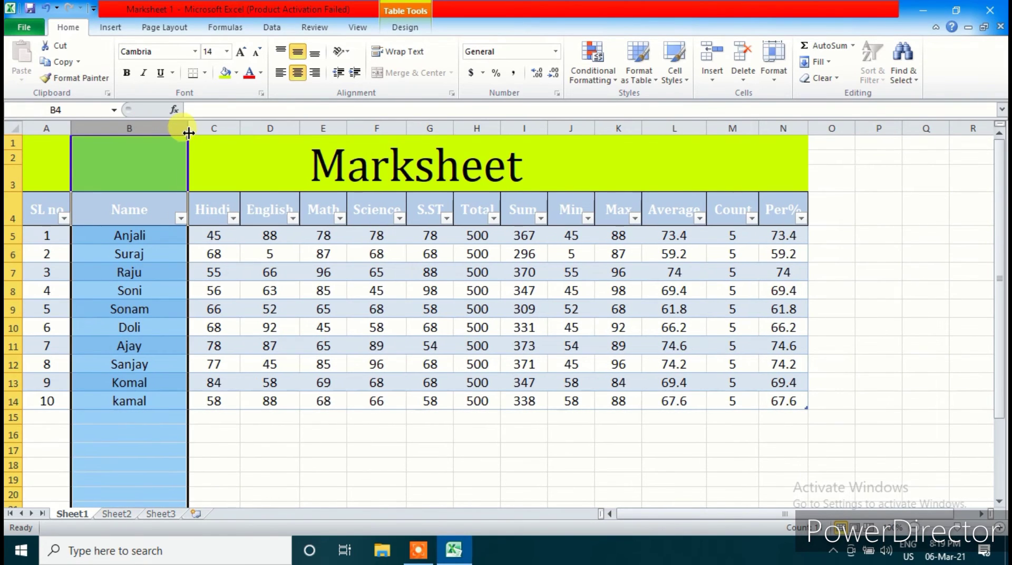
left_click(218, 311)
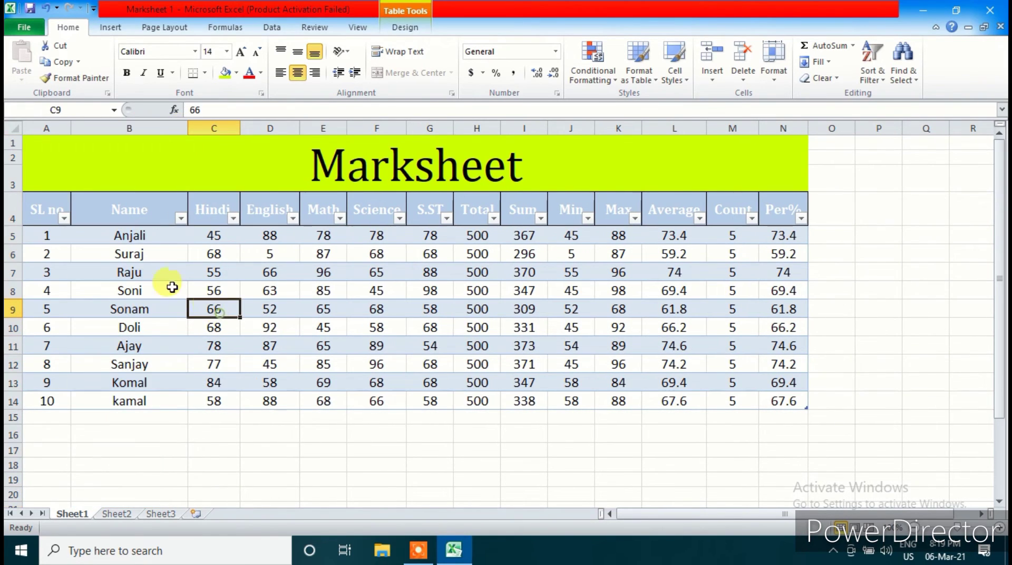
- Reduce the height of header row 4 slightly
left_click_drag(13, 224, 14, 215)
left_click(13, 209)
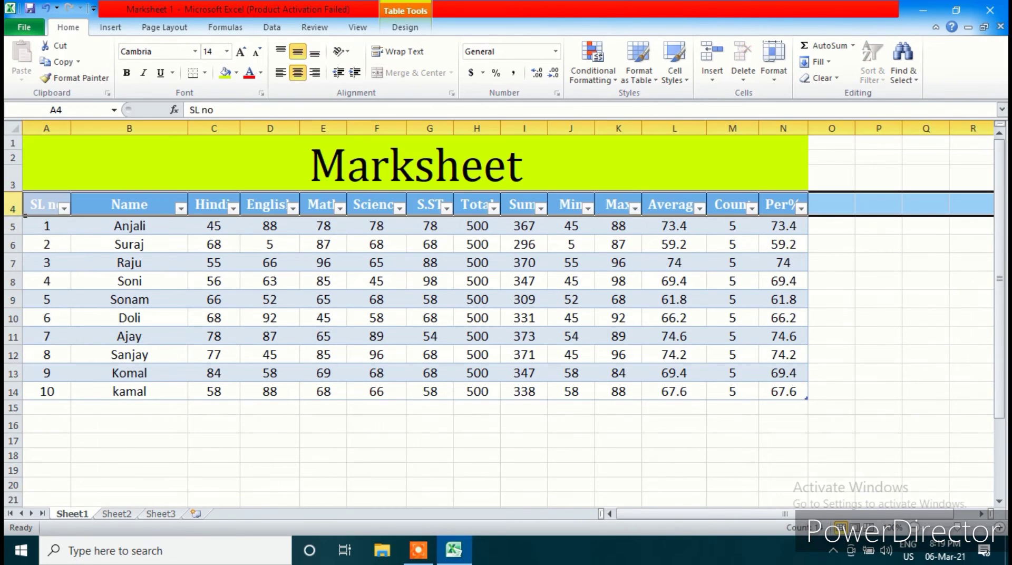
left_click(278, 319)
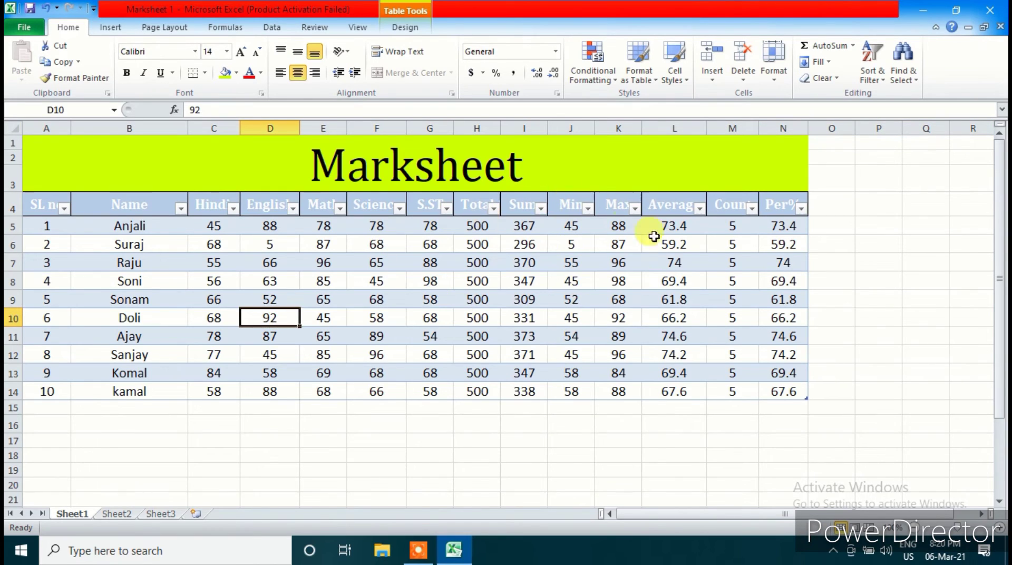
left_click(854, 47)
left_click(865, 237)
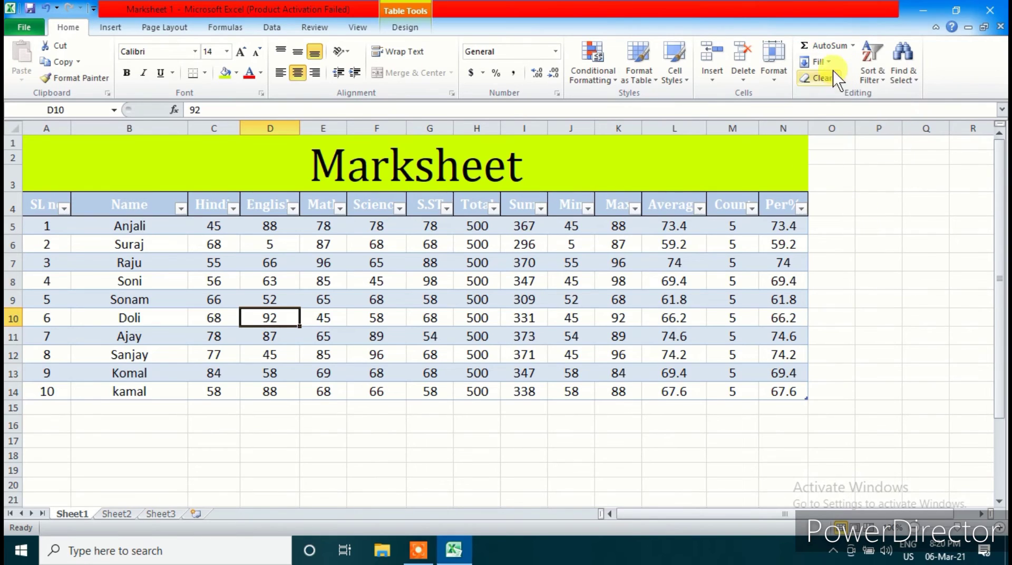
left_click(823, 62)
left_click(841, 298)
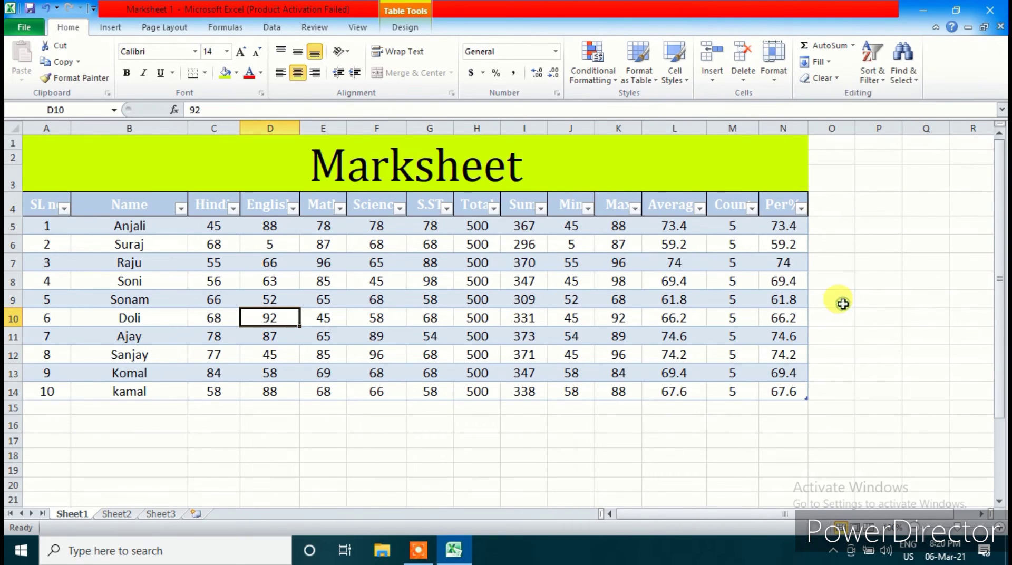
scroll(727, 363, "down", 2)
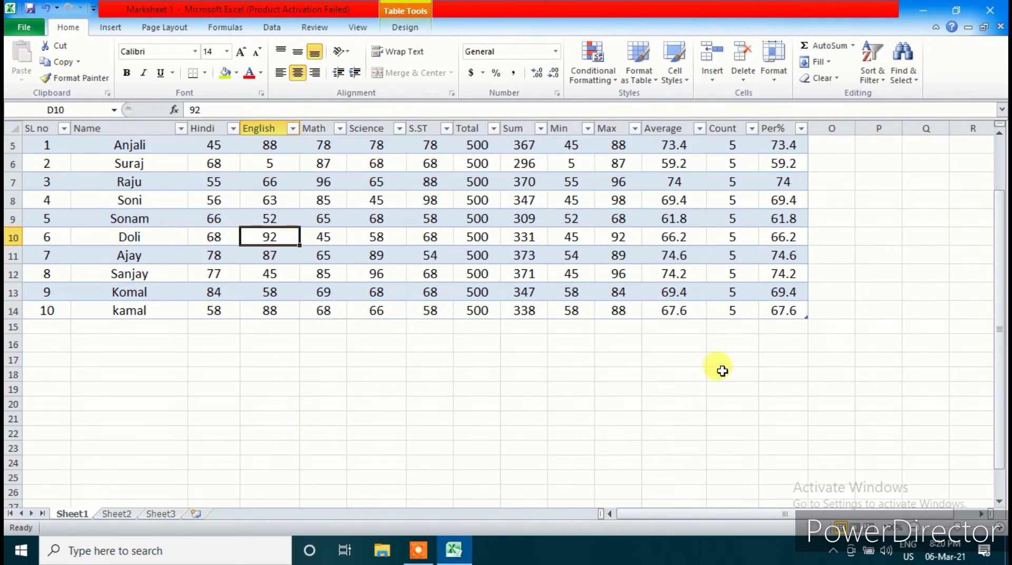
scroll(717, 368, "up", 2)
scroll(435, 418, "down", 3)
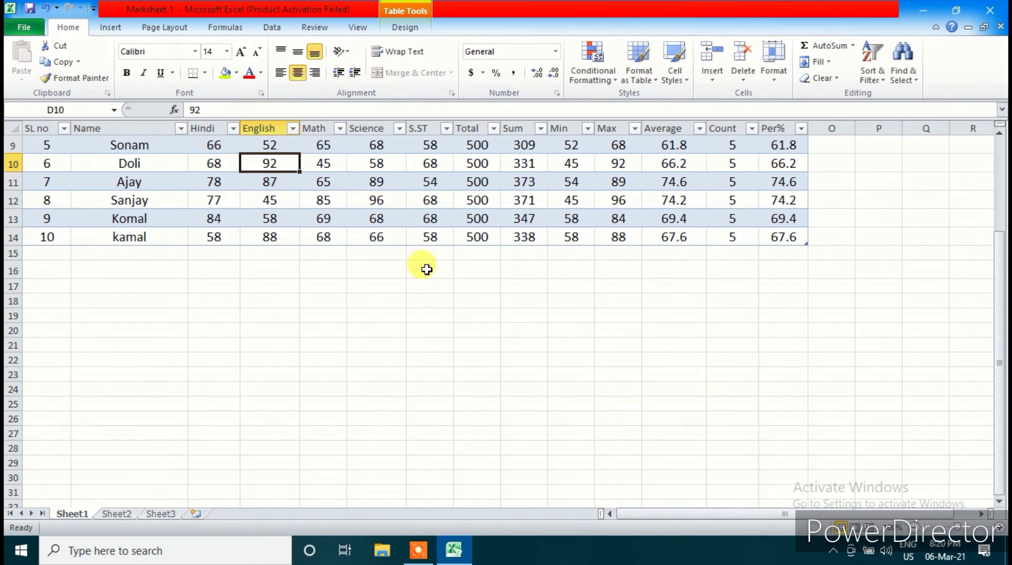
scroll(432, 279, "up", 3)
- Clear the Total values in H6:H14 and use Fill Down to copy 500 from H5 through H14
left_click_drag(477, 245, 475, 389)
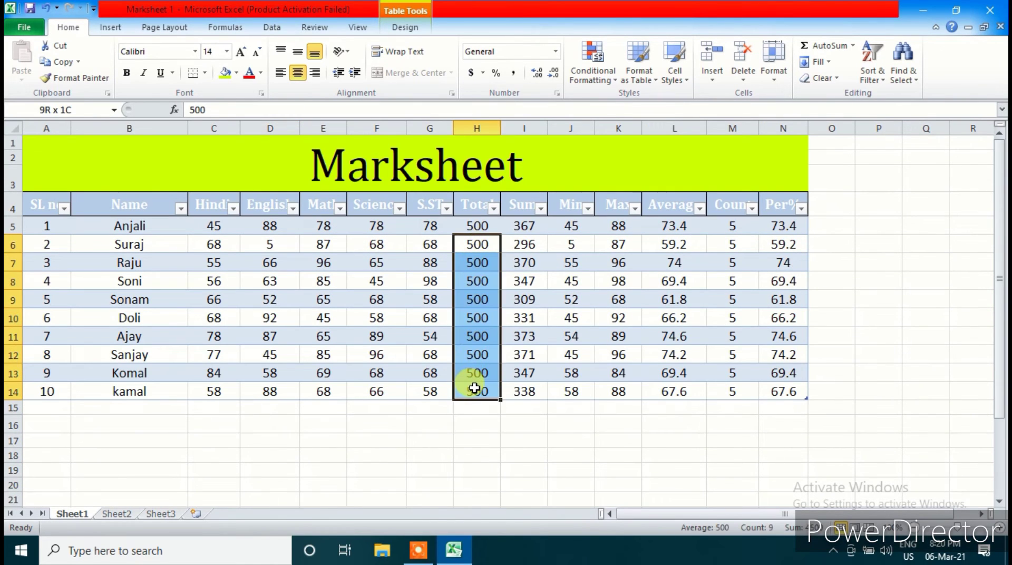
key("Delete")
left_click(475, 224)
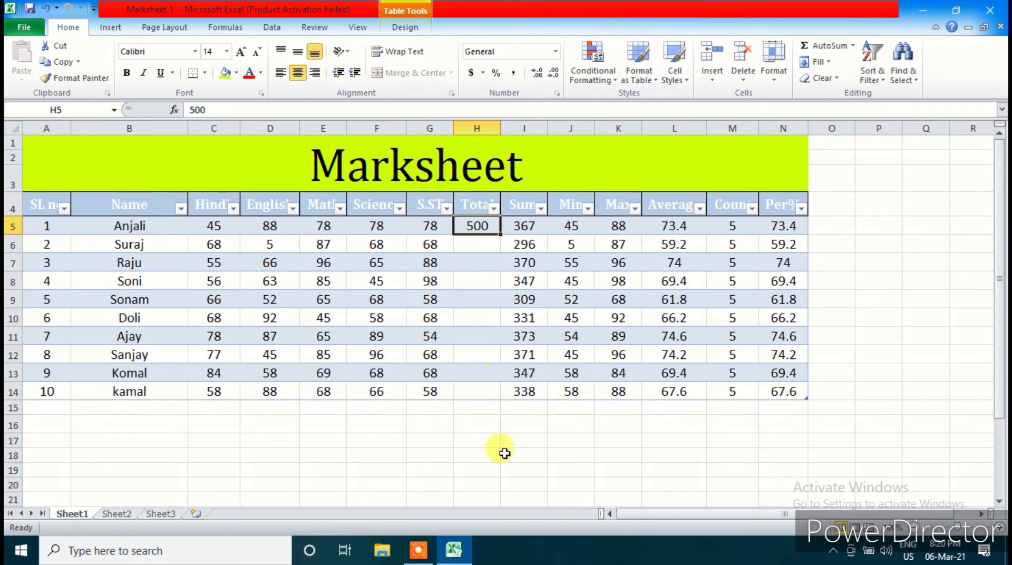
left_click_drag(477, 226, 481, 387)
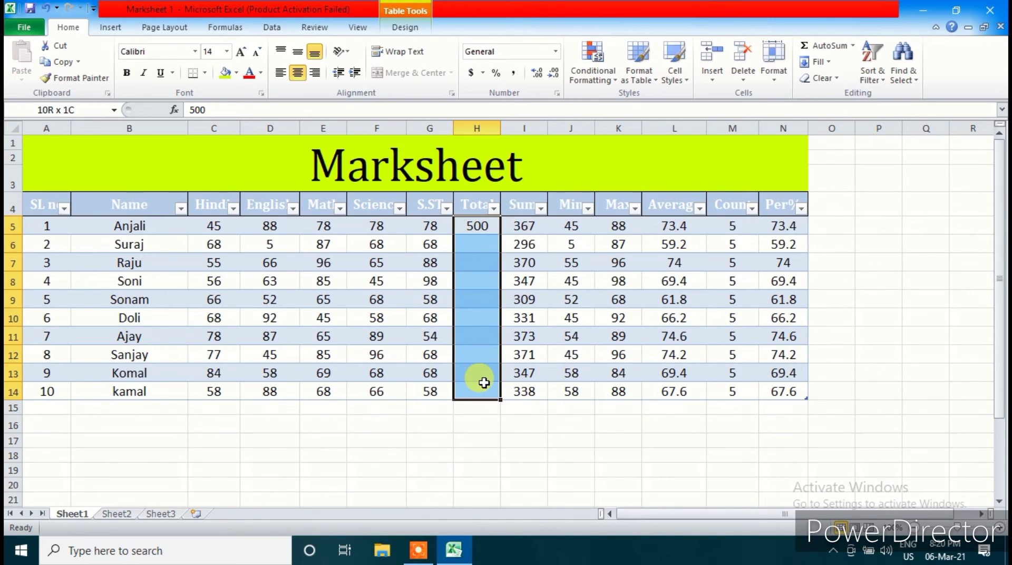
left_click(819, 62)
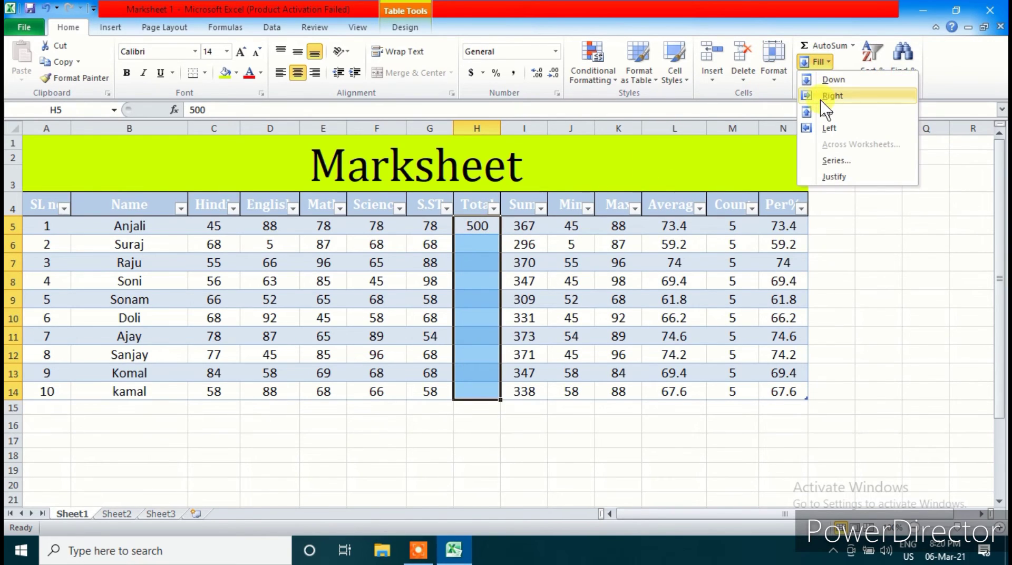
left_click(831, 79)
left_click(488, 456)
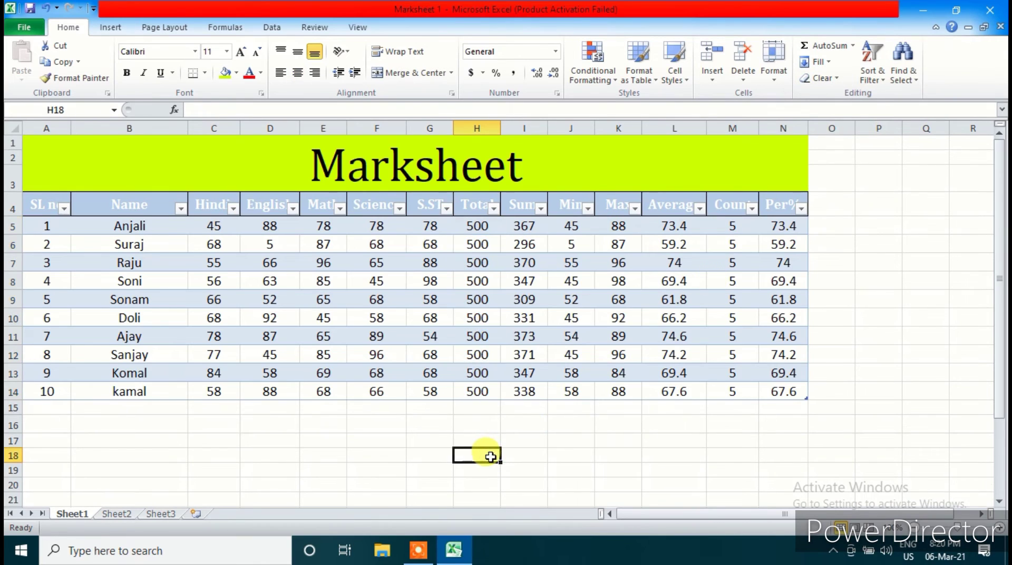
- Enter 500 in cell H18 and use Fill Right to copy it across row 18 through P18
scroll(491, 458, "down", 3)
type("50")
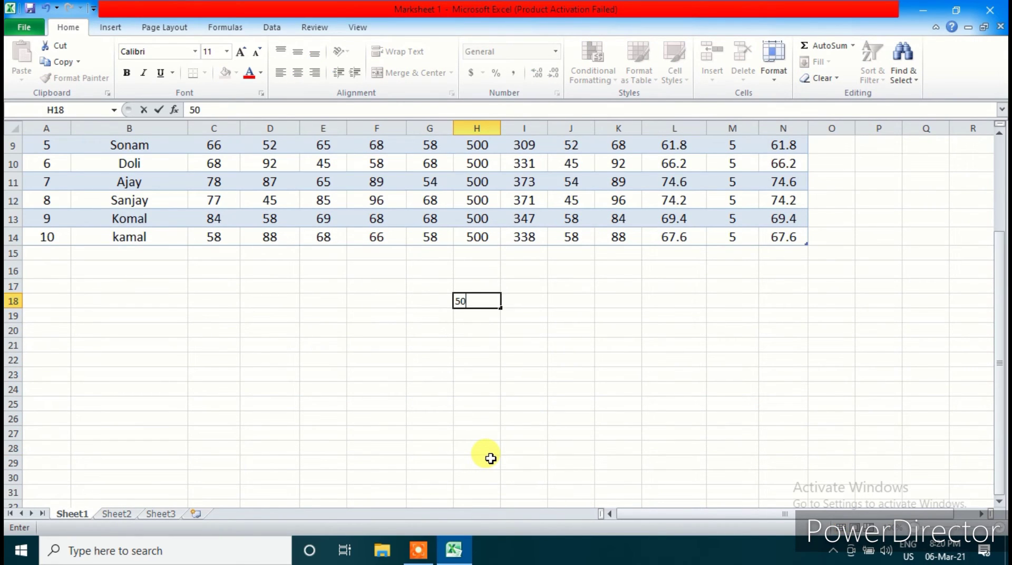
type("0")
left_click(522, 413)
left_click_drag(479, 299, 881, 300)
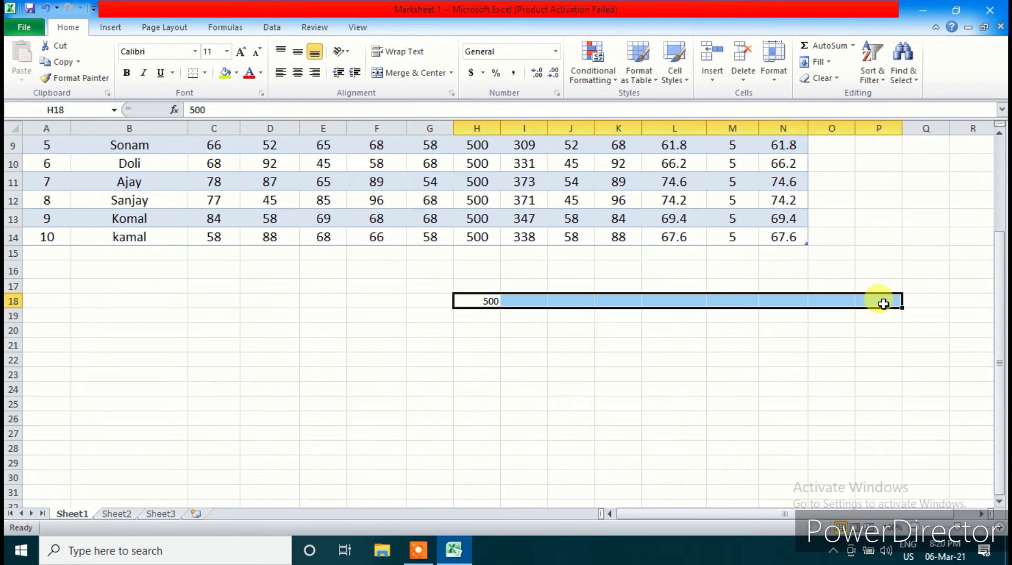
left_click(832, 66)
left_click(829, 96)
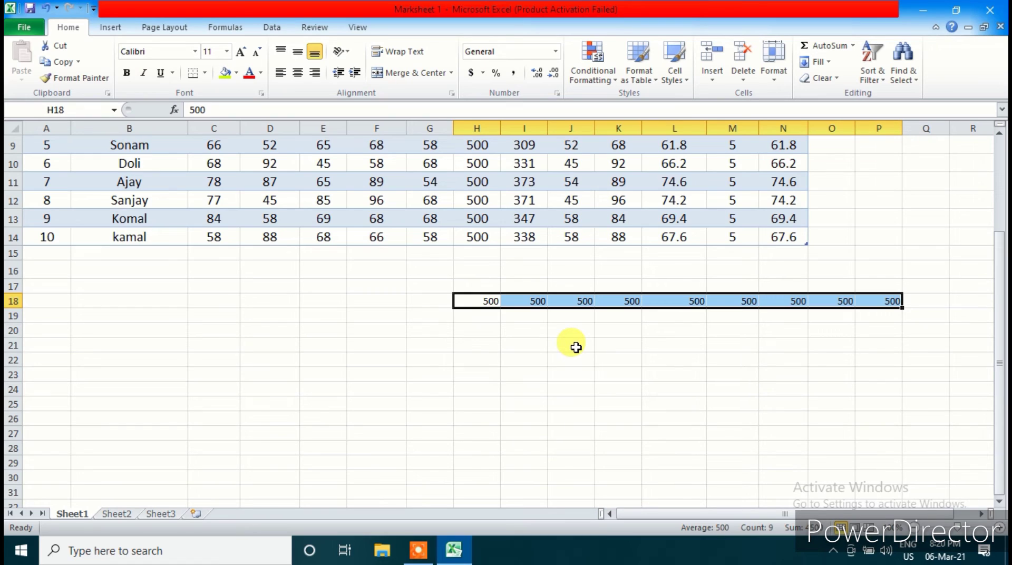
- Delete the filled values from H18:P18 below the marksheet
key("Delete")
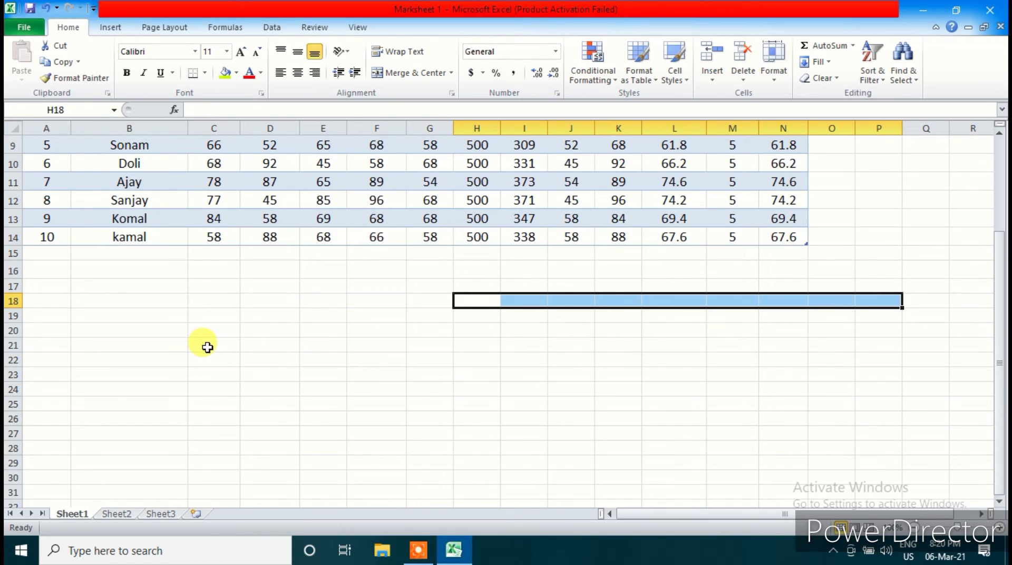
scroll(203, 343, "down", 1)
scroll(293, 384, "up", 4)
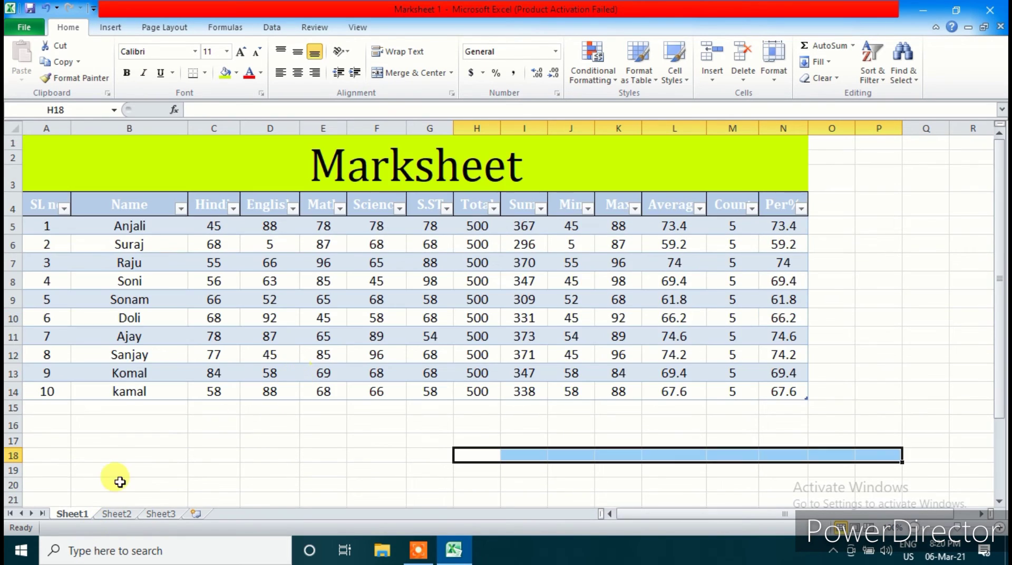
- On Sheet3, enter 1 in B5 and 2 in B6 as the start of a number series
left_click(117, 513)
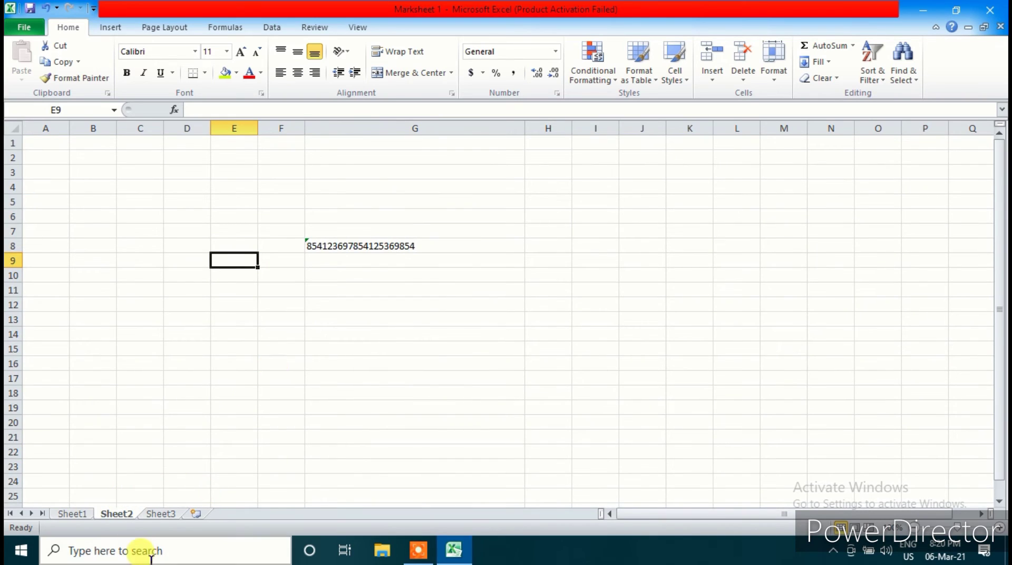
left_click(158, 513)
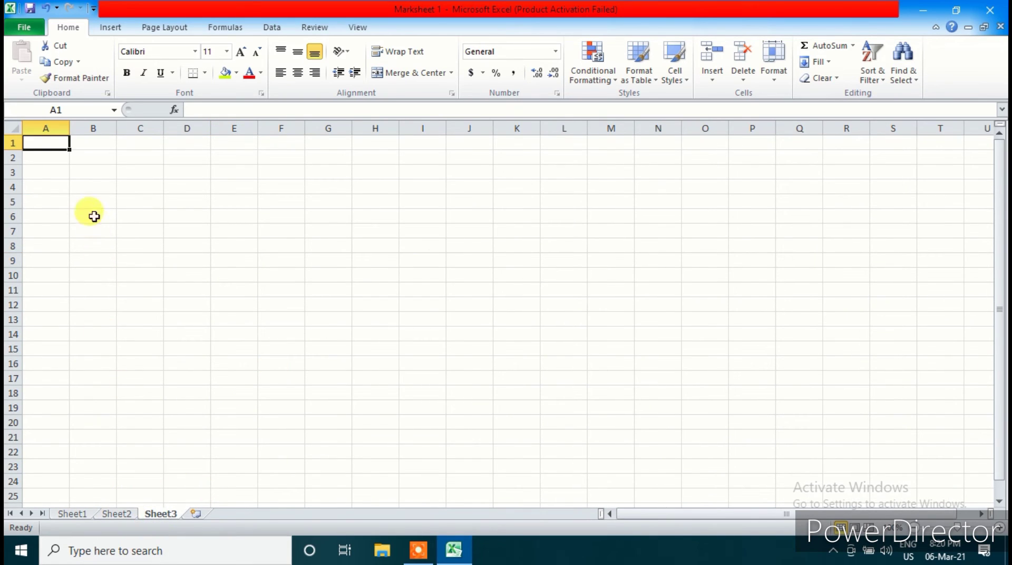
left_click(82, 198)
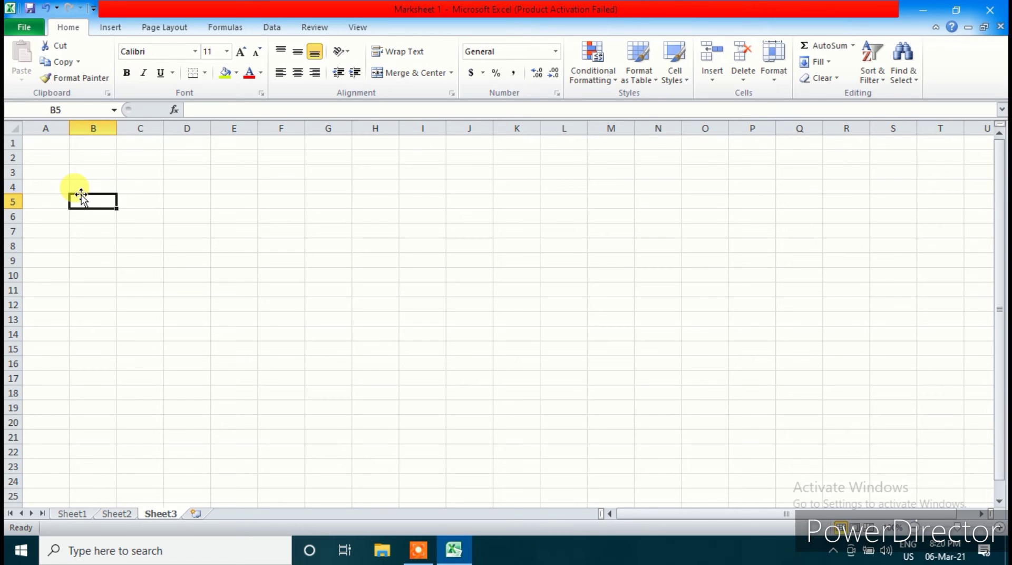
type("1")
key("Return")
type("2")
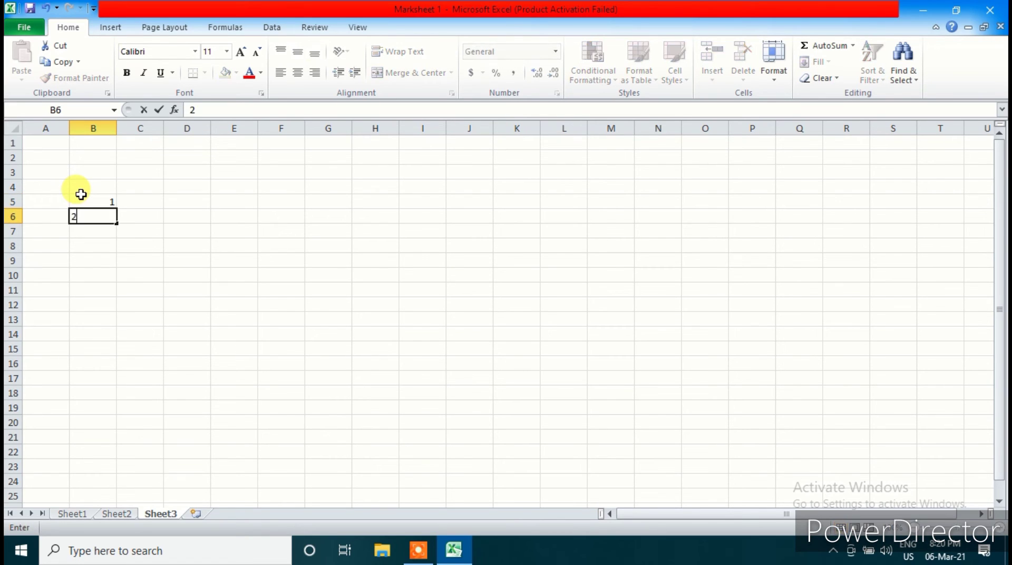
key("Return")
- Enter 11 in C5 and 12 in C6 beside the first pair of numbers
key("Right")
key("Up")
key("Up")
type("1")
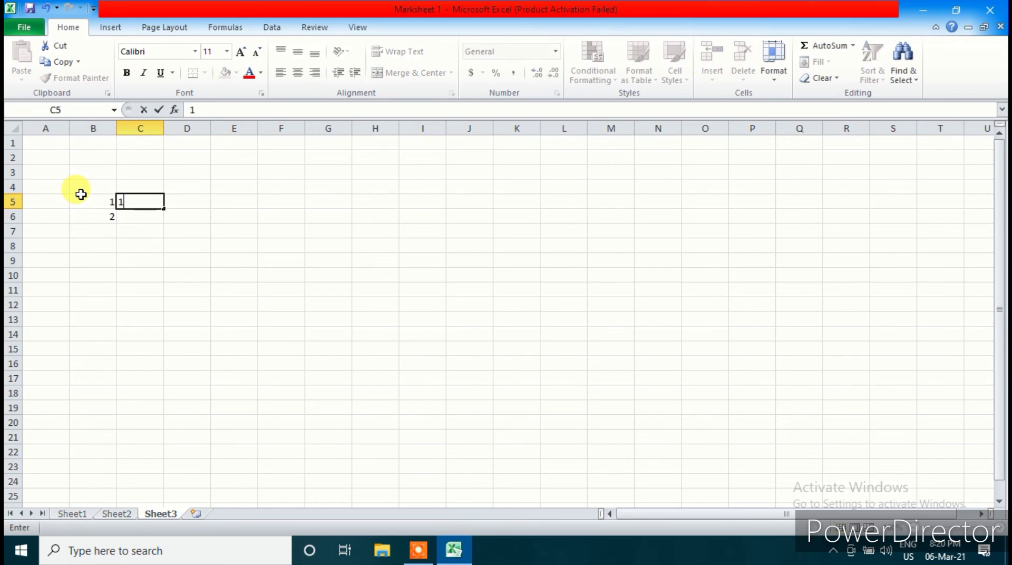
type("1")
key("Return")
type("12")
key("Return")
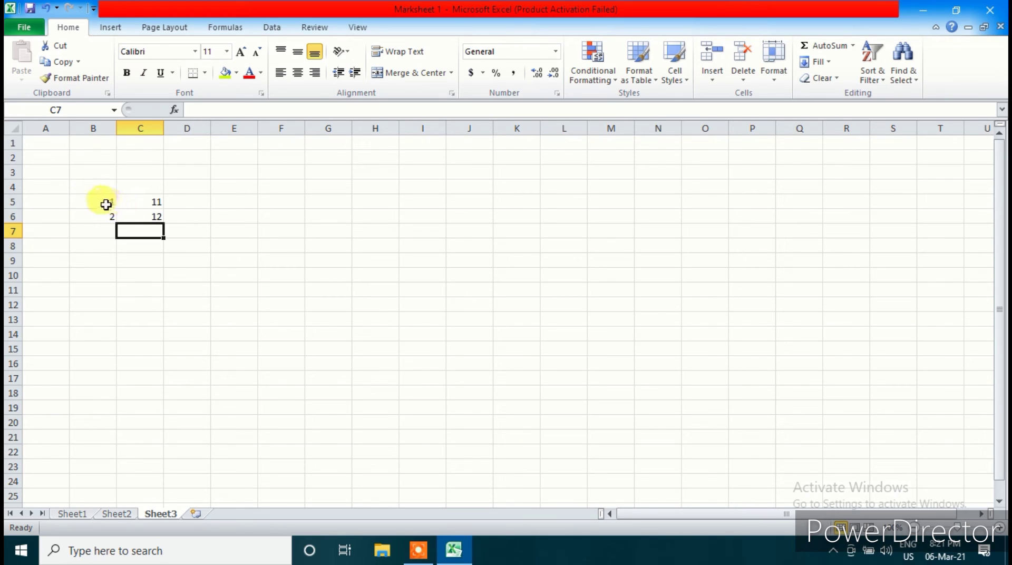
- Extend the B5:C6 number series down through row 14 and across through column K
left_click_drag(104, 201, 138, 216)
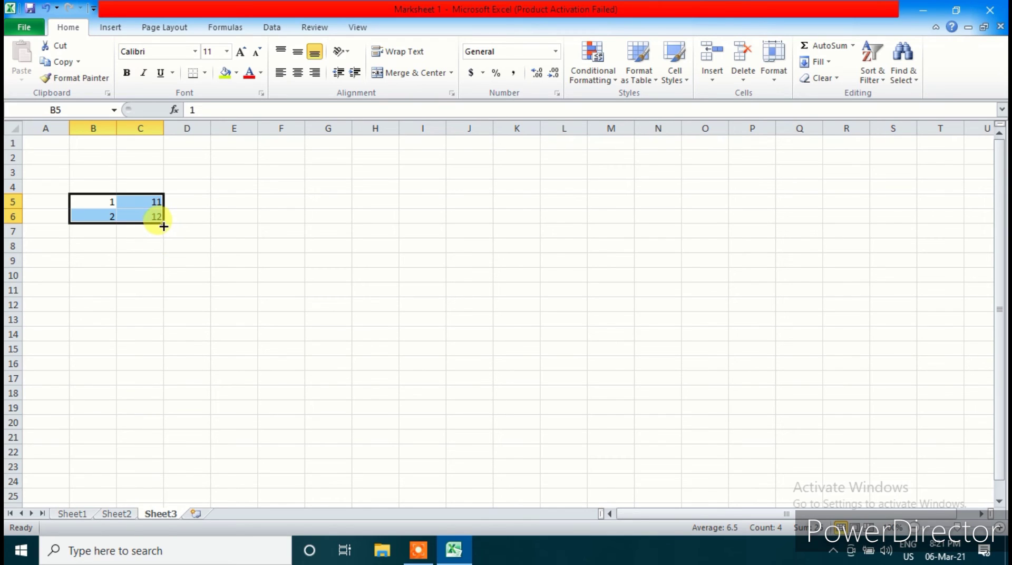
left_click_drag(163, 226, 563, 316)
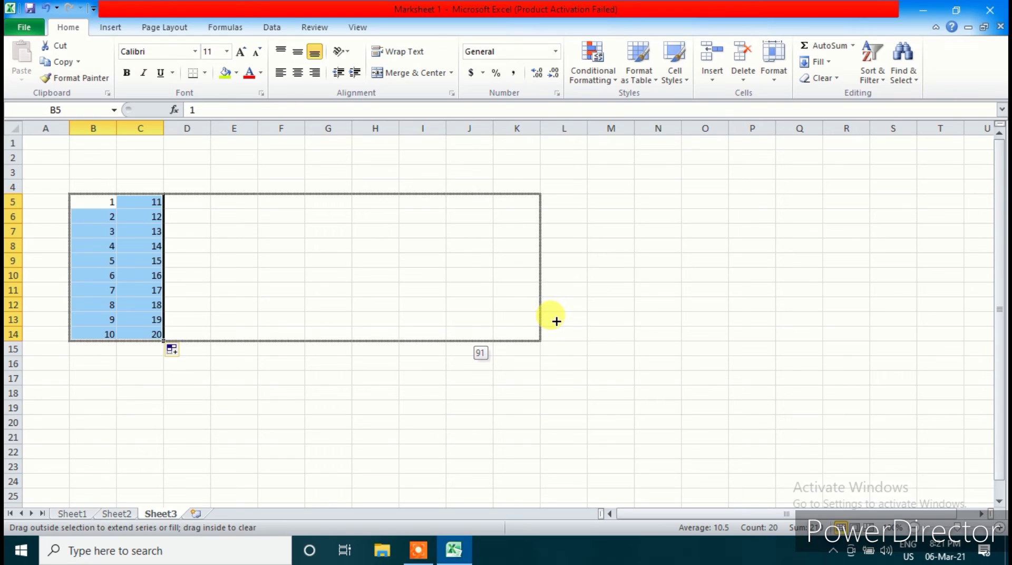
left_click_drag(557, 321, 554, 318)
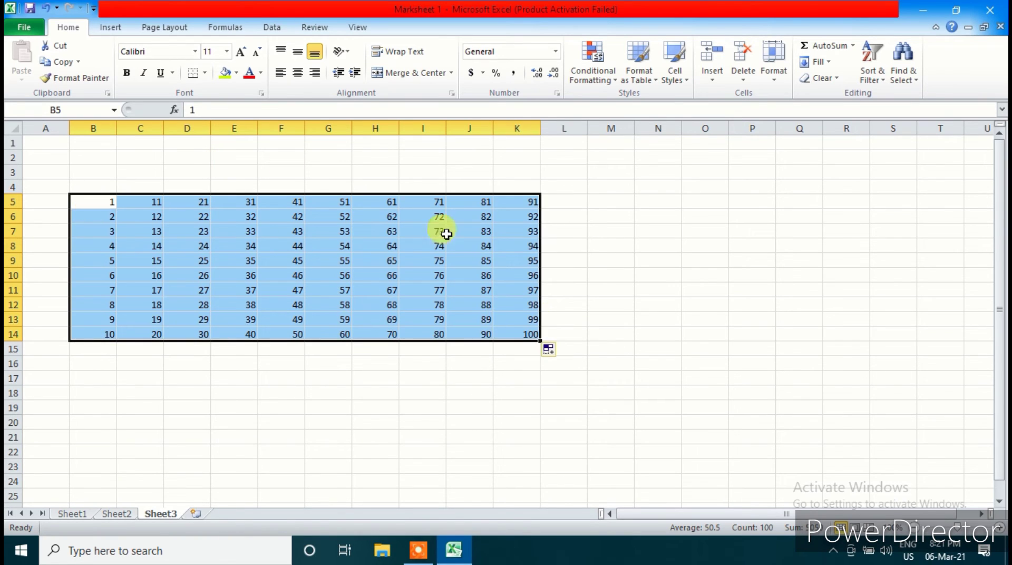
left_click(525, 395)
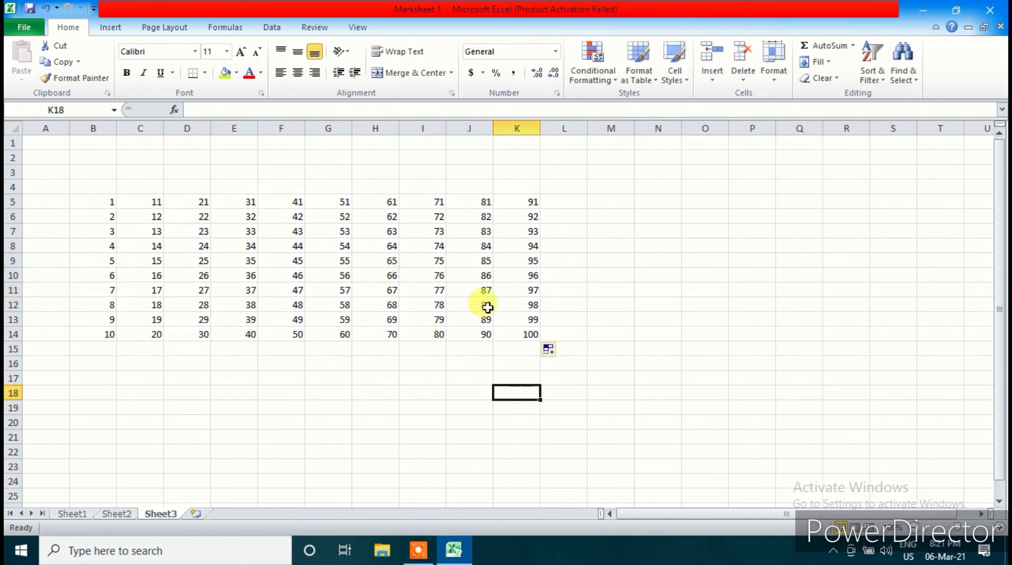
left_click(522, 337)
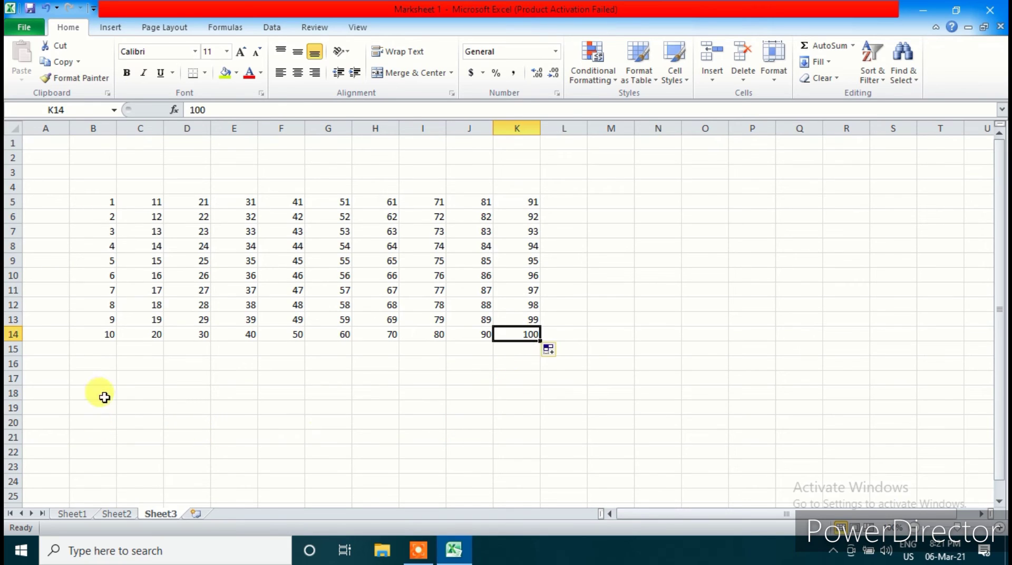
- Enter 2 in B17 and 4 in B18 to start a multiplication table below the number grid
left_click(108, 380)
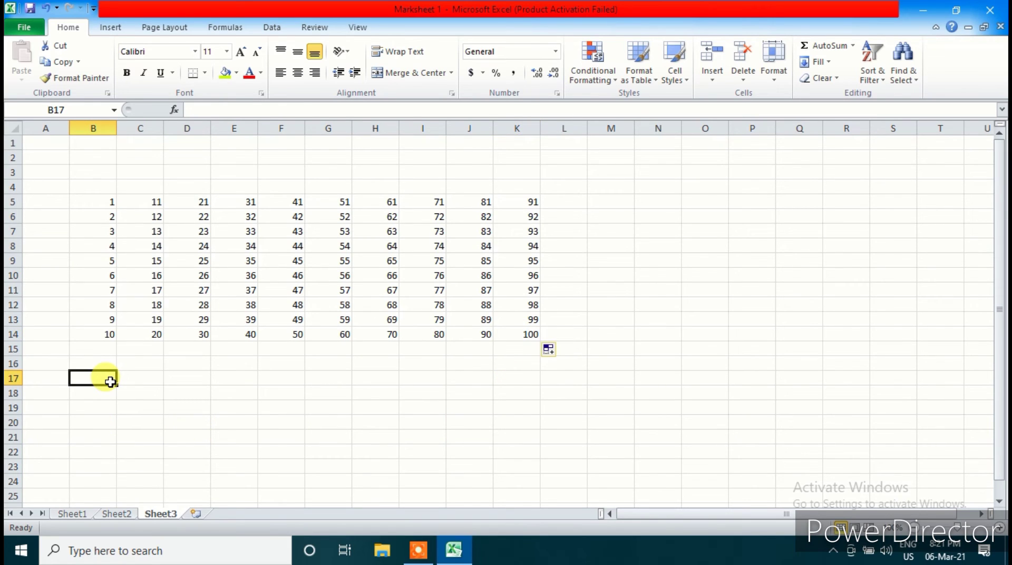
type("3")
key("Return")
type("4")
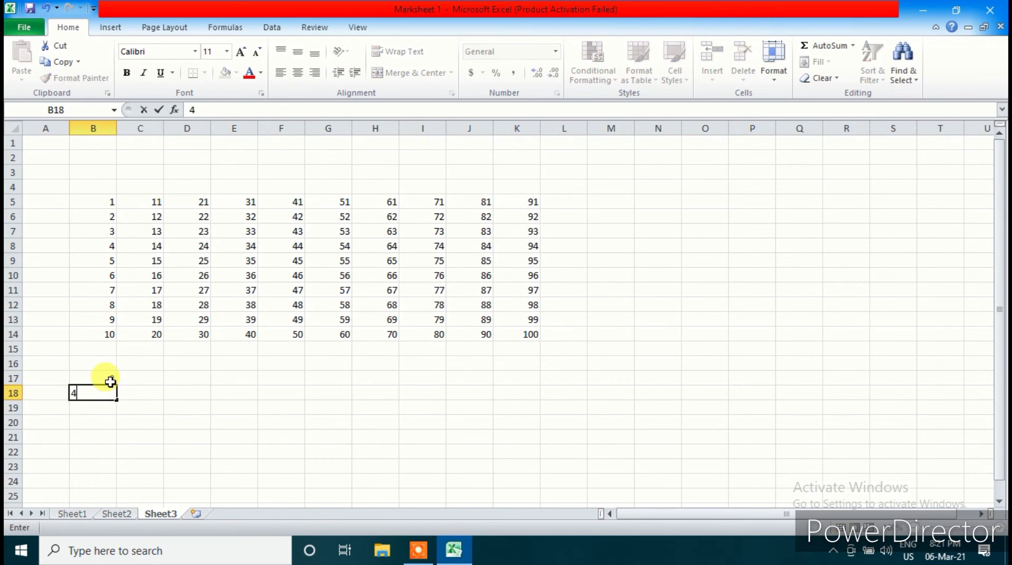
key("Return")
- Enter 3 in C17 and 6 in C18 as the table's second starting column
key("Right")
key("Up")
key("Up")
type("3")
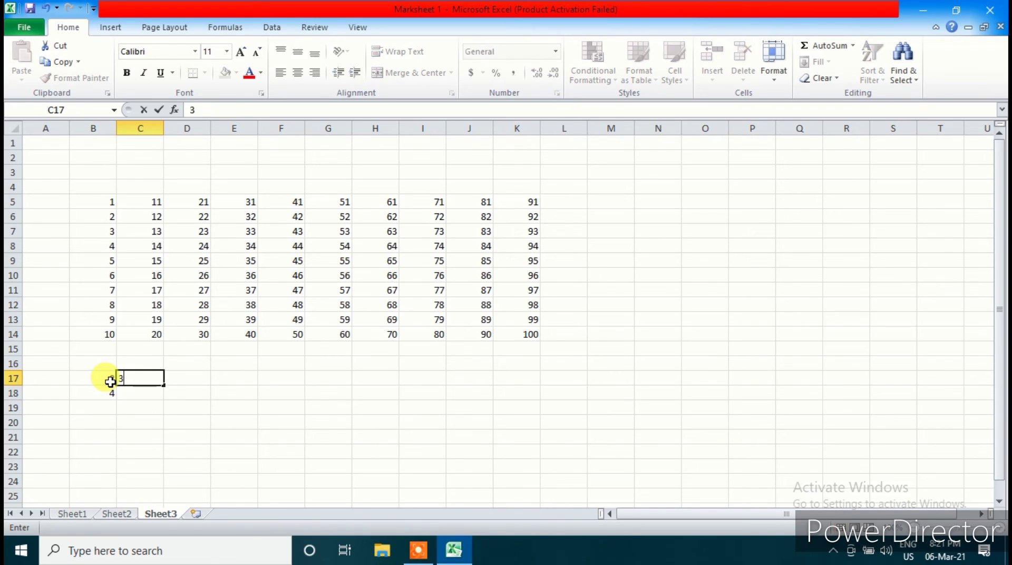
key("Return")
type("6")
key("Return")
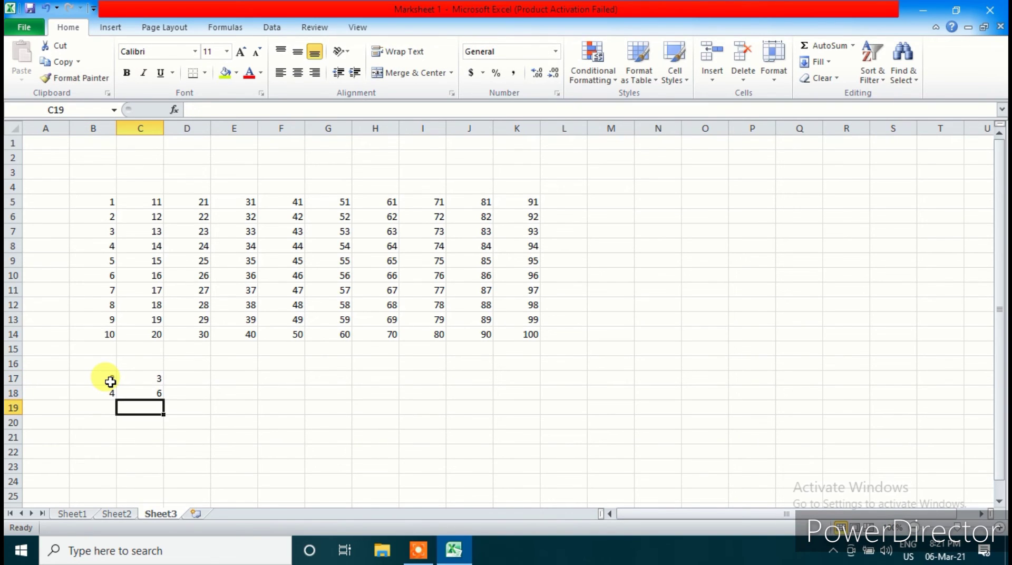
- Extend the B17:C18 series down through row 26 and across through column O
left_click_drag(110, 382, 154, 474)
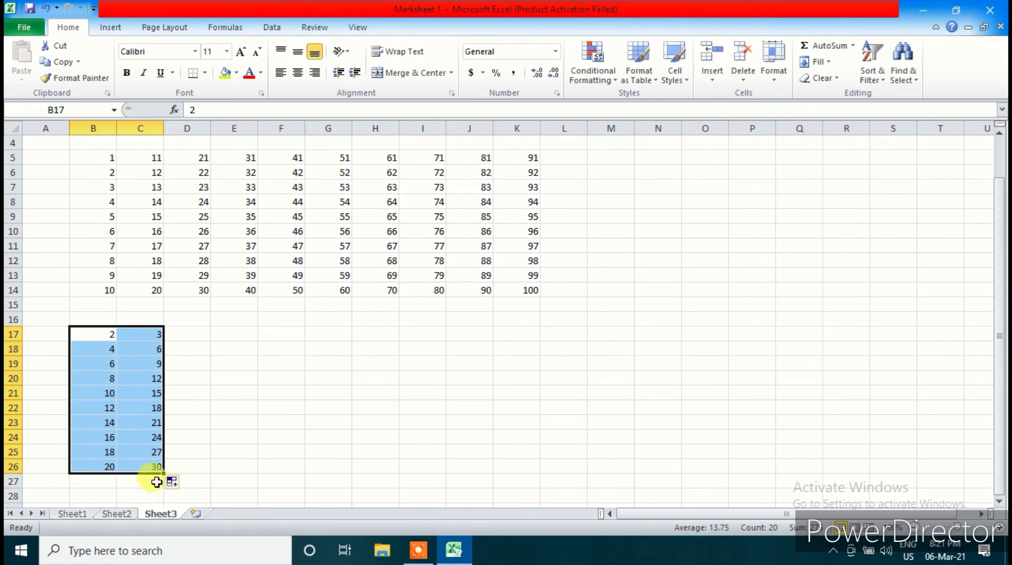
left_click_drag(164, 473, 734, 468)
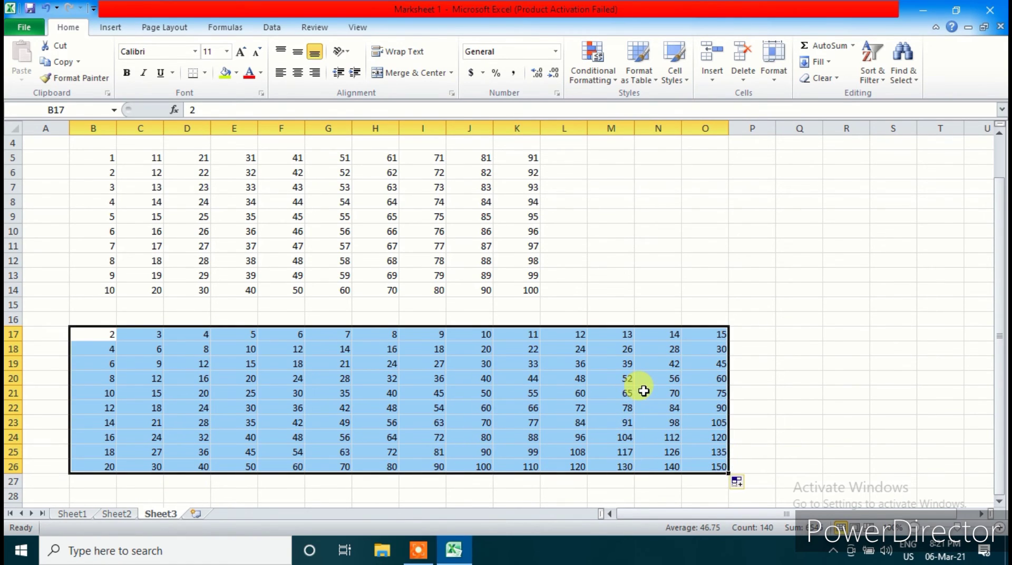
left_click(671, 294)
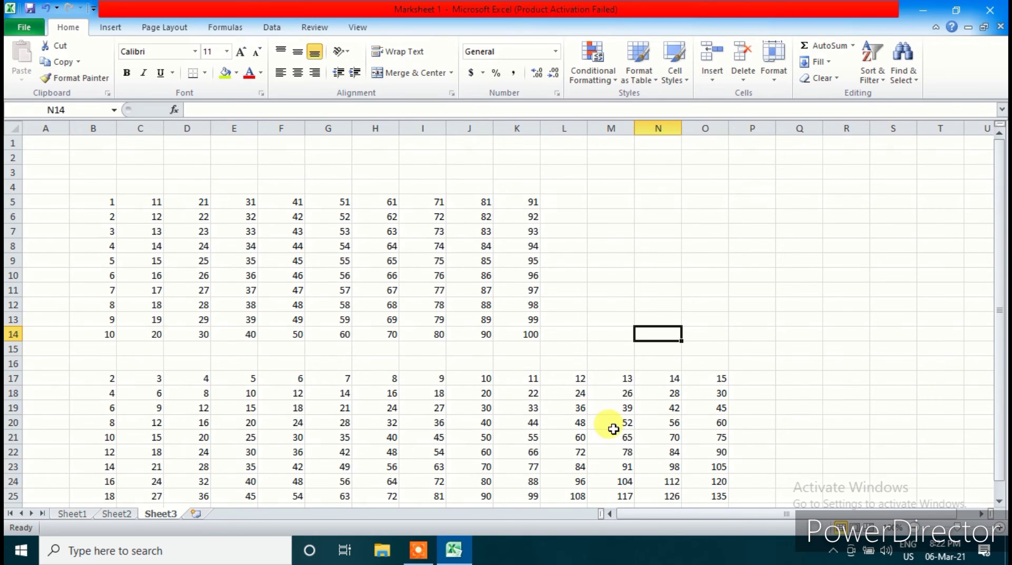
scroll(590, 426, "down", 1)
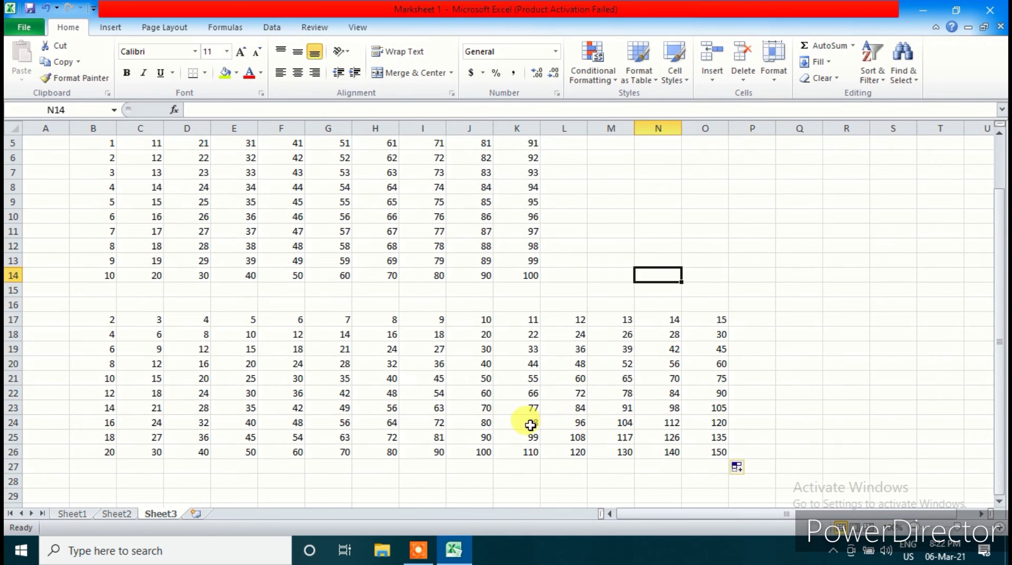
left_click(87, 515)
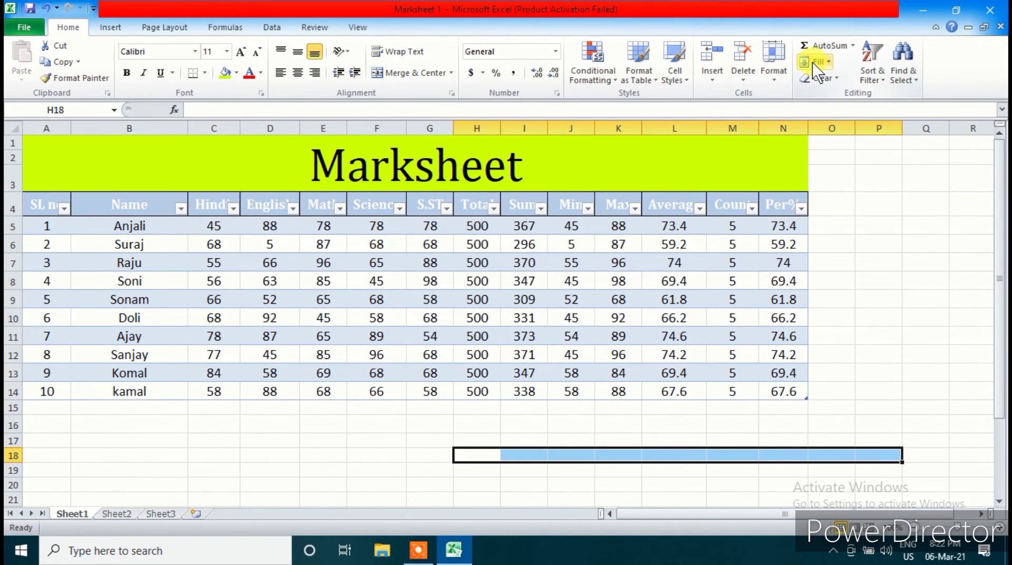
left_click(822, 79)
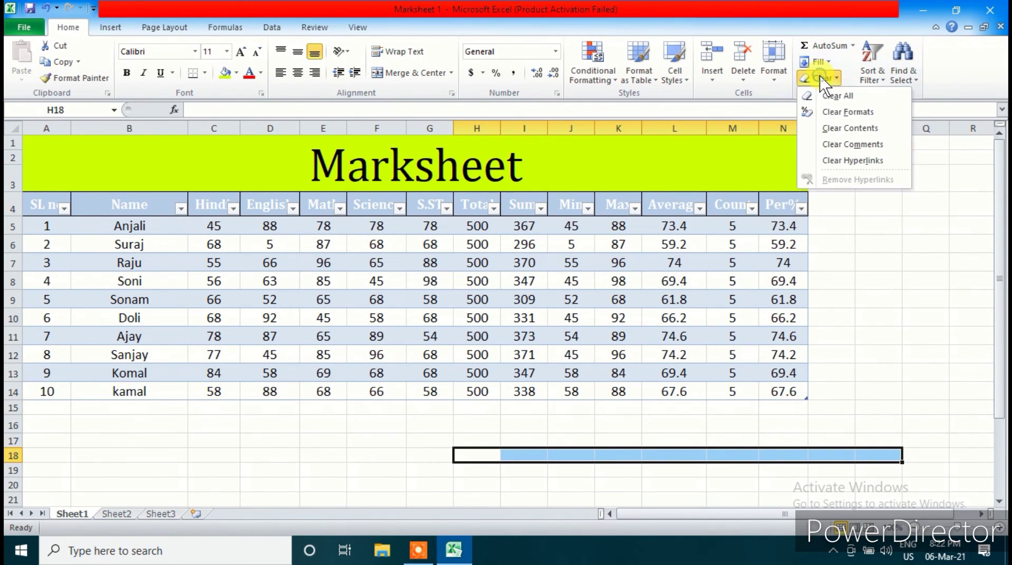
left_click(822, 79)
left_click(462, 474)
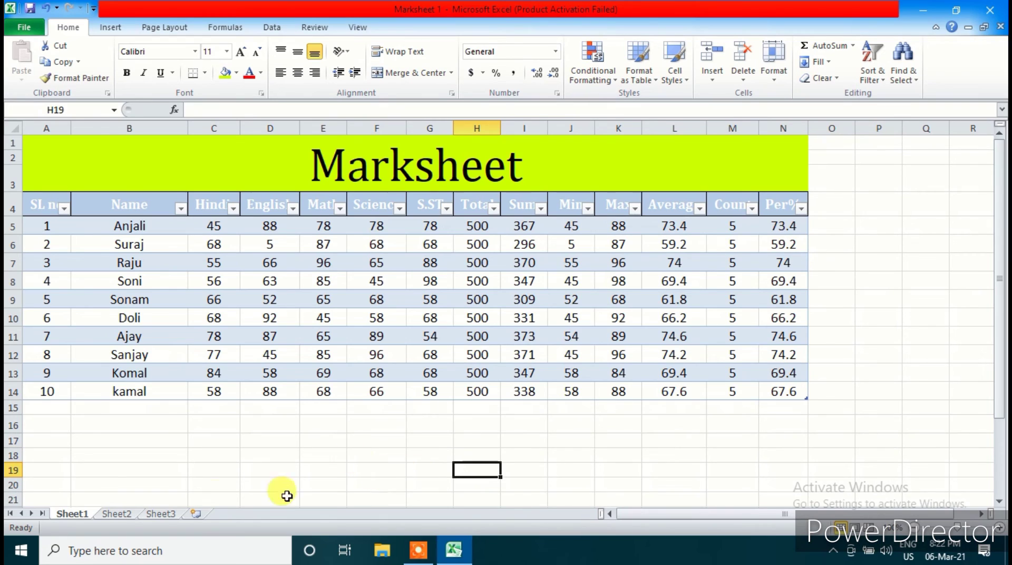
- On Sheet2, select D3:I14 and apply Clear All to remove its contents and formatting
left_click(117, 514)
left_click_drag(187, 173, 601, 338)
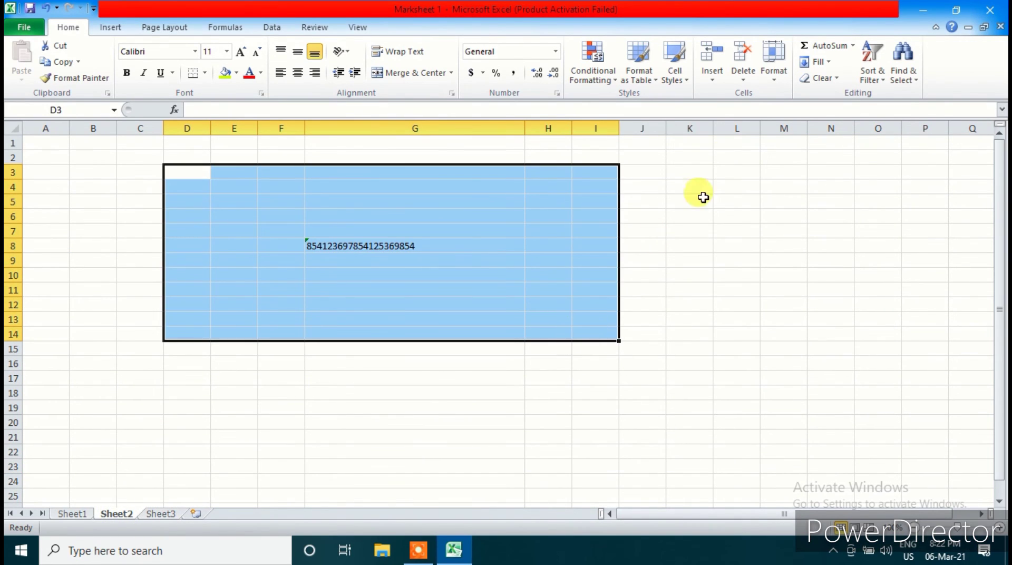
left_click(820, 78)
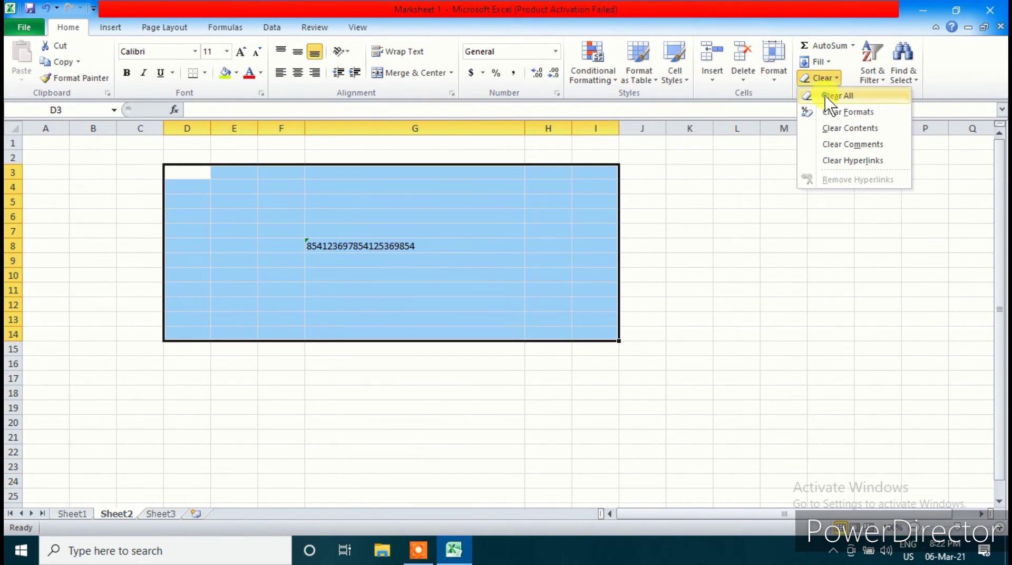
left_click(828, 100)
left_click(129, 453)
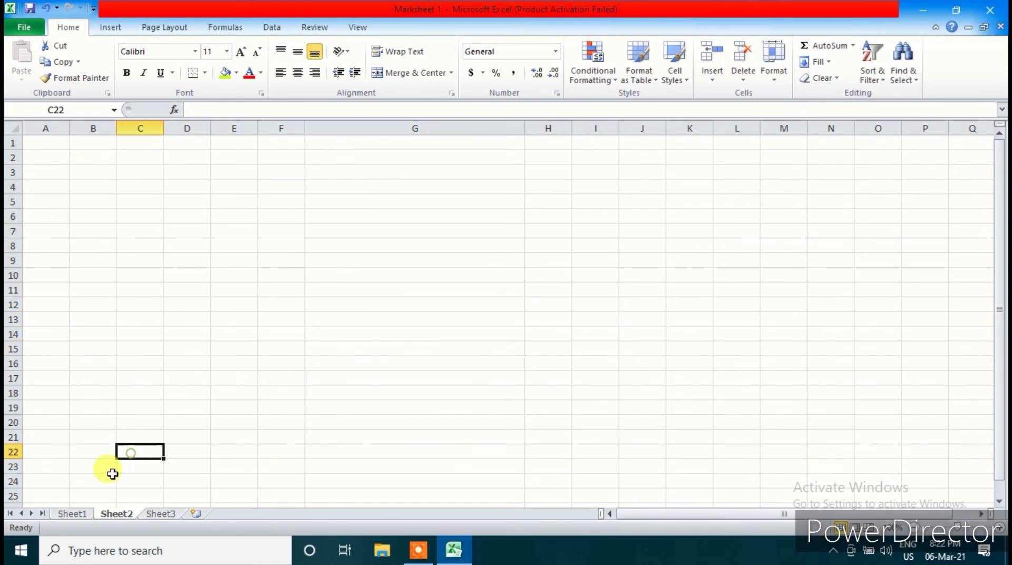
- On Sheet1, sort the marksheet by the names in B5:B14 from A to Z
left_click(71, 514)
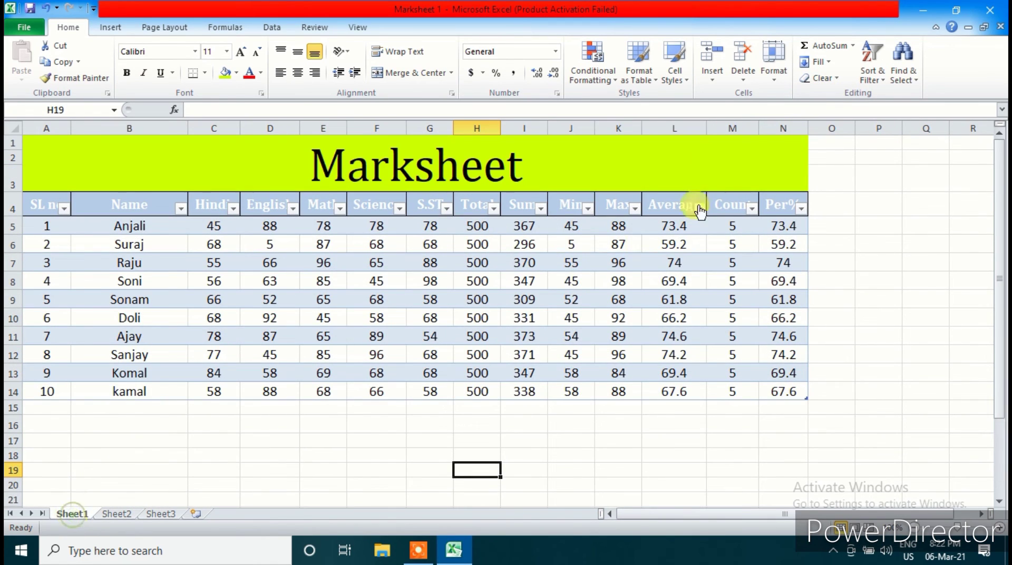
left_click(874, 83)
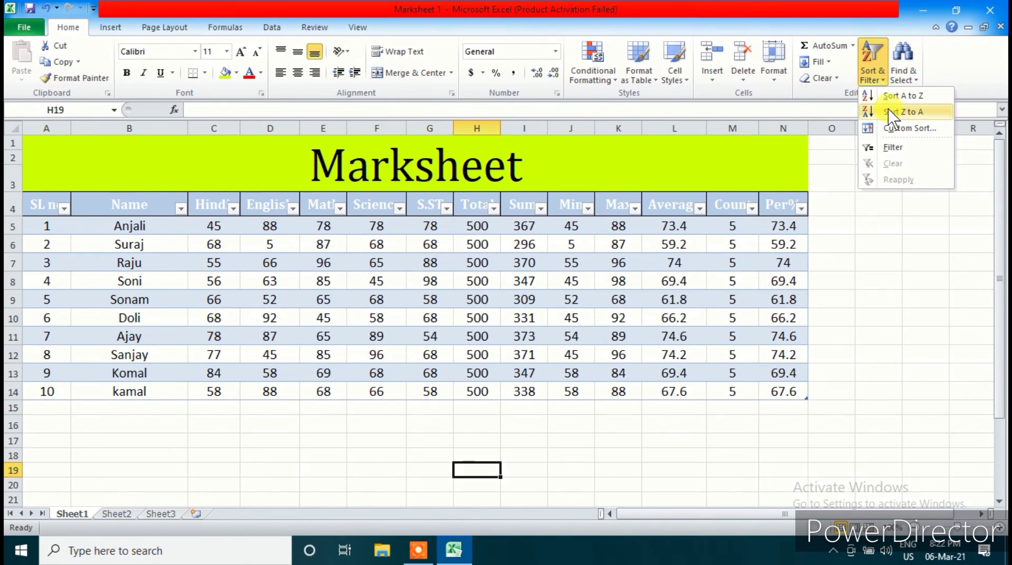
left_click(550, 401)
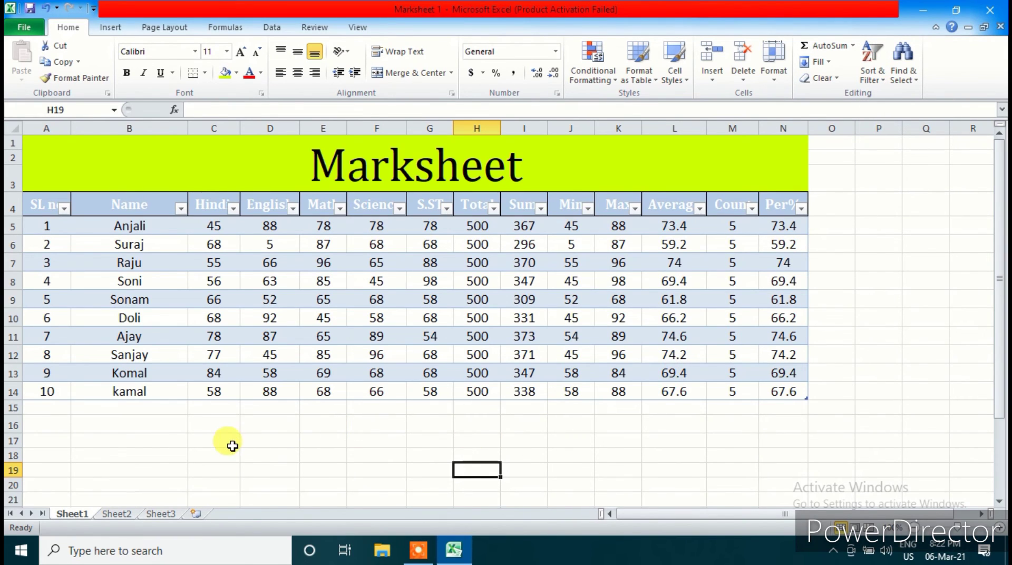
left_click_drag(132, 228, 131, 391)
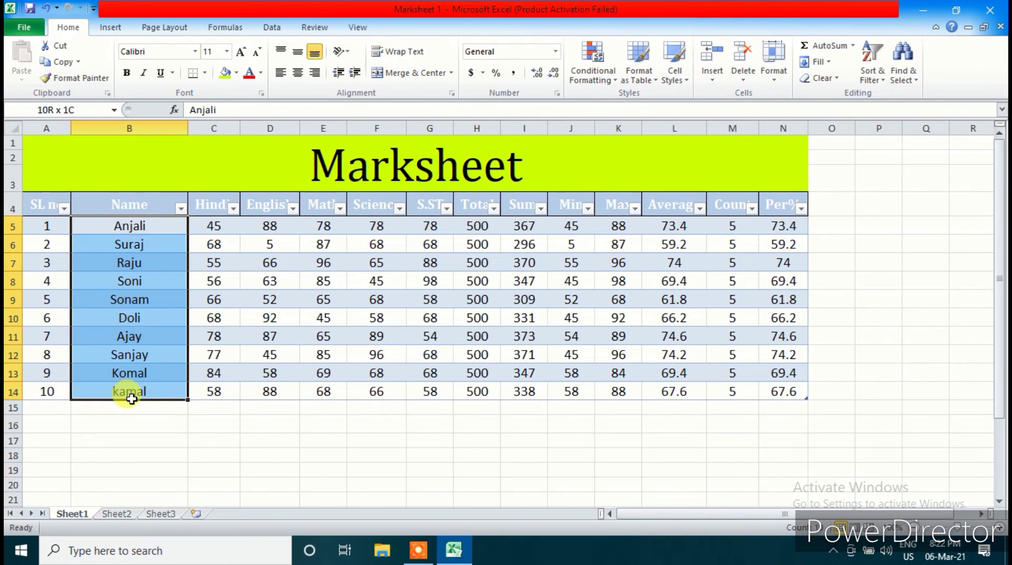
left_click(870, 72)
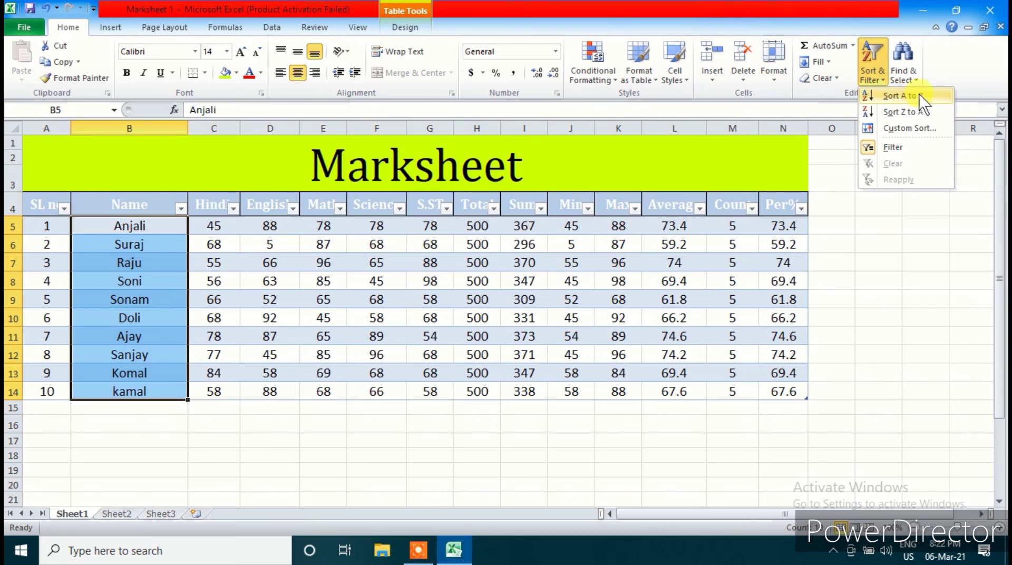
left_click(901, 96)
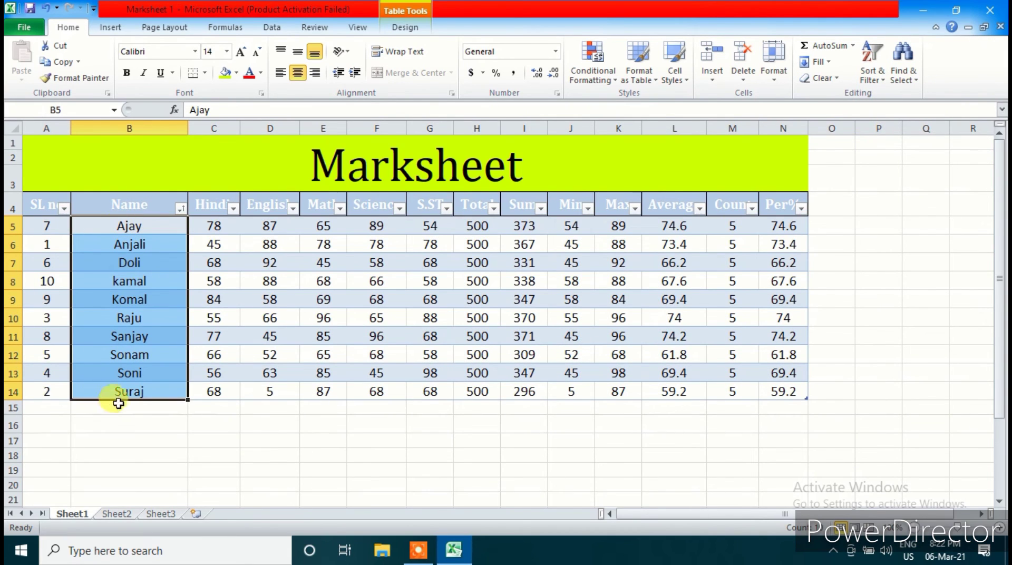
- Review the order of the sorted names in B5:B14
left_click_drag(110, 227, 119, 393)
left_click(123, 222)
left_click(125, 245)
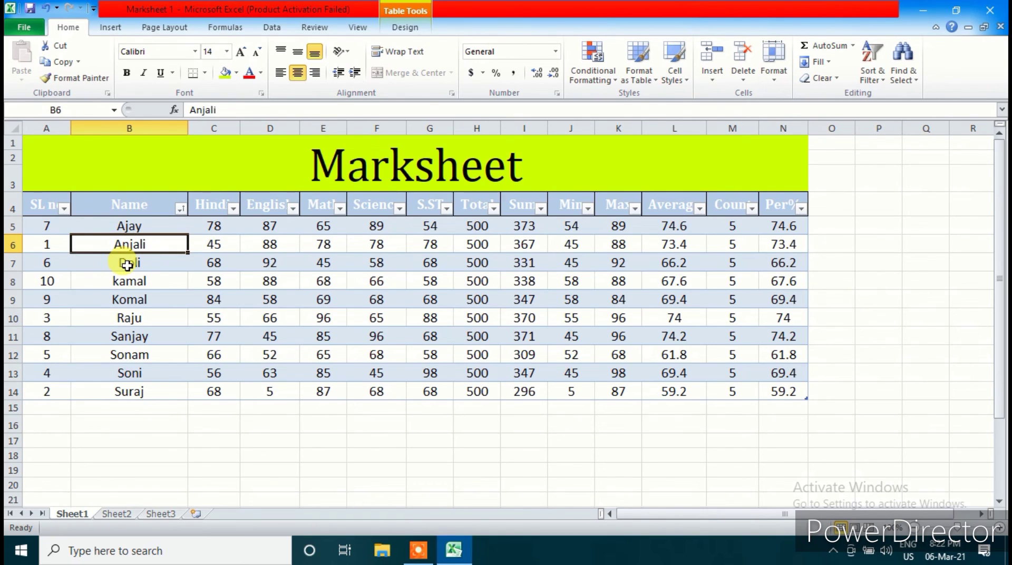
left_click(127, 265)
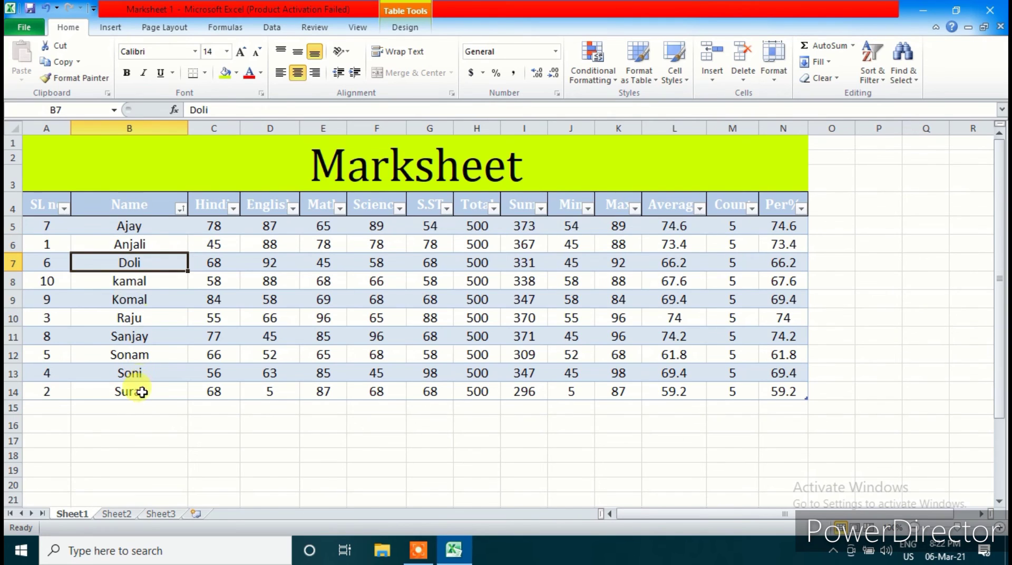
left_click_drag(123, 348, 126, 391)
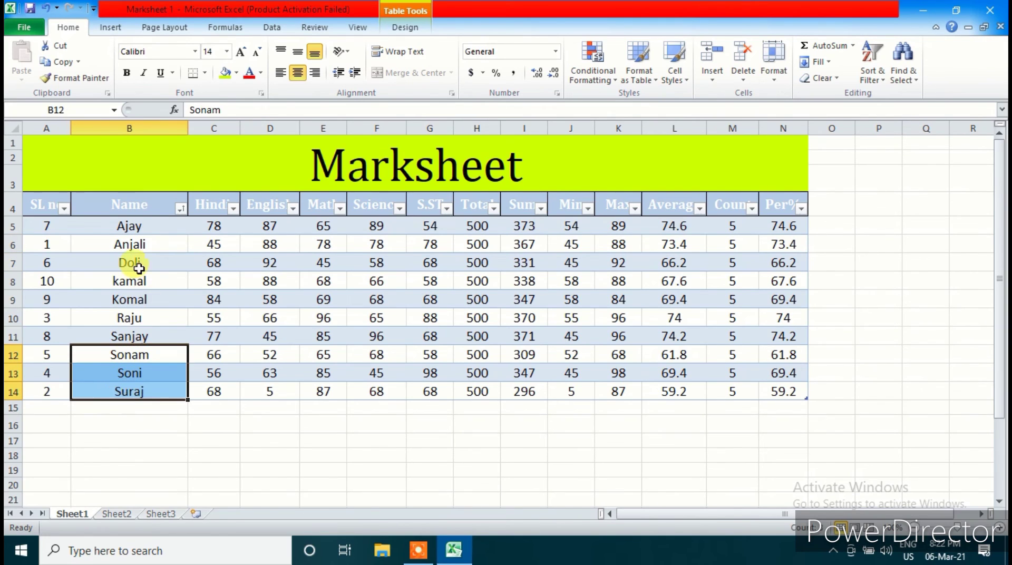
left_click_drag(140, 224, 142, 395)
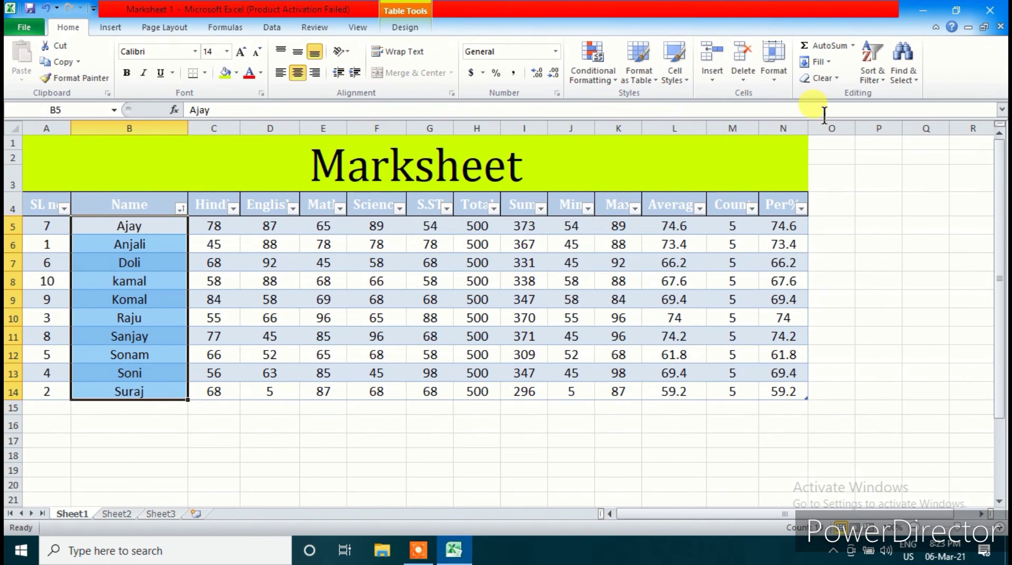
- Examine the filter lists on the header columns and the calculated columns from Sum to Per%
left_click(870, 80)
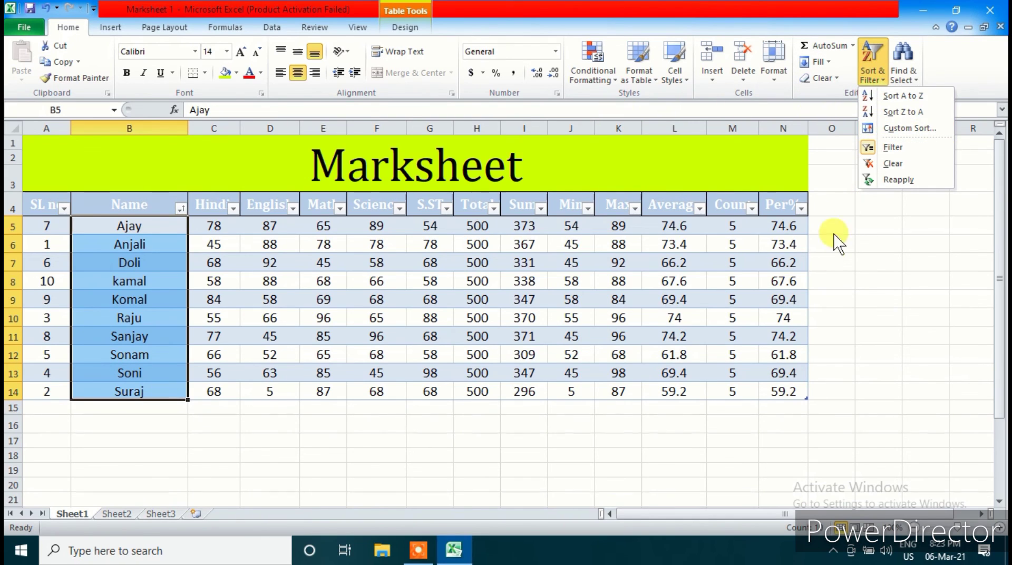
left_click(62, 210)
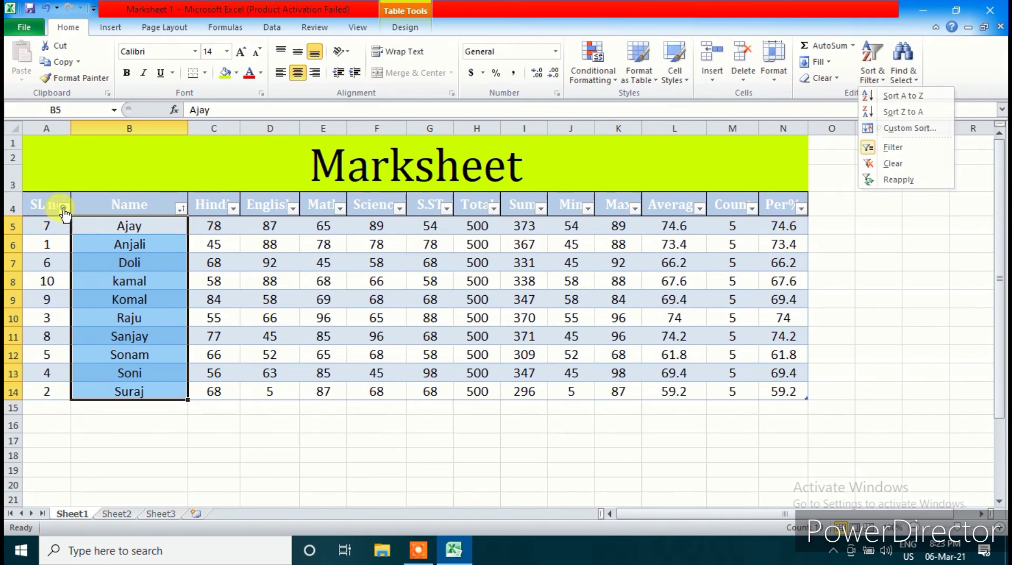
left_click(181, 211)
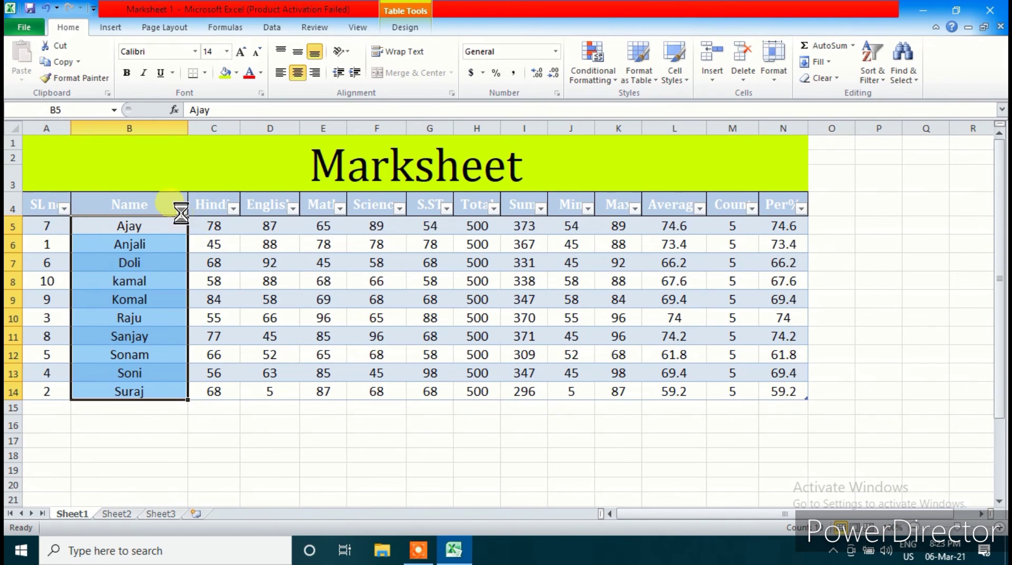
left_click(232, 207)
left_click(293, 210)
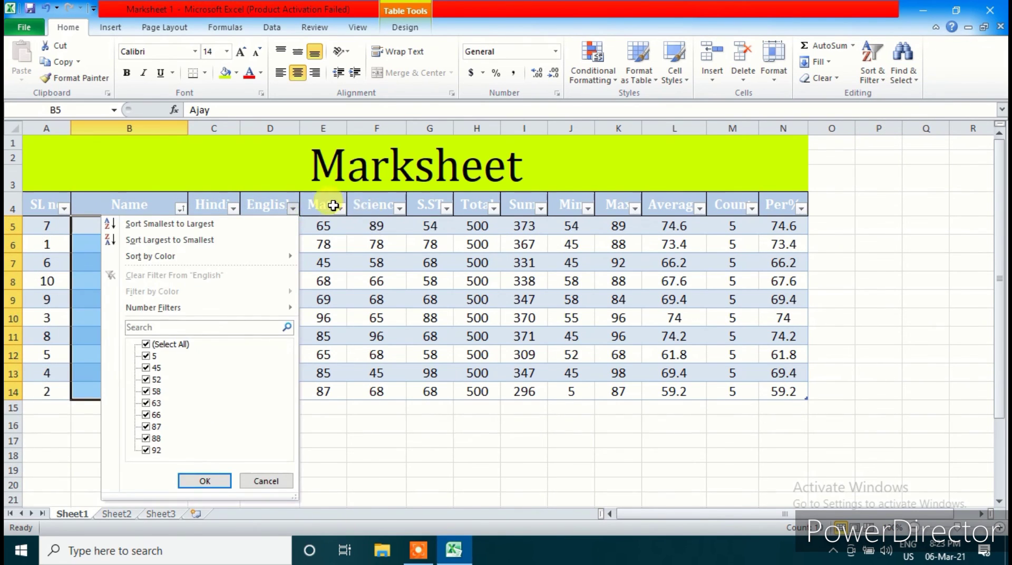
left_click(507, 248)
left_click_drag(509, 226, 768, 394)
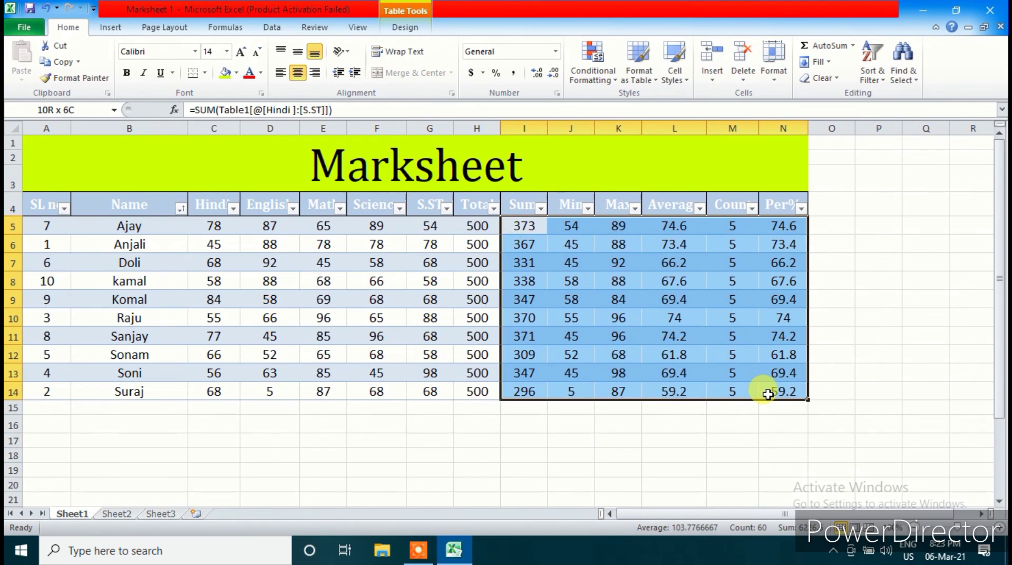
left_click(564, 295)
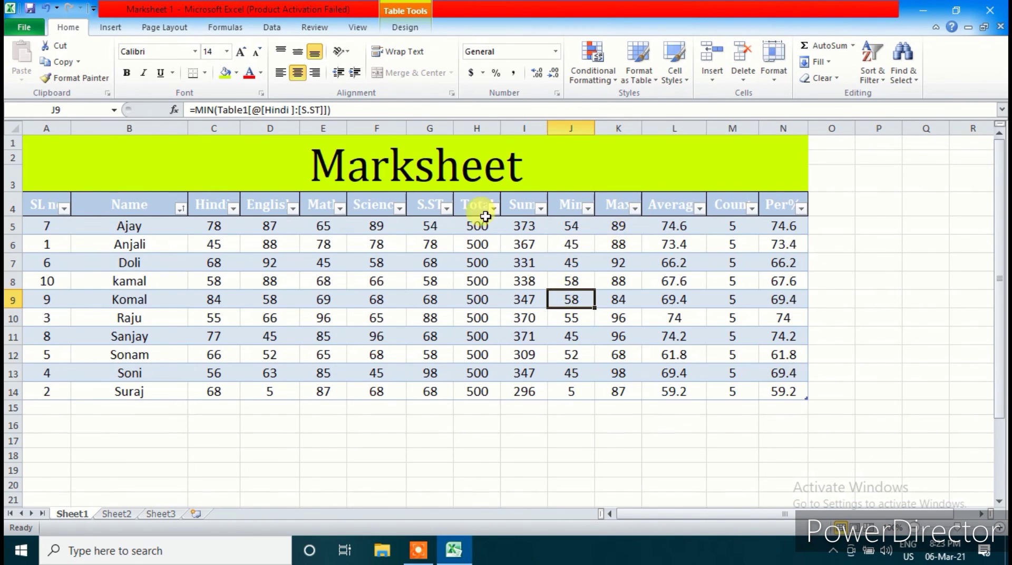
- Turn the filter off for the header row A4:N4, and turn it on again
left_click_drag(35, 204, 782, 205)
left_click(872, 71)
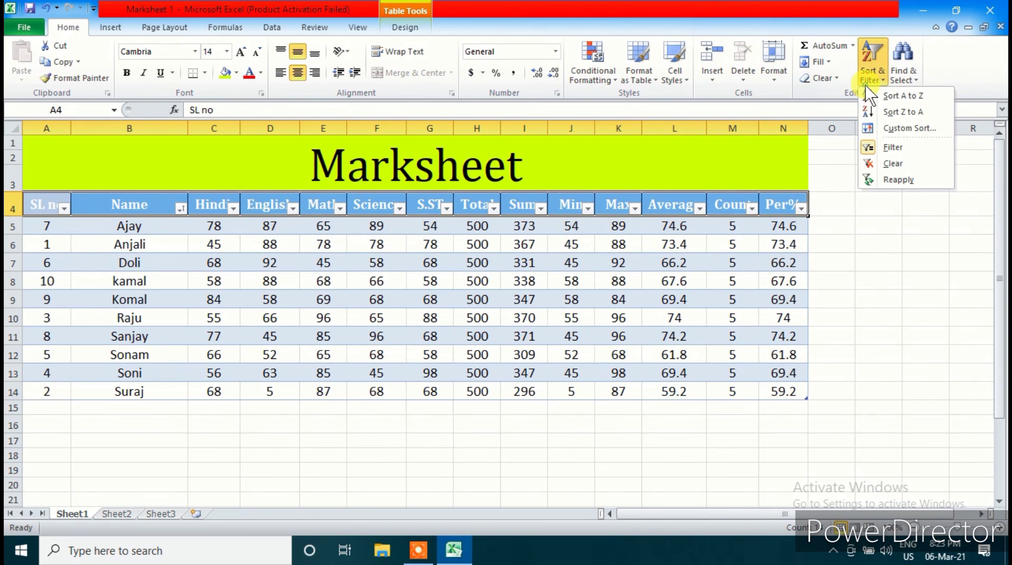
left_click(875, 146)
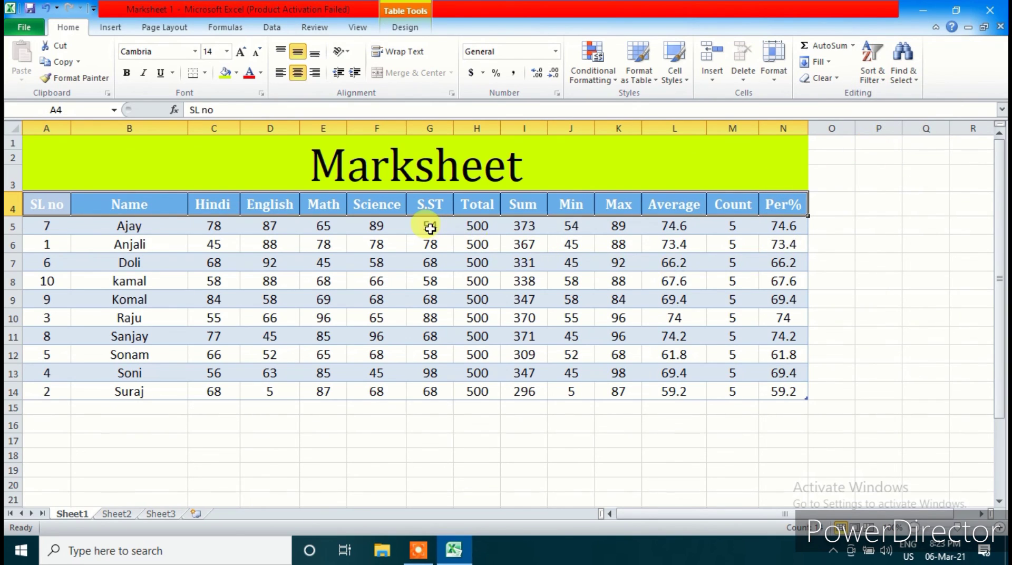
left_click(872, 71)
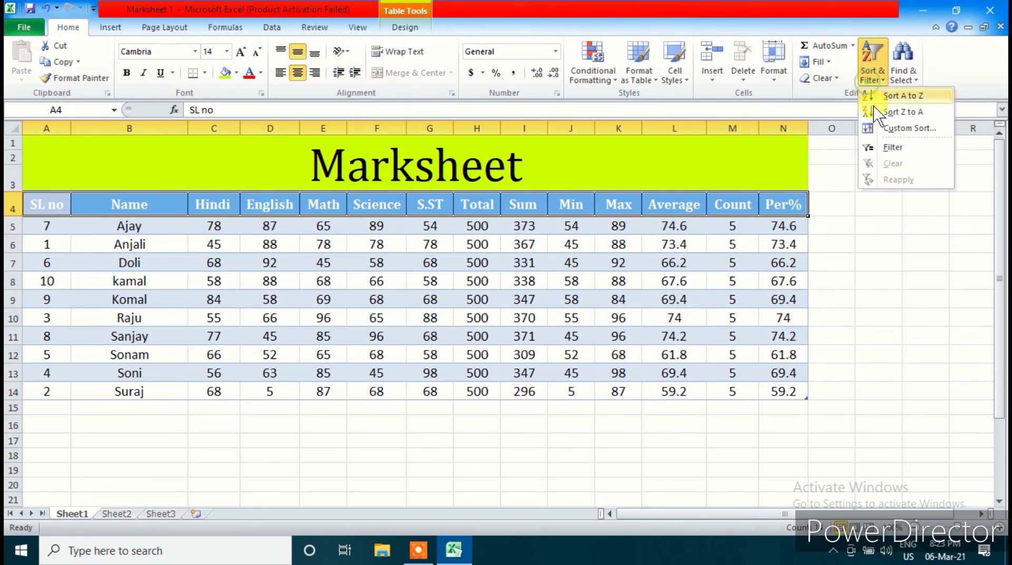
left_click(876, 149)
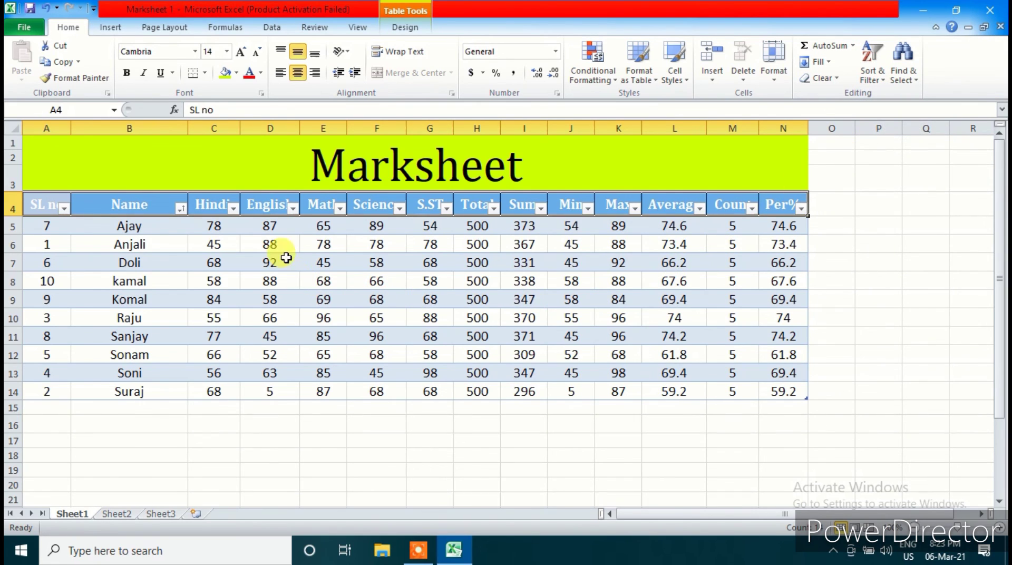
- Filter the Name column to exclude the student in row 10
left_click(233, 209)
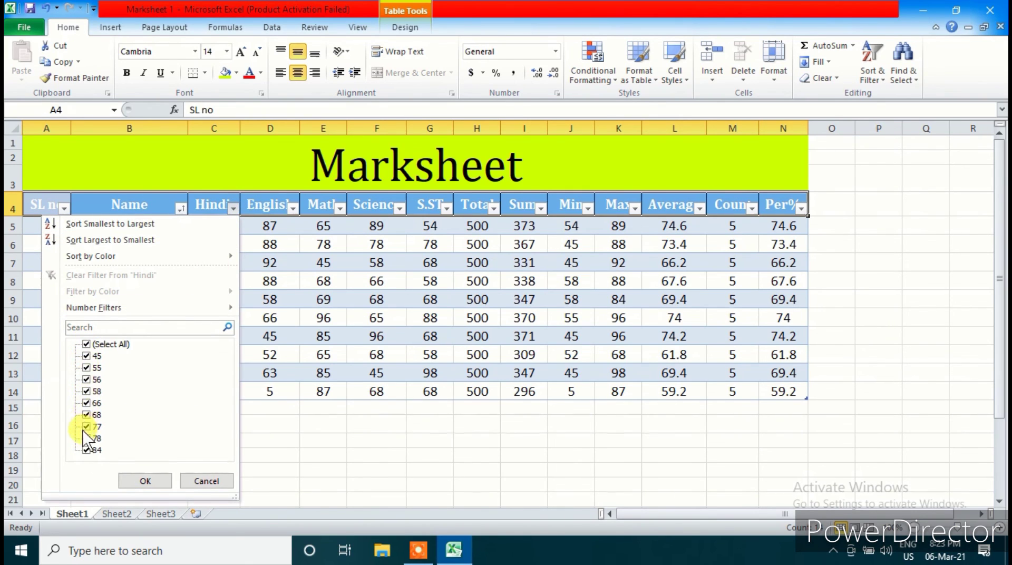
left_click(206, 481)
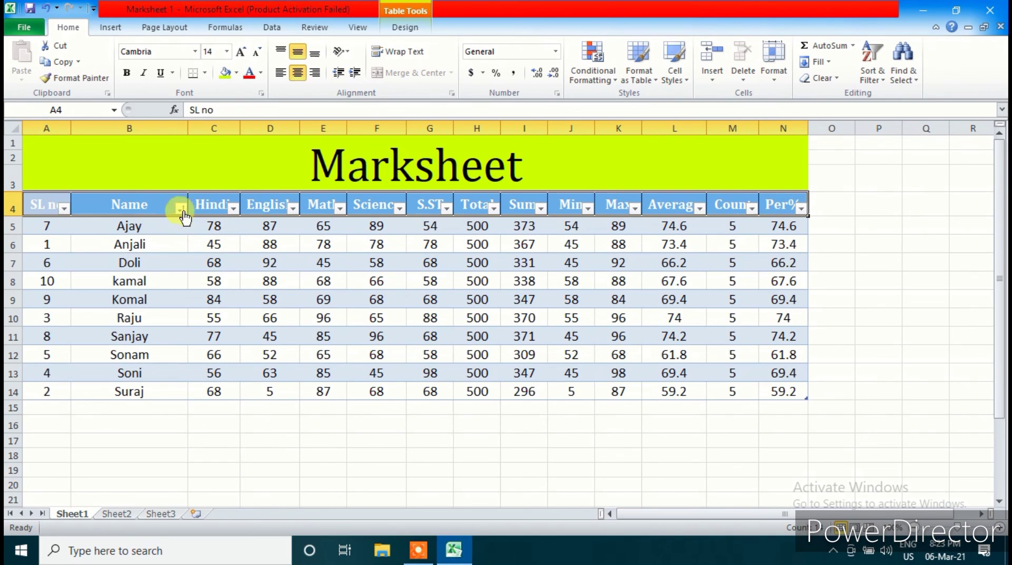
left_click(125, 317)
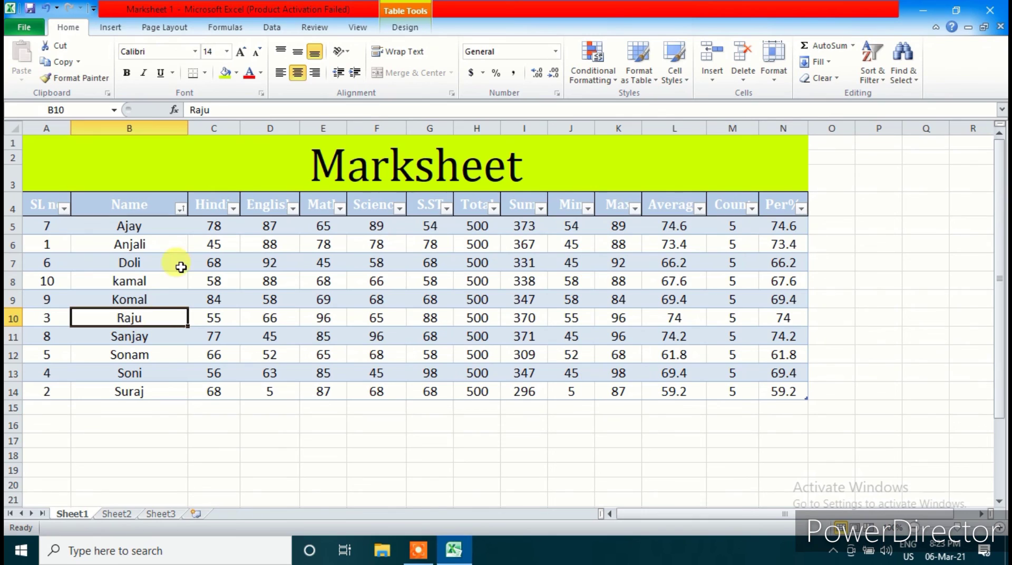
left_click(181, 209)
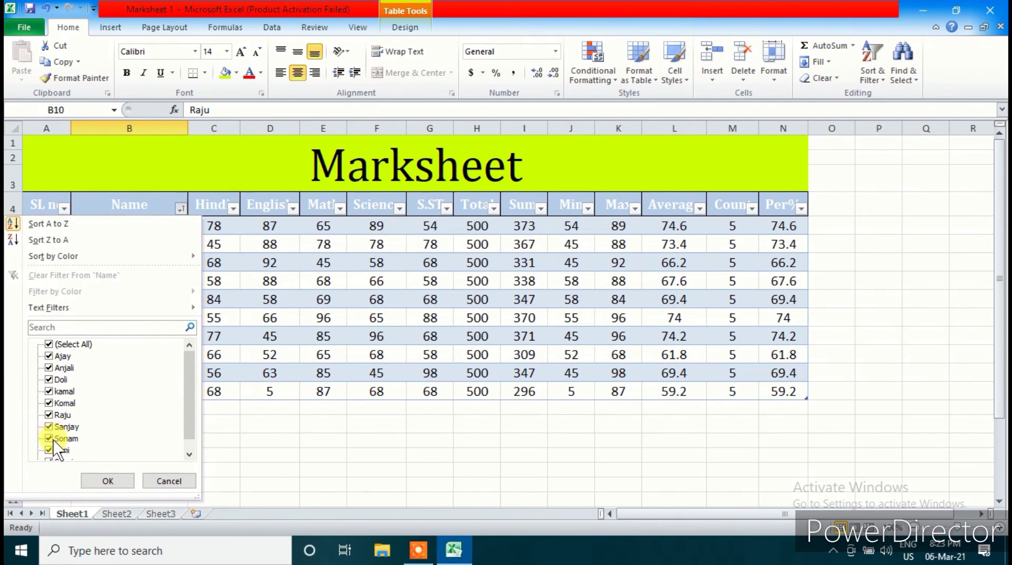
scroll(190, 387, "down", 1)
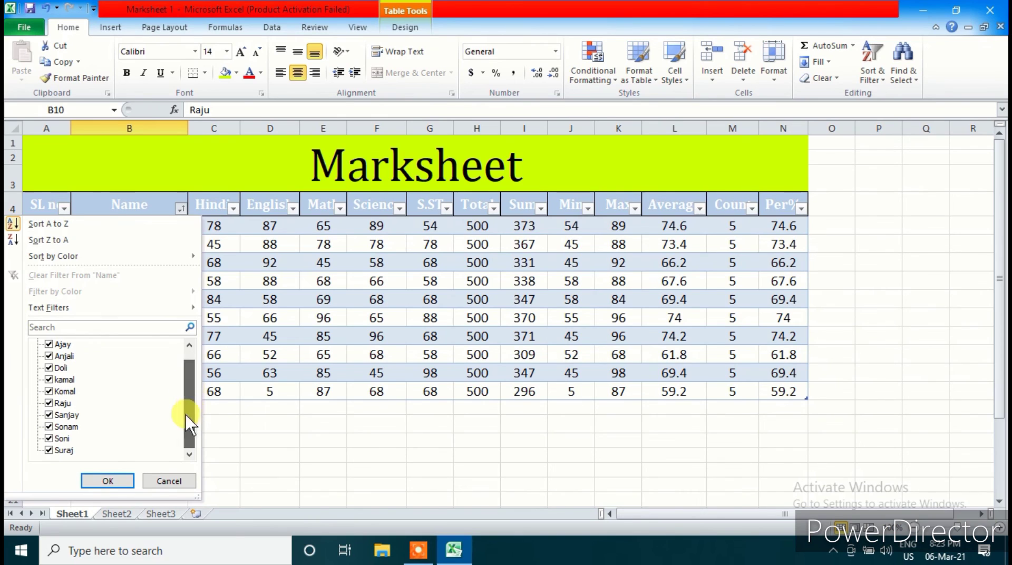
left_click(49, 403)
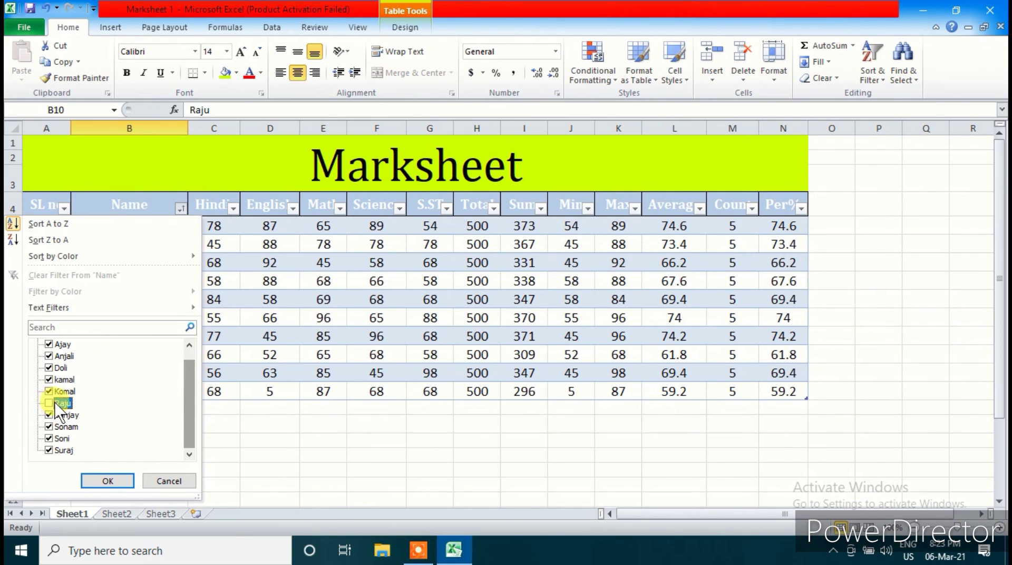
left_click(96, 479)
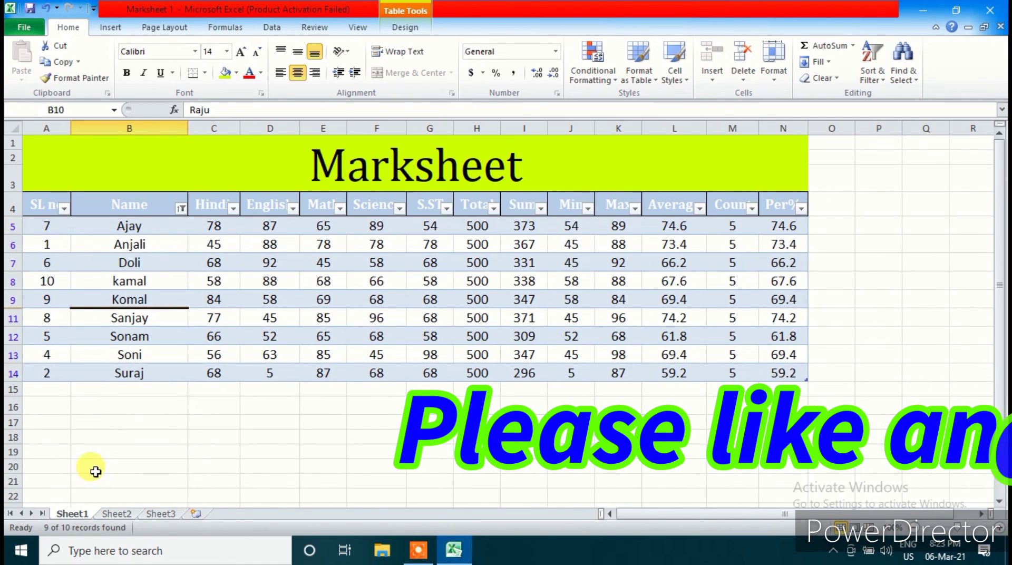
- Check the filtered names, and include the student from row 10 in the Name filter again
left_click_drag(129, 225, 135, 384)
left_click(117, 301)
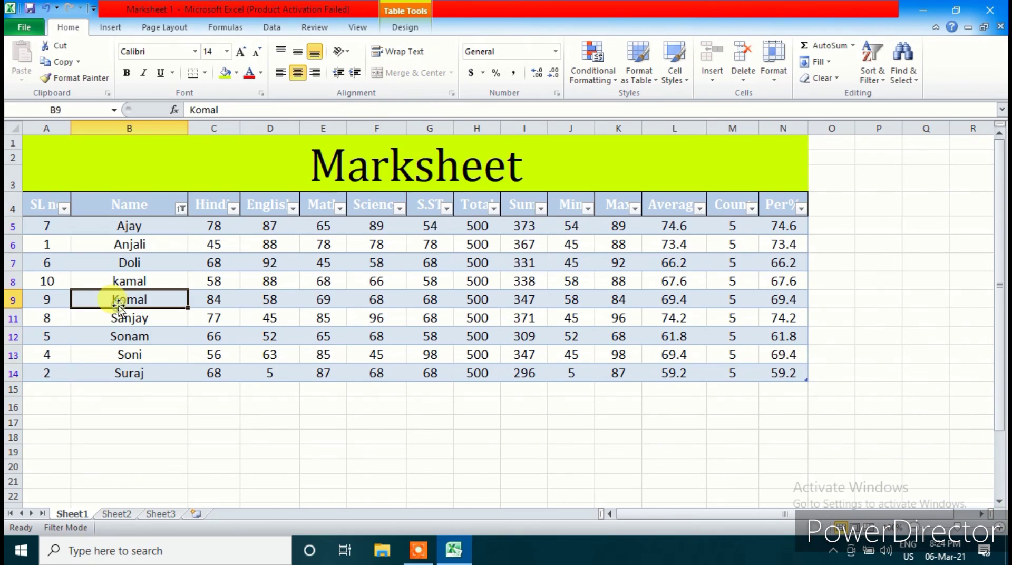
left_click(149, 376)
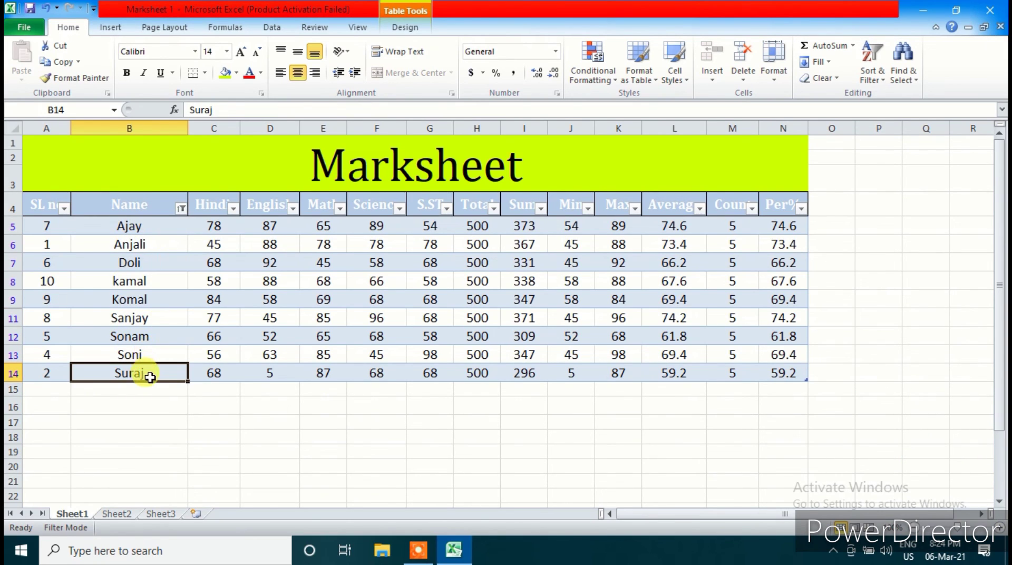
left_click(181, 208)
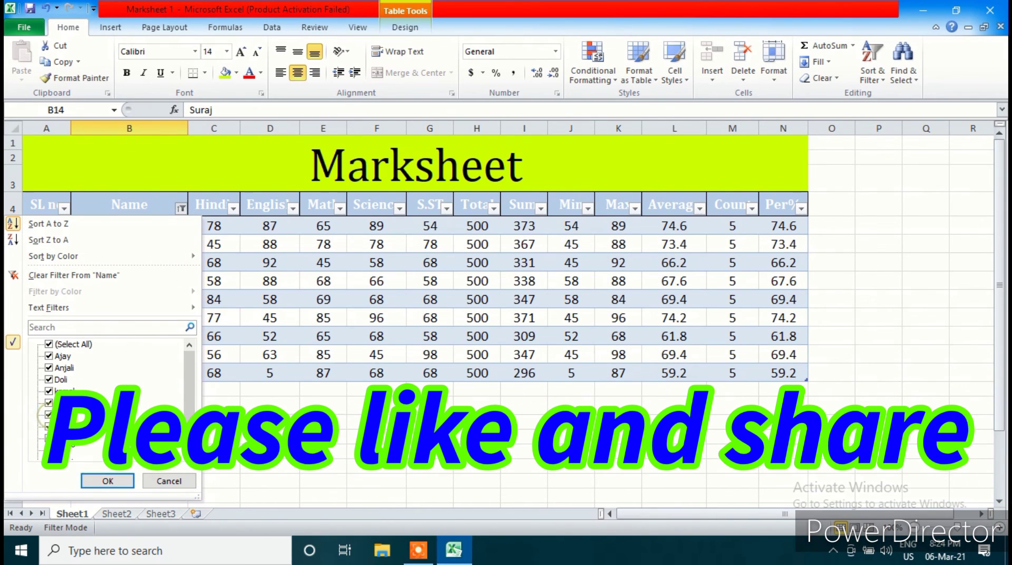
left_click(104, 481)
left_click(130, 316)
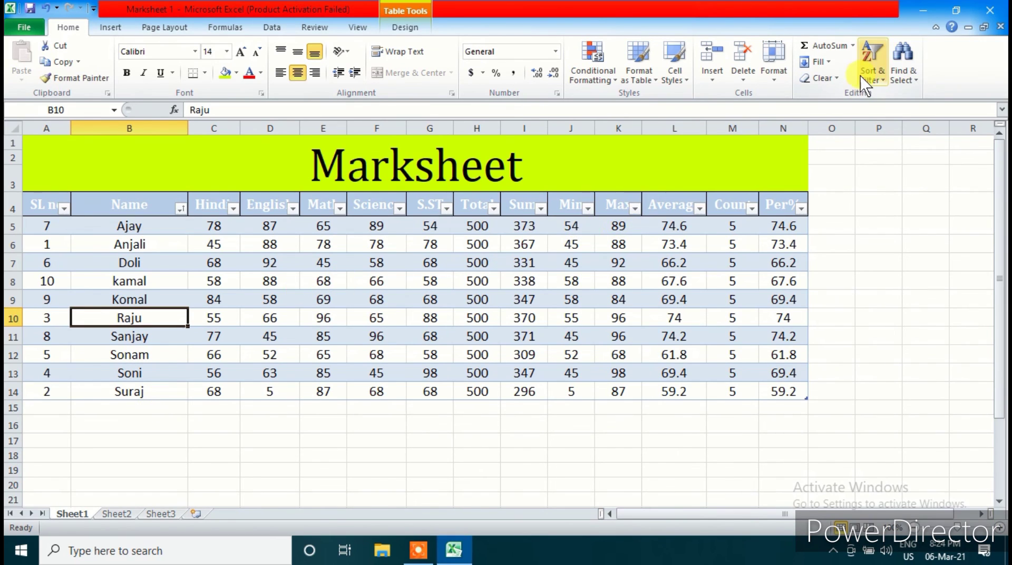
left_click(899, 81)
left_click(899, 80)
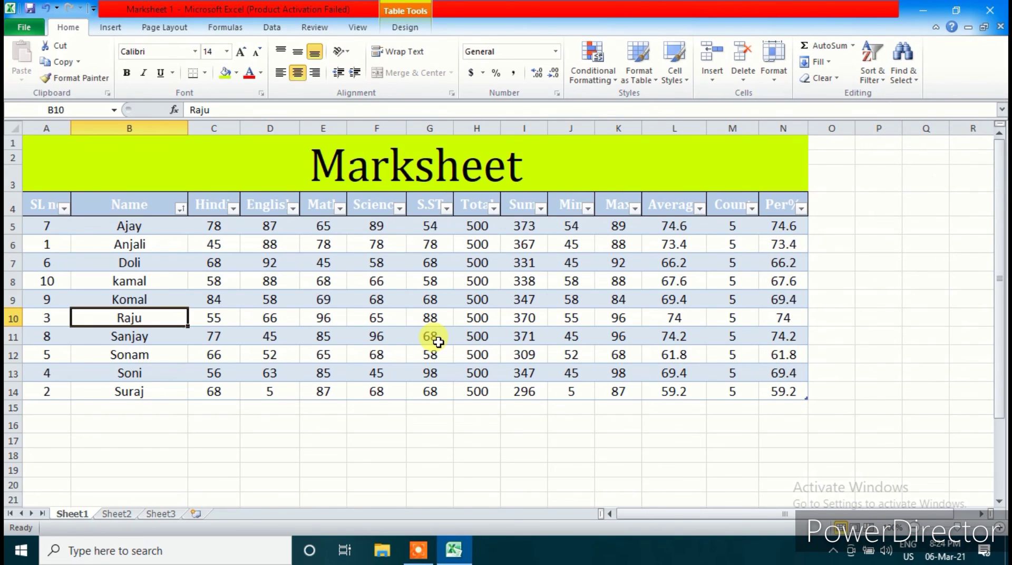